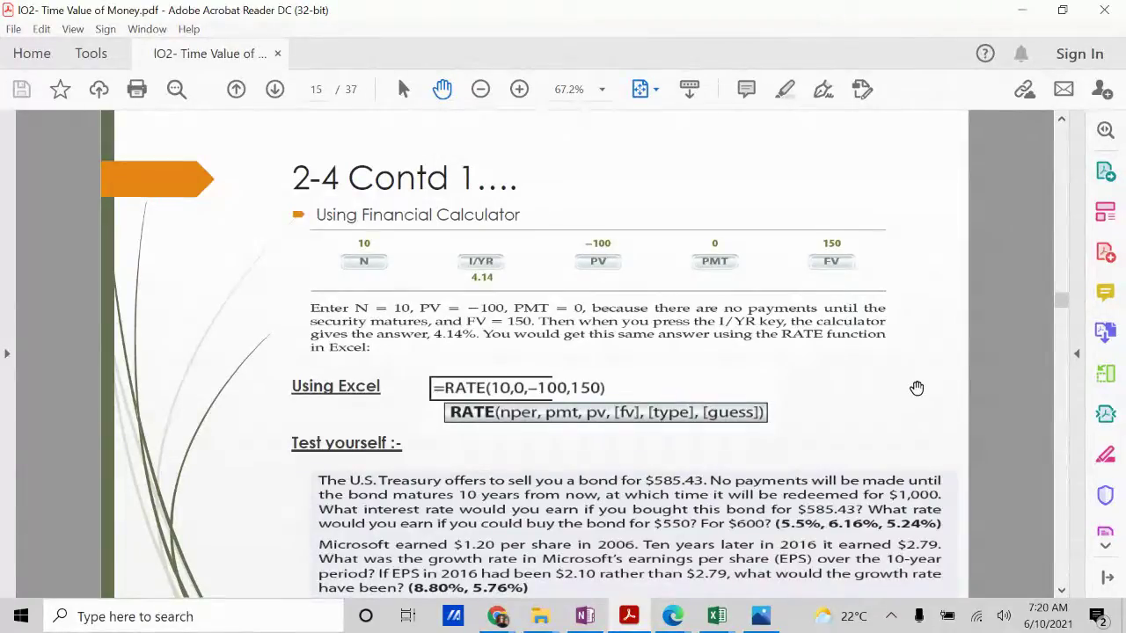
# Check slides 14 and 15 of the Time Value of Money PDF, and switch to the FA.jpg calculator picture in Photos.
pyautogui.hotkey('alt', 'Tab')
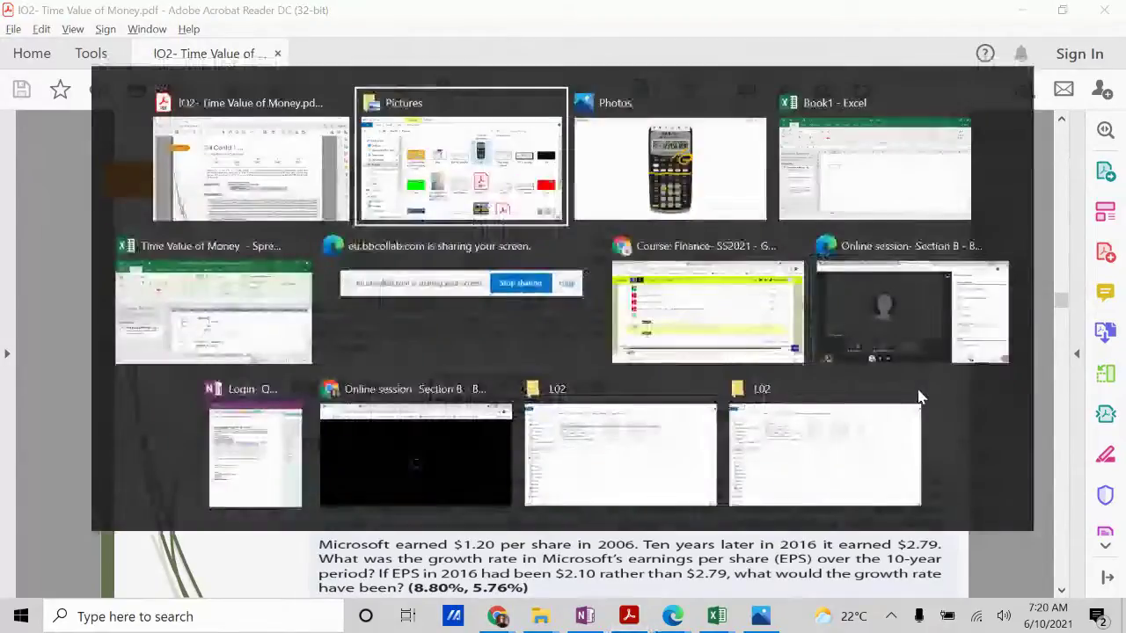
pyautogui.hotkey('alt', 'Tab')
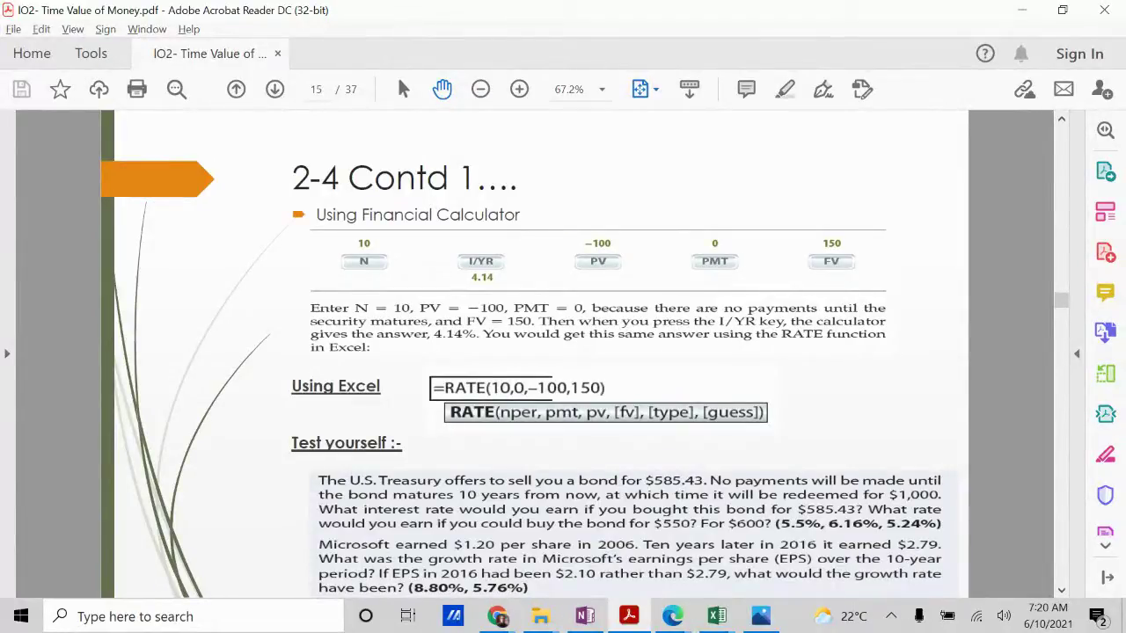
pyautogui.press('super+shift+s')
pyautogui.press('Left')
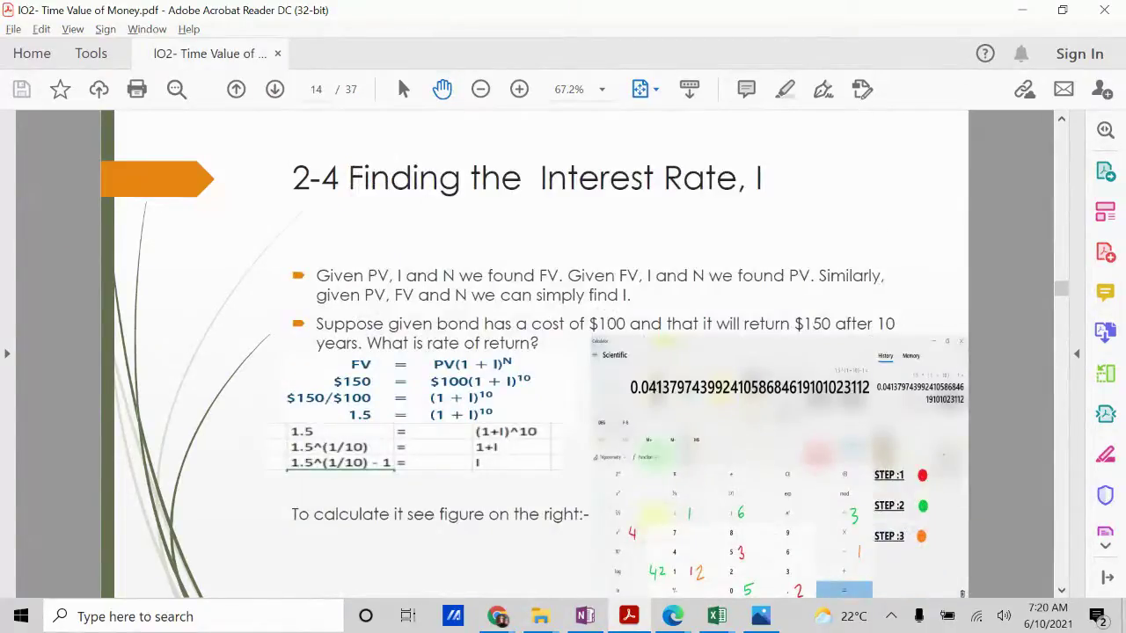
pyautogui.press('Right')
pyautogui.hotkey('alt', 'Tab')
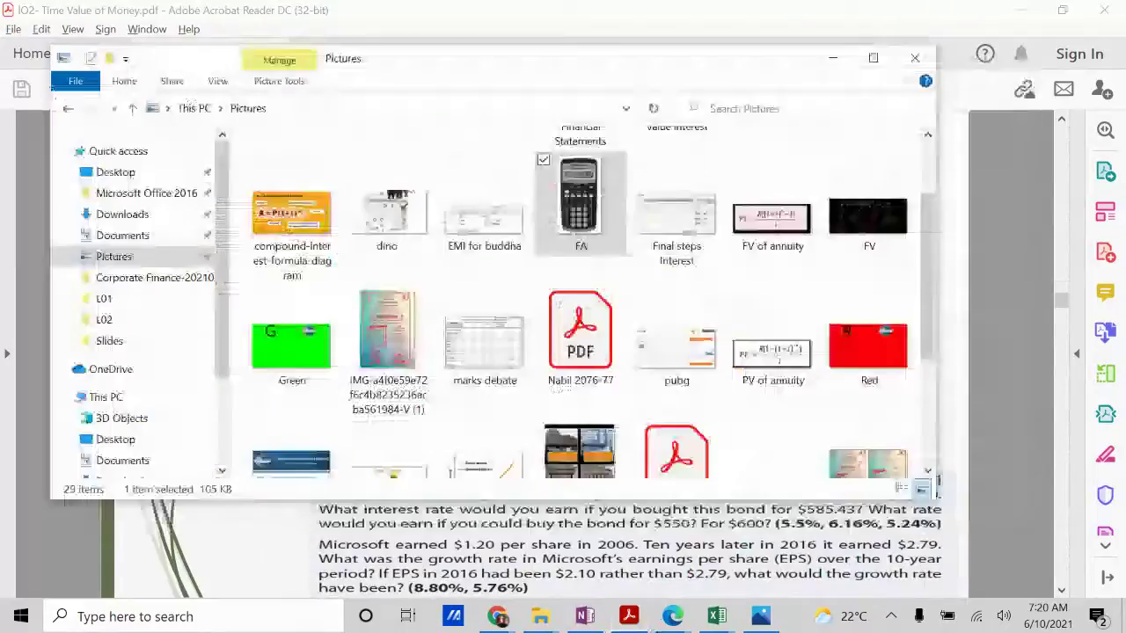
pyautogui.hotkey('alt', 'Tab')
pyautogui.hotkey('alt', 'Tab')
pyautogui.press('Tab')
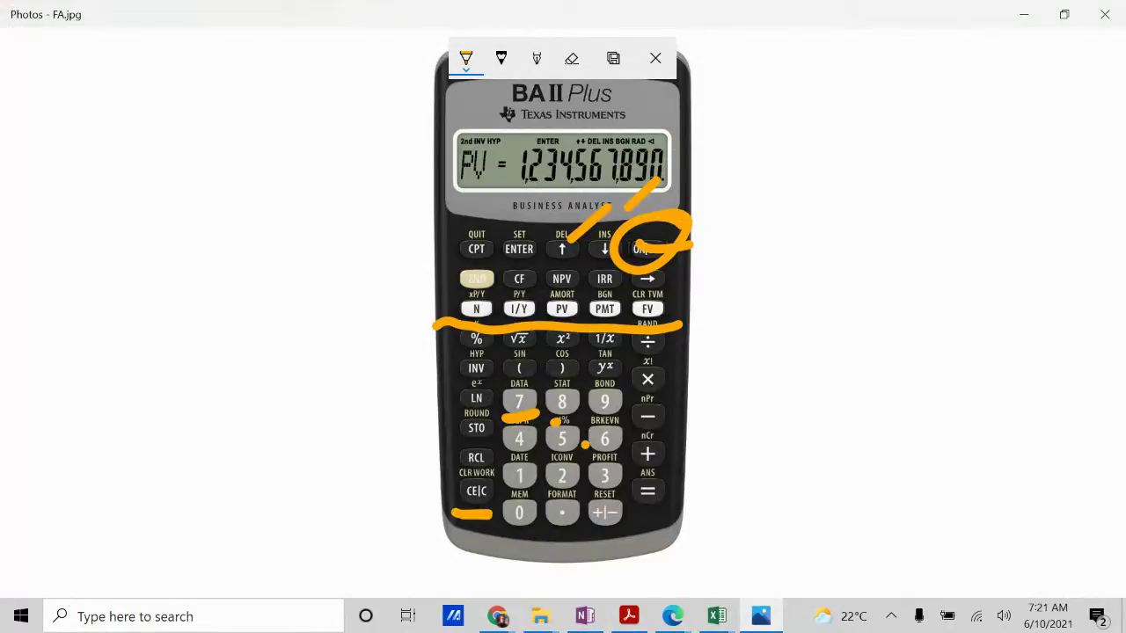
# Erase the orange strokes around the ON/OFF key, under the N to FV row and near the CE|C, 7 and 5 keys.
pyautogui.click(572, 58)
pyautogui.click(668, 218)
pyautogui.click(641, 191)
pyautogui.click(588, 225)
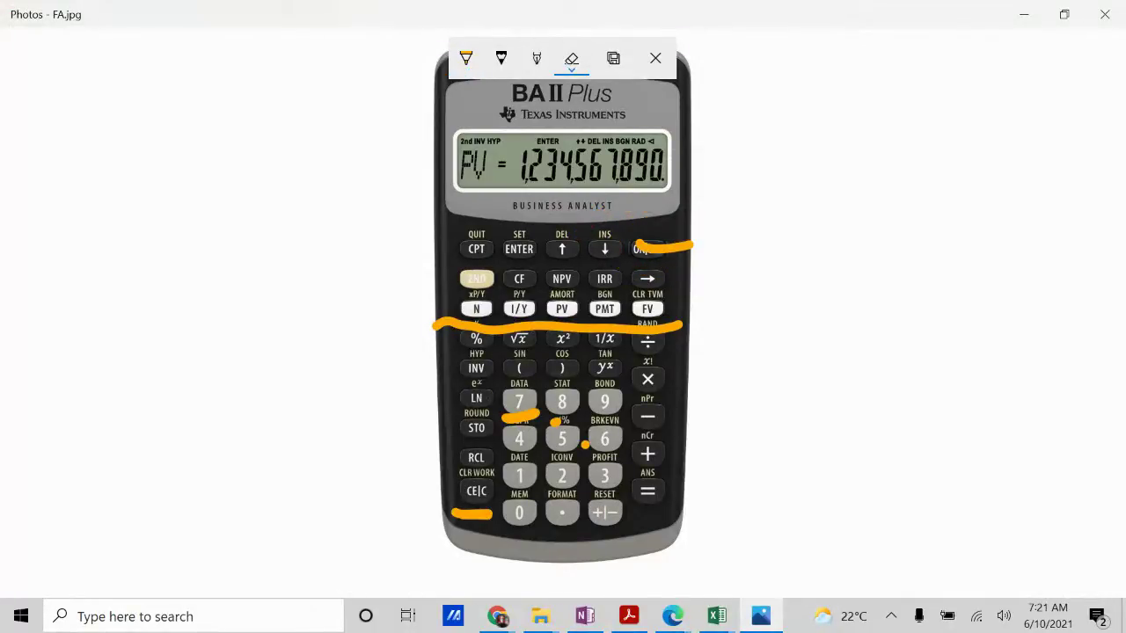
pyautogui.click(664, 247)
pyautogui.click(563, 326)
pyautogui.click(472, 515)
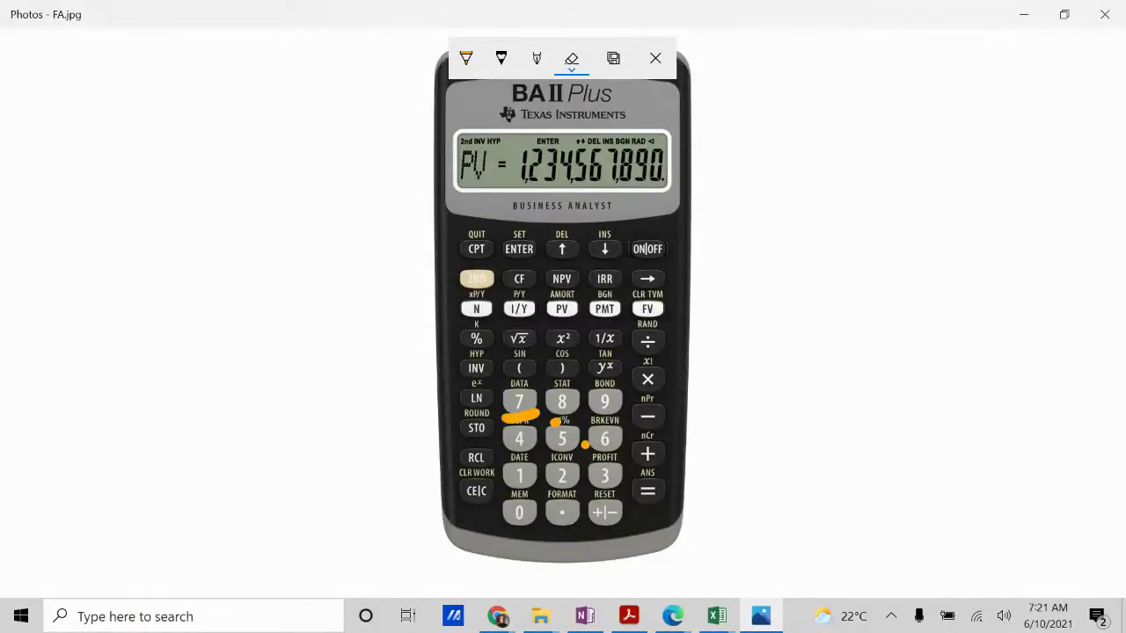
pyautogui.click(519, 416)
pyautogui.click(556, 422)
# Circle the 1, 0 and N keys in orange on the calculator picture to show entering 10 as N.
pyautogui.hotkey('alt', 'Tab')
pyautogui.hotkey('alt', 'Tab')
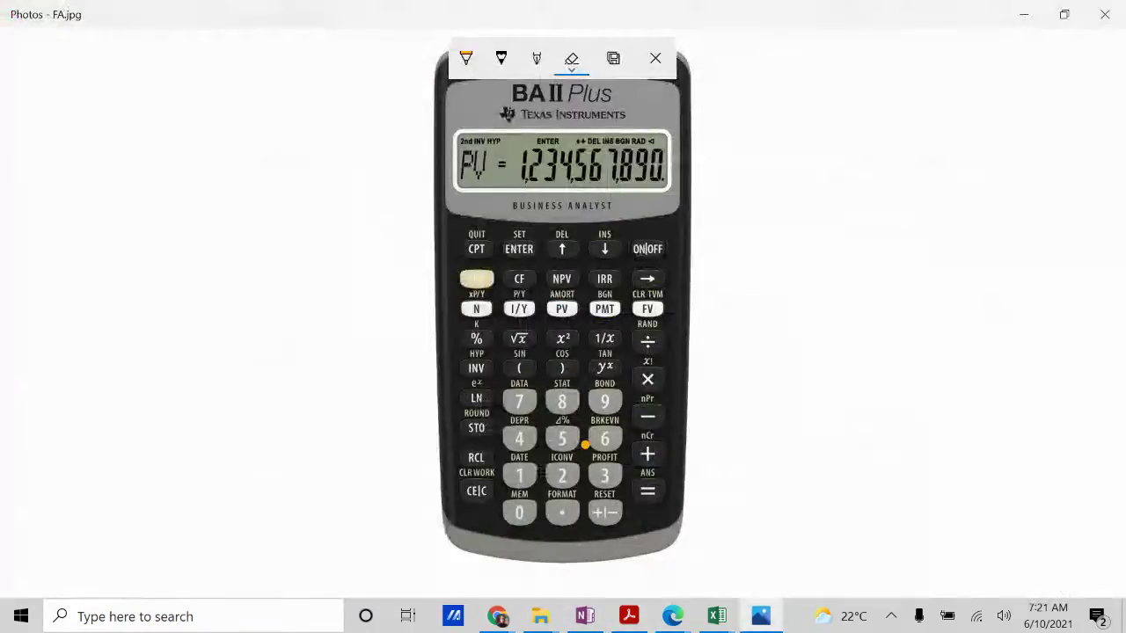
pyautogui.click(466, 58)
pyautogui.moveTo(524, 459)
pyautogui.mouseDown()
pyautogui.moveTo(513, 466)
pyautogui.moveTo(526, 471)
pyautogui.moveTo(528, 503)
pyautogui.mouseUp()
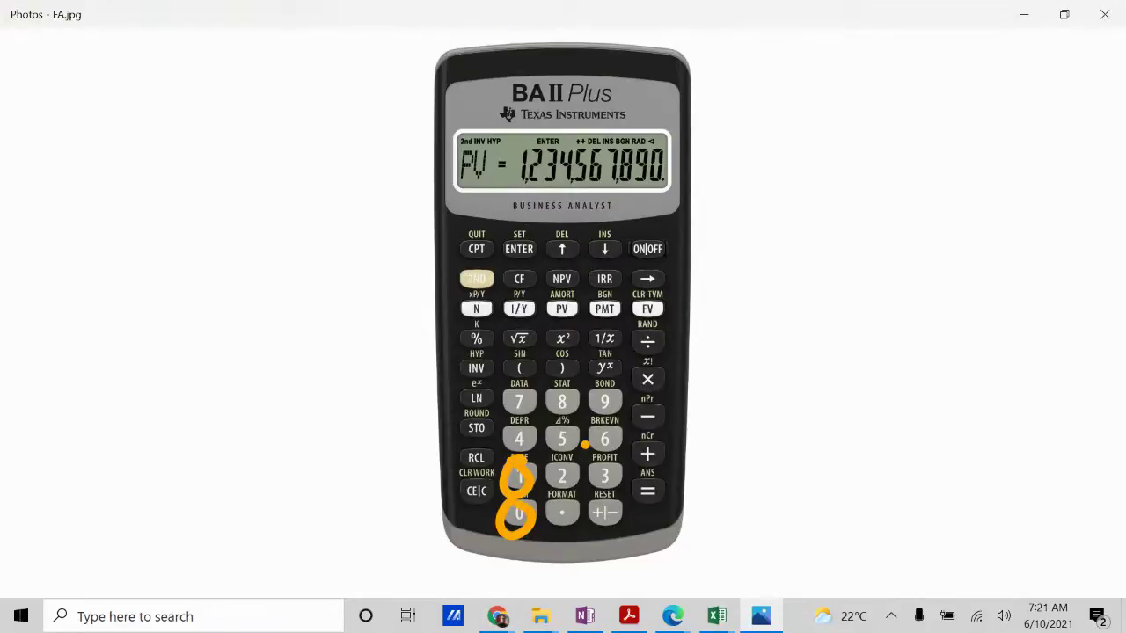
pyautogui.moveTo(479, 290)
pyautogui.mouseDown()
pyautogui.moveTo(494, 323)
pyautogui.moveTo(486, 294)
pyautogui.mouseUp()
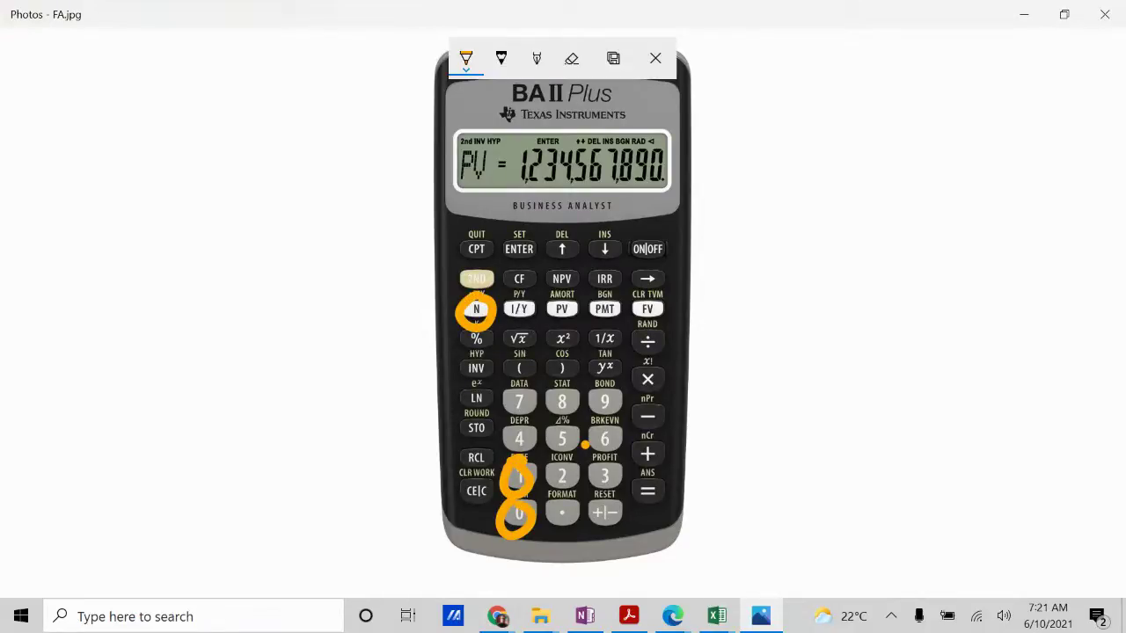
# Review the bond example on slides 14 and 15 of the PDF, and return to the calculator picture.
pyautogui.hotkey('alt', 'Tab')
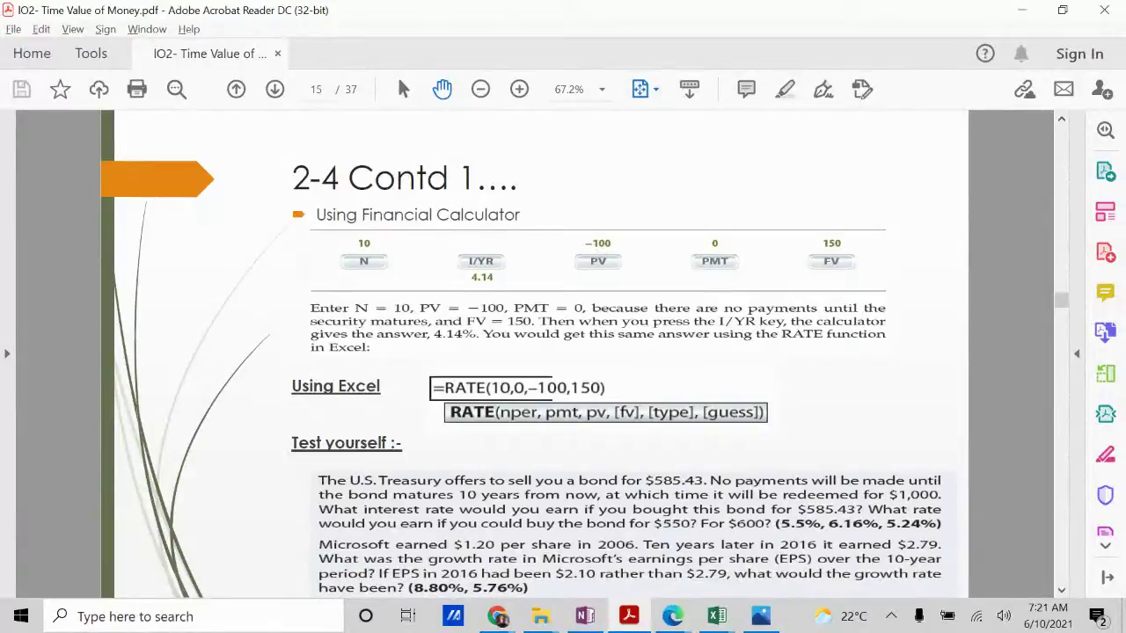
pyautogui.press('super+shift+s')
pyautogui.press('Left')
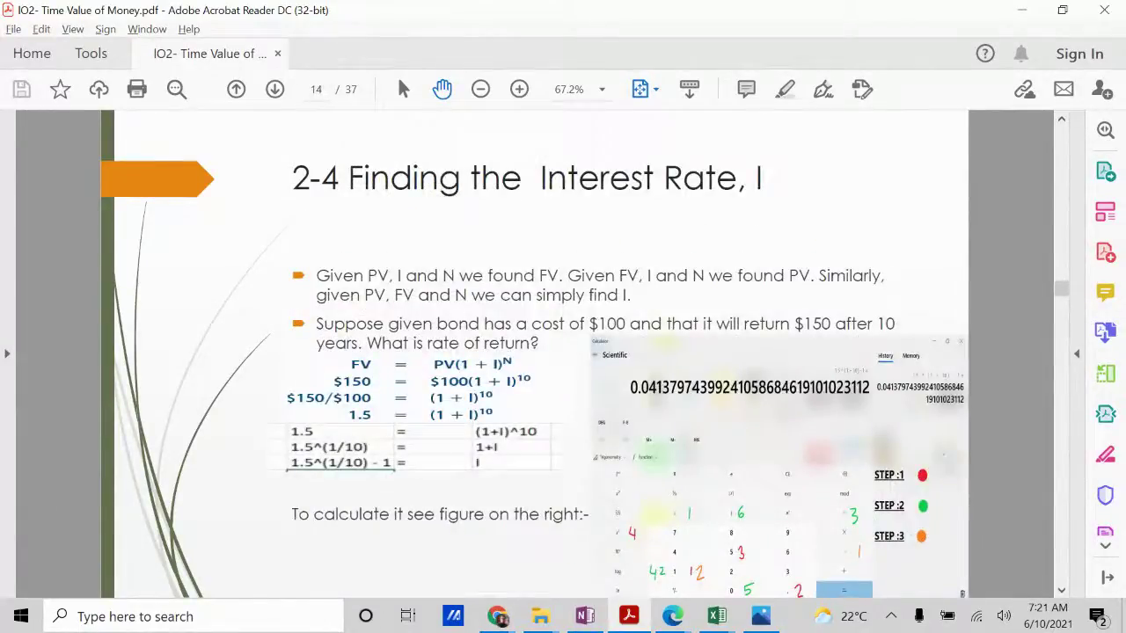
pyautogui.press('Right')
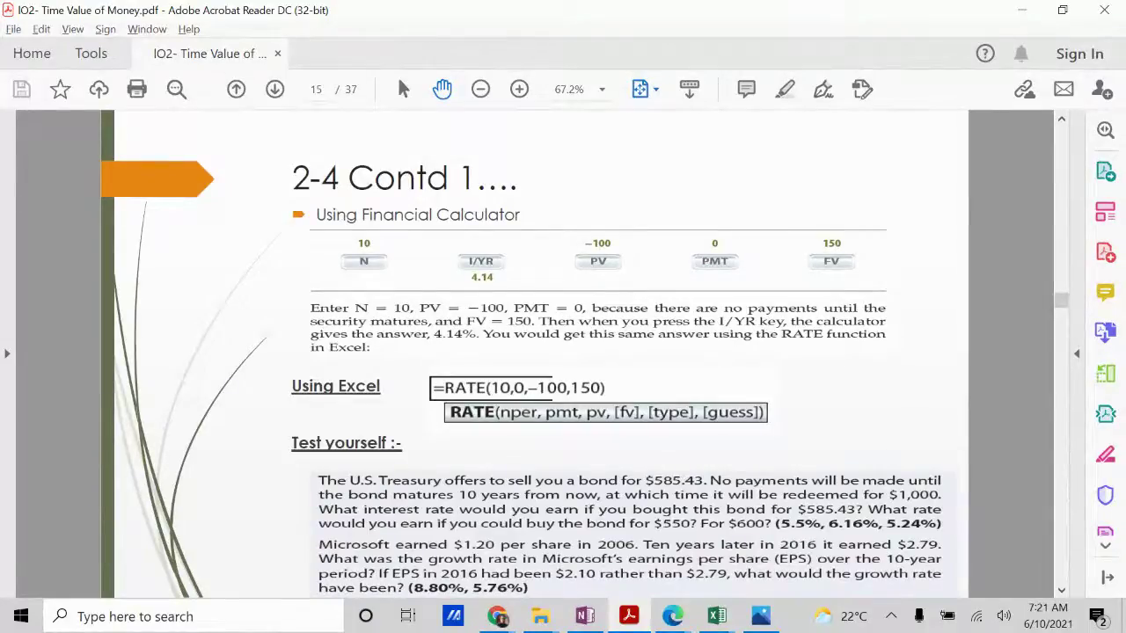
pyautogui.hotkey('alt', 'Tab')
pyautogui.hotkey('alt', 'Tab')
pyautogui.hotkey('alt', 'Tab')
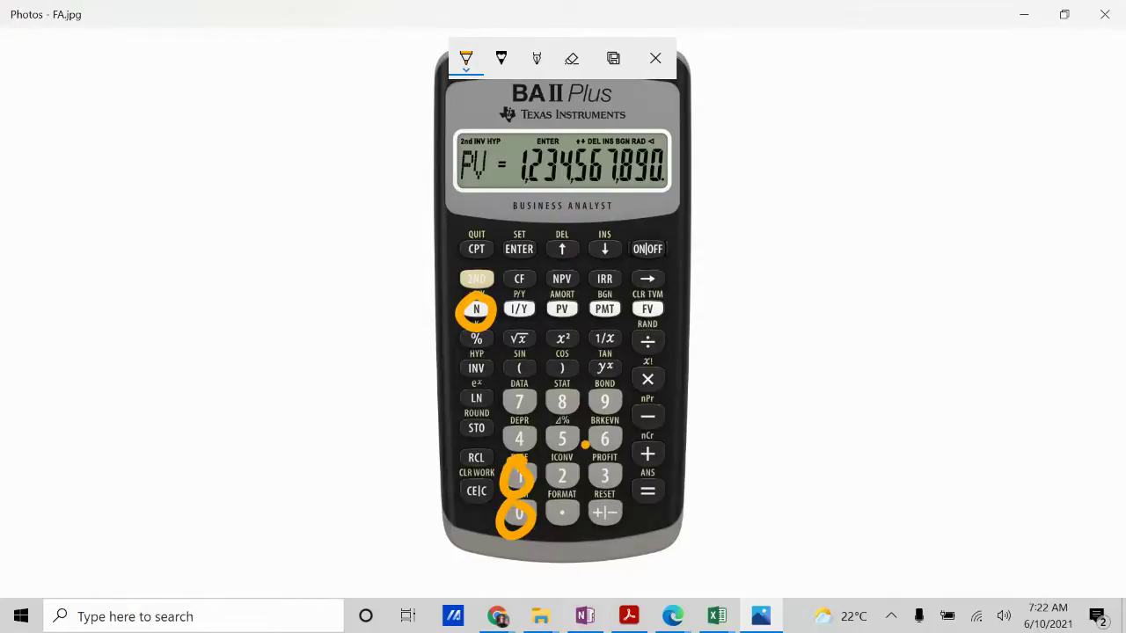
# Replace the circles on N, 1 and 0 with orange circles around 1, 0 twice and PV to show entering 100 as PV.
pyautogui.click(572, 58)
pyautogui.click(458, 308)
pyautogui.click(499, 515)
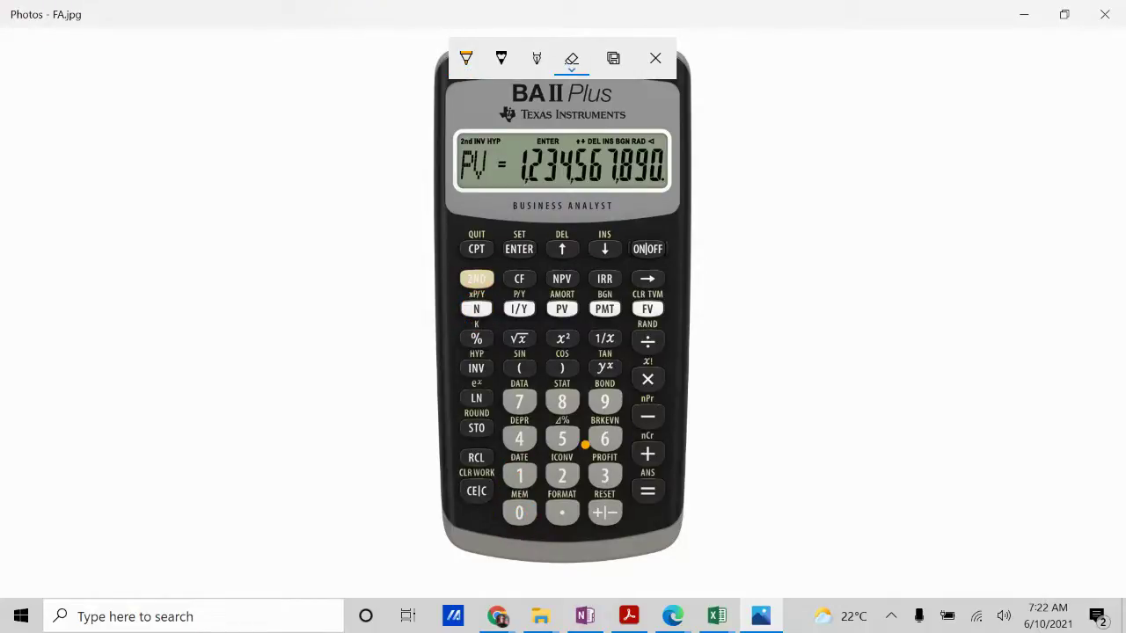
pyautogui.click(466, 58)
pyautogui.moveTo(521, 452)
pyautogui.mouseDown()
pyautogui.moveTo(503, 501)
pyautogui.moveTo(538, 497)
pyautogui.moveTo(503, 528)
pyautogui.mouseUp()
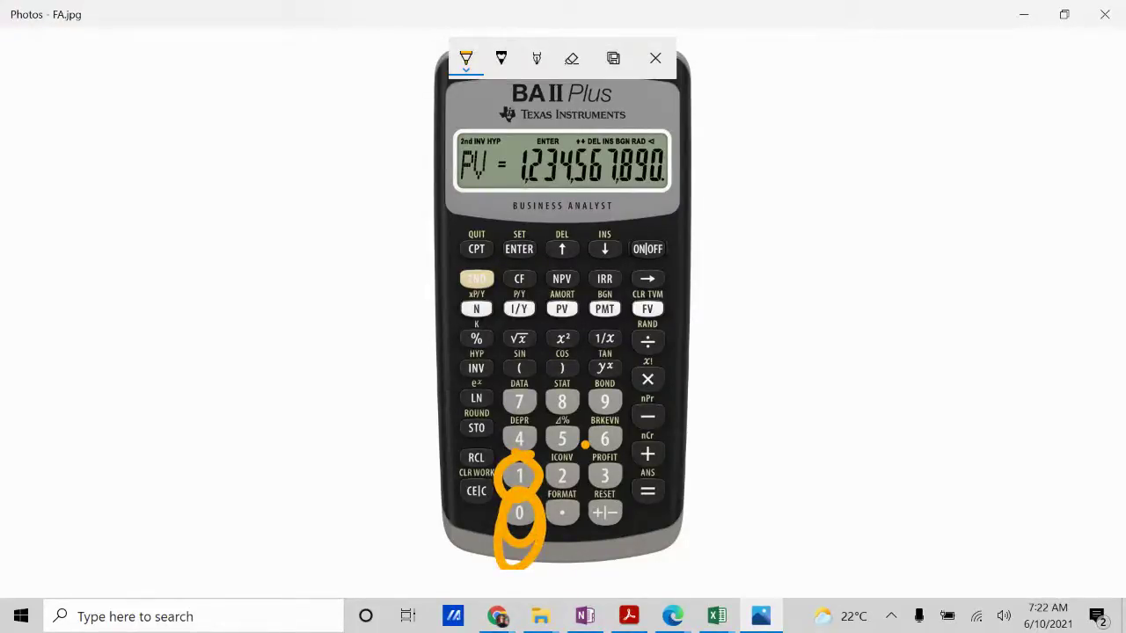
pyautogui.moveTo(576, 290)
pyautogui.mouseDown()
pyautogui.moveTo(556, 329)
pyautogui.moveTo(573, 299)
pyautogui.mouseUp()
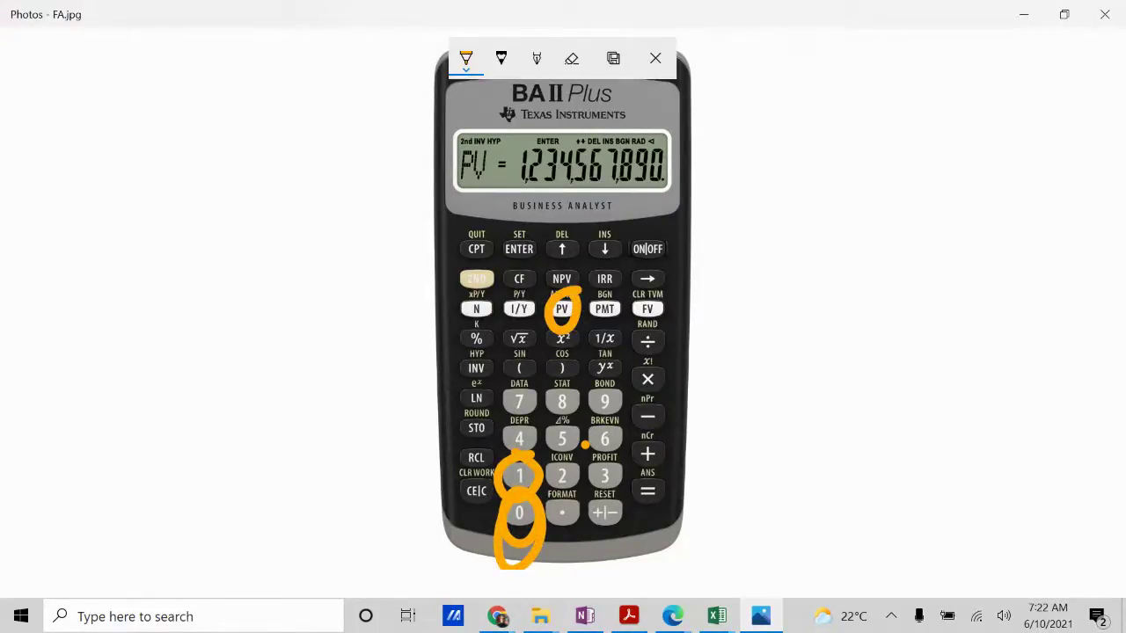
# Erase the circles around 1, 0 and PV, and circle the +|- key in orange.
pyautogui.click(572, 58)
pyautogui.click(572, 58)
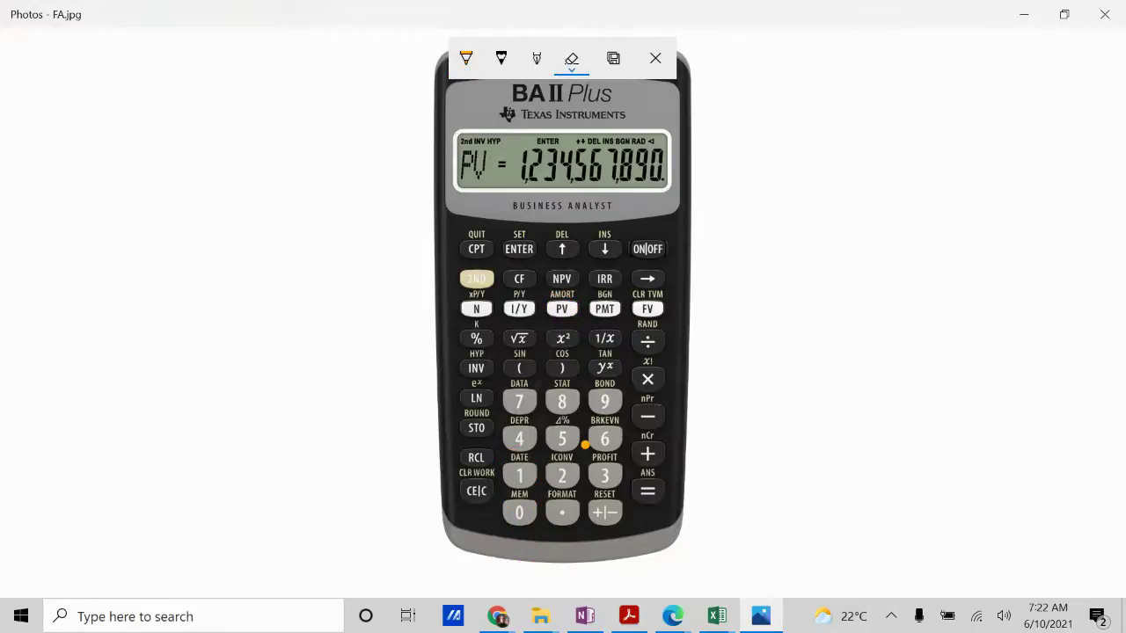
pyautogui.click(466, 58)
pyautogui.hotkey('alt', 'Tab')
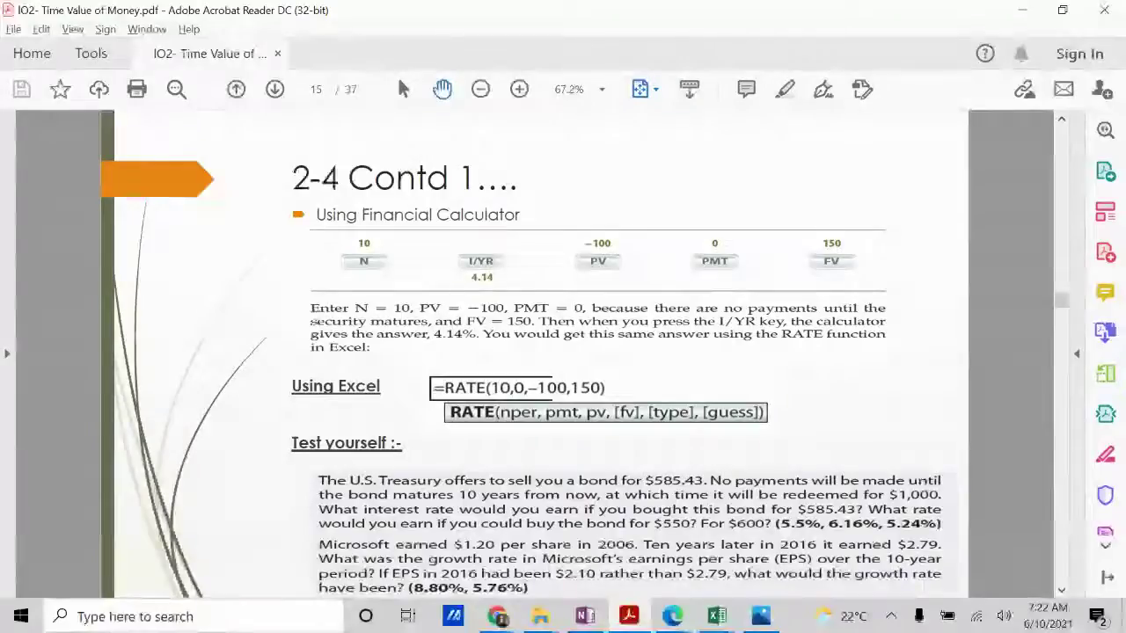
pyautogui.hotkey('alt', 'Tab')
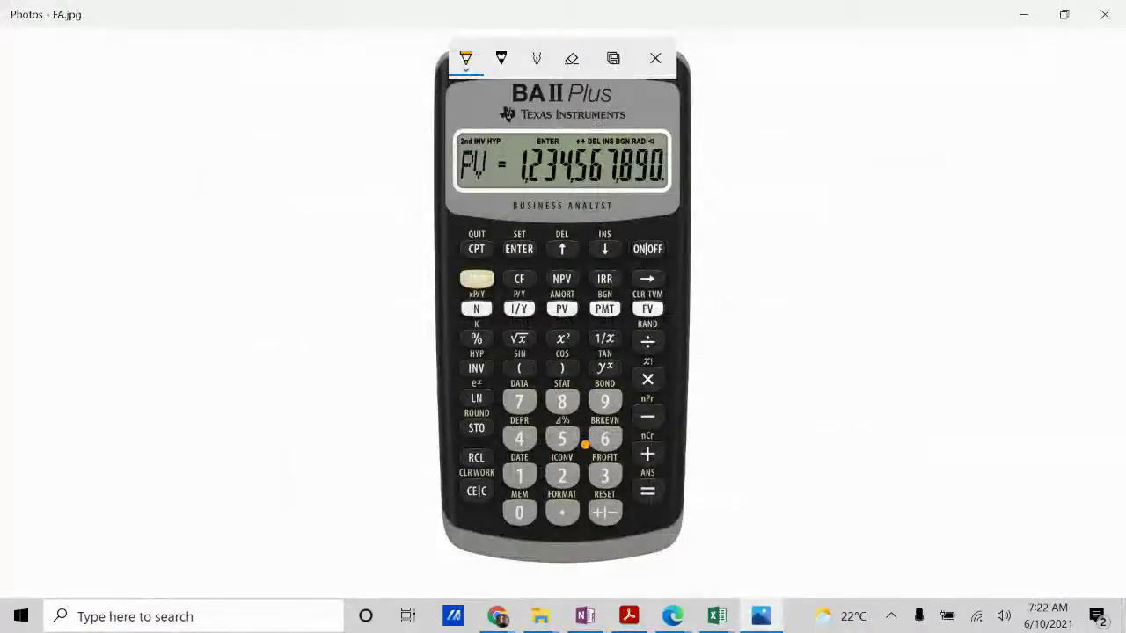
pyautogui.moveTo(626, 485); pyautogui.dragTo(615, 484)
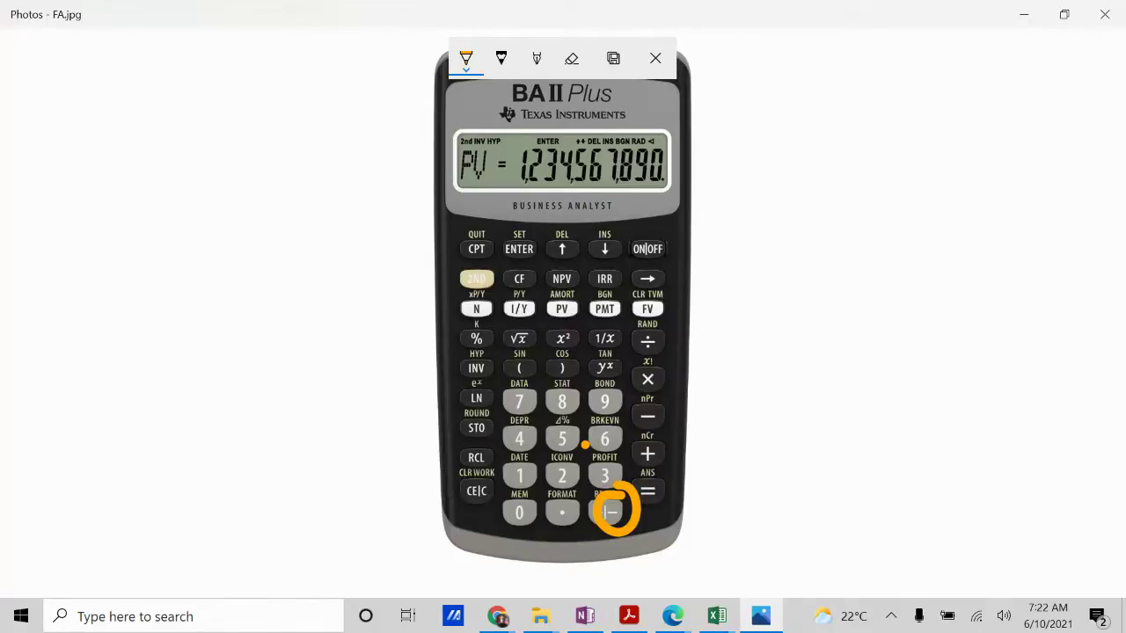
# Recheck the bond inputs on slides 14 and 15 of the PDF, and go back to the calculator picture.
pyautogui.hotkey('alt', 'Tab')
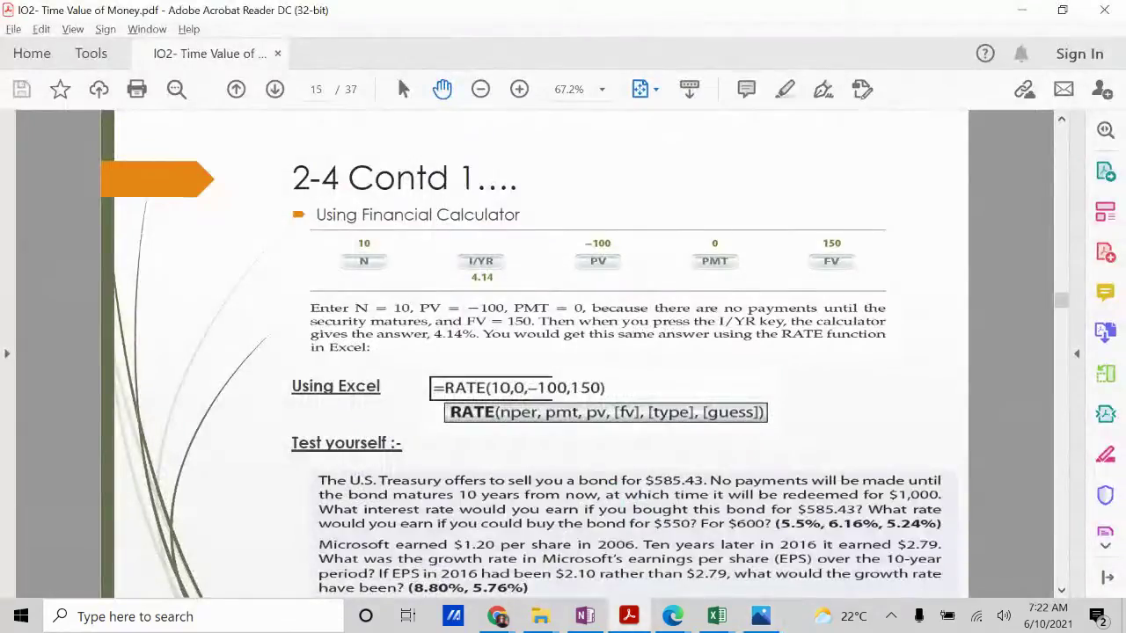
pyautogui.press('Left')
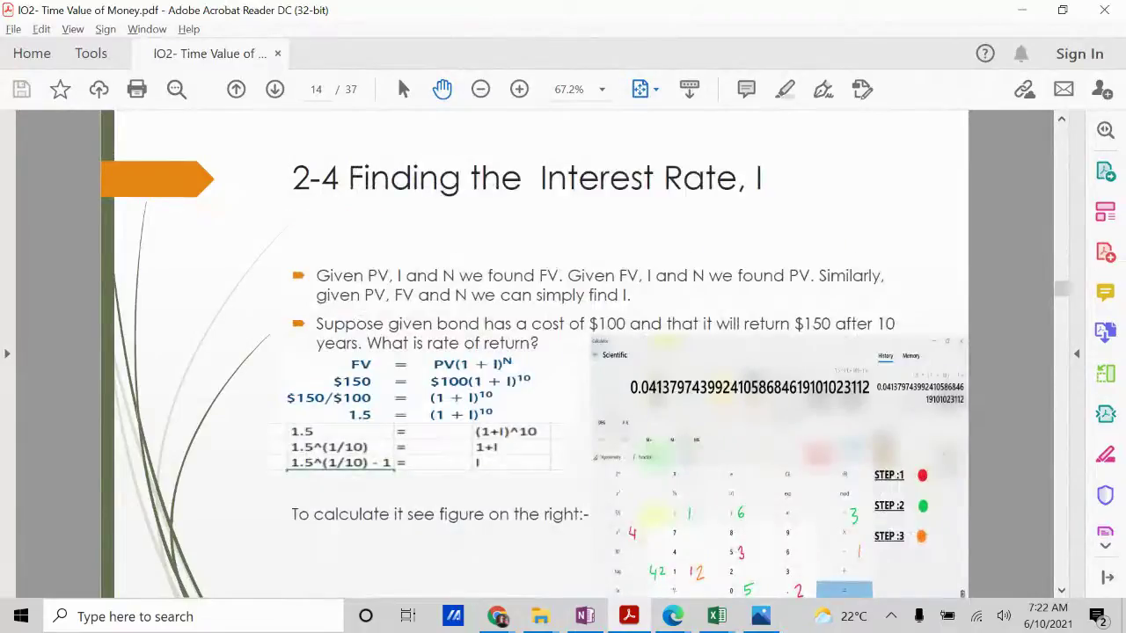
pyautogui.press('Right')
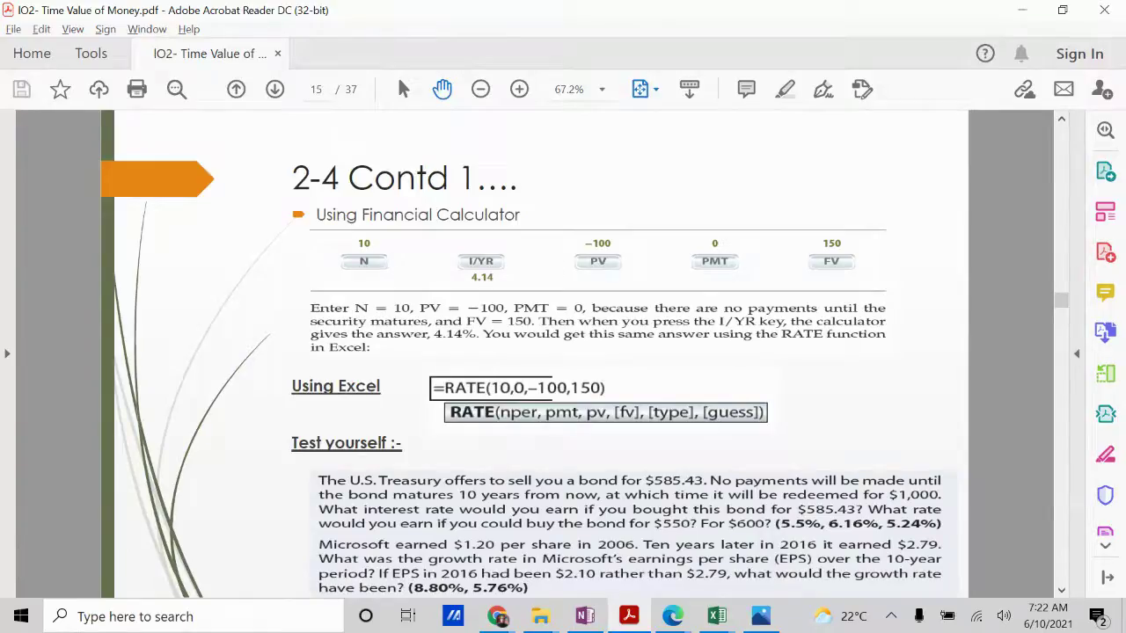
pyautogui.hotkey('alt', 'Tab')
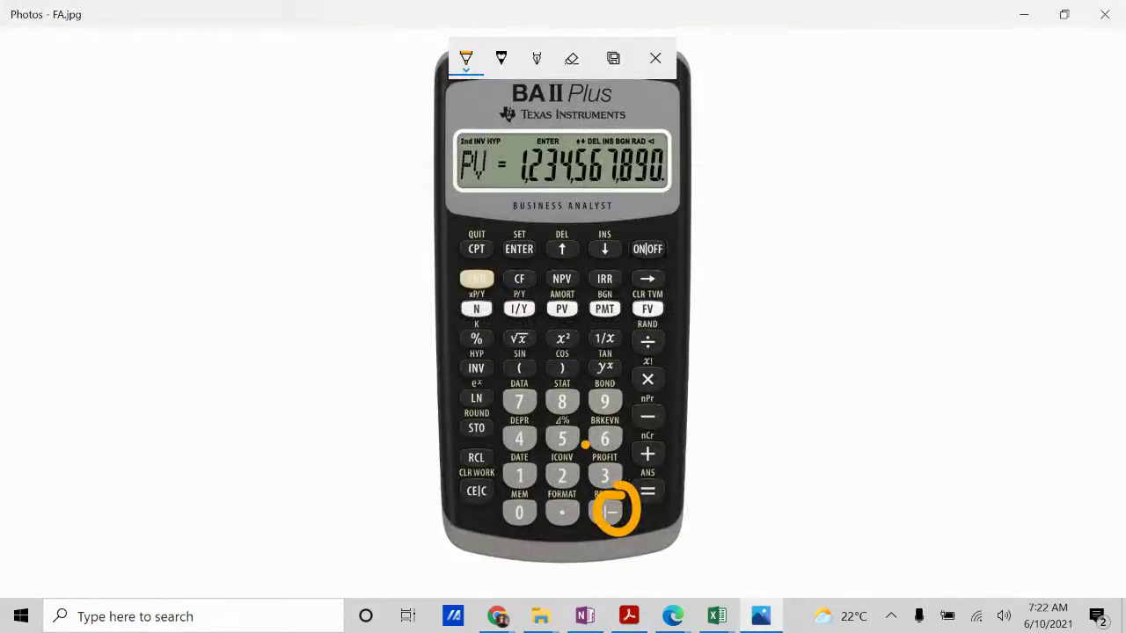
# Replace the circle on the +|- key with orange circles around 0 and PMT to show entering 0 as PMT.
pyautogui.click(571, 58)
pyautogui.click(620, 514)
pyautogui.click(466, 58)
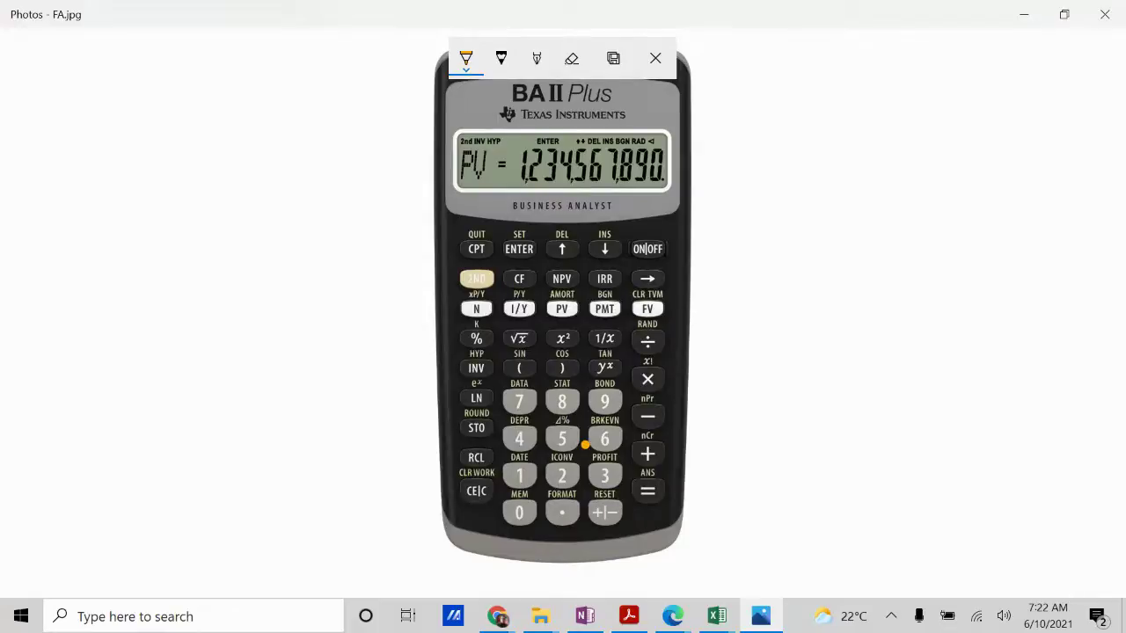
pyautogui.moveTo(509, 475); pyautogui.dragTo(502, 512)
pyautogui.moveTo(599, 290)
pyautogui.mouseDown()
pyautogui.moveTo(591, 328)
pyautogui.moveTo(620, 288)
pyautogui.mouseUp()
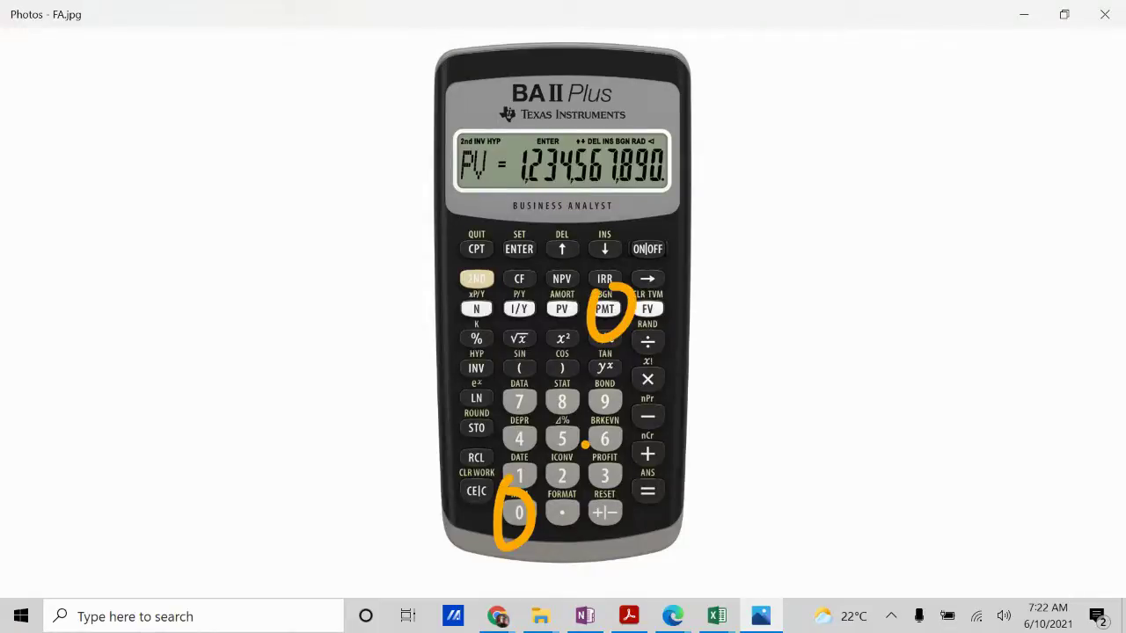
# Glance at slide 15 of the PDF, and erase the circles around the PMT and 0 keys on the calculator picture.
pyautogui.hotkey('alt', 'Tab')
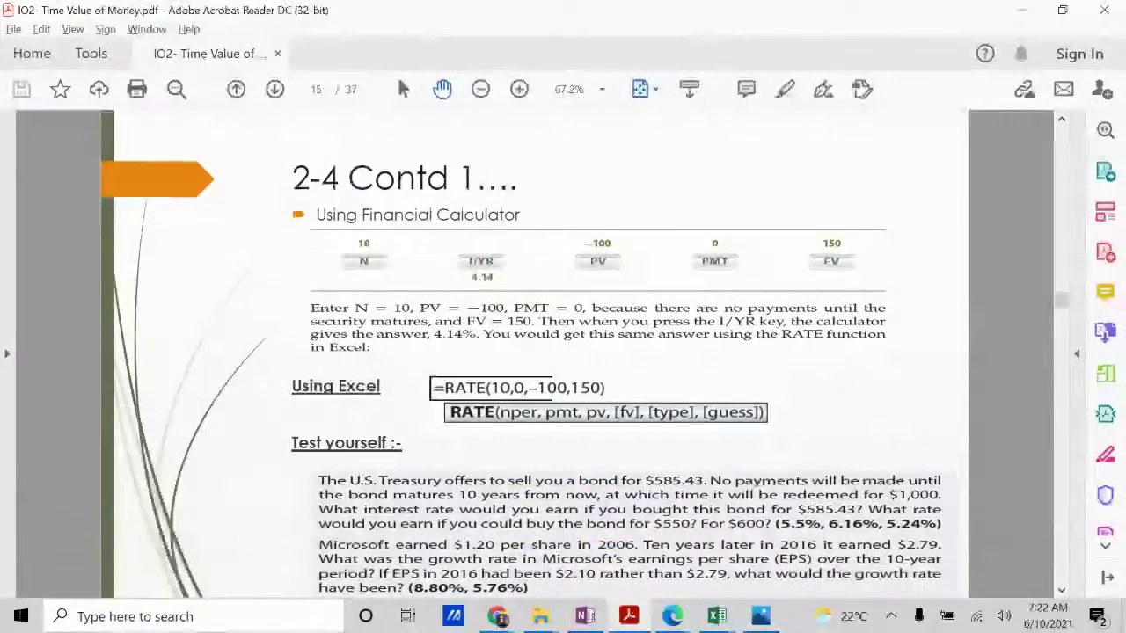
pyautogui.hotkey('alt', 'Tab')
pyautogui.click(571, 58)
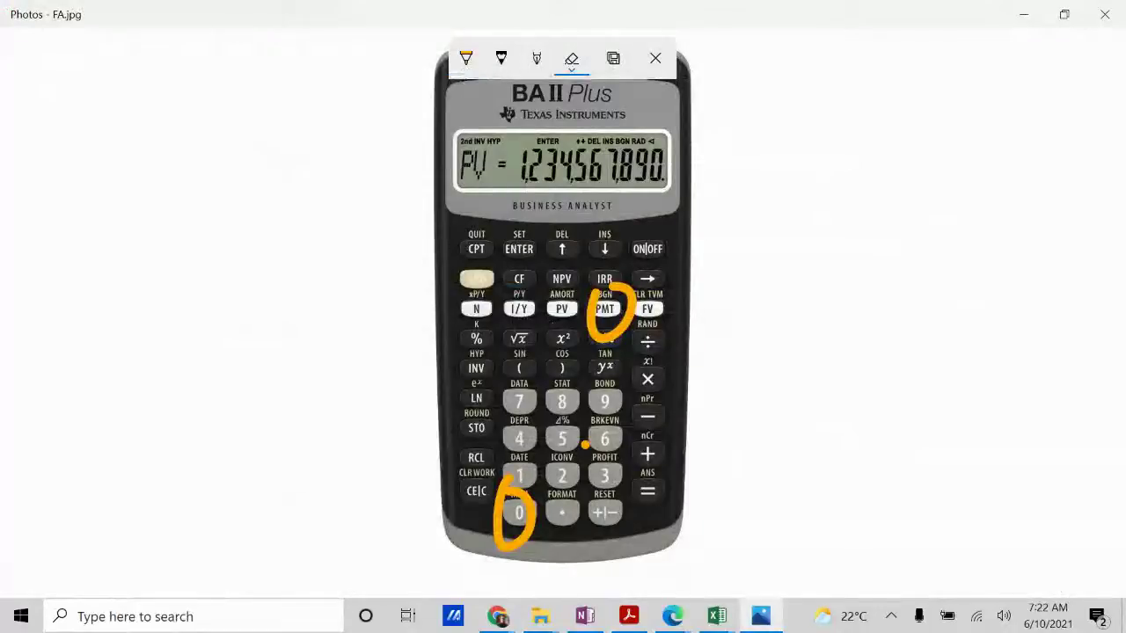
pyautogui.click(626, 303)
pyautogui.click(498, 514)
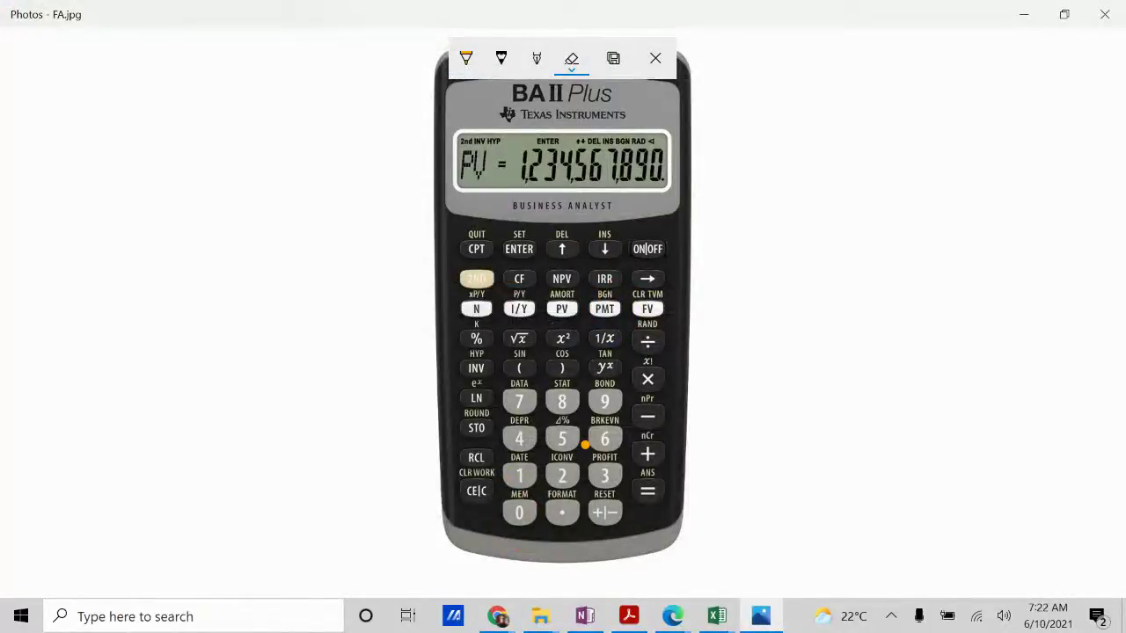
# Mark the 1, 5, 0 and FV keys in orange to show entering 150 as FV.
pyautogui.click(466, 58)
pyautogui.moveTo(506, 450); pyautogui.dragTo(499, 503)
pyautogui.moveTo(561, 403); pyautogui.dragTo(563, 444)
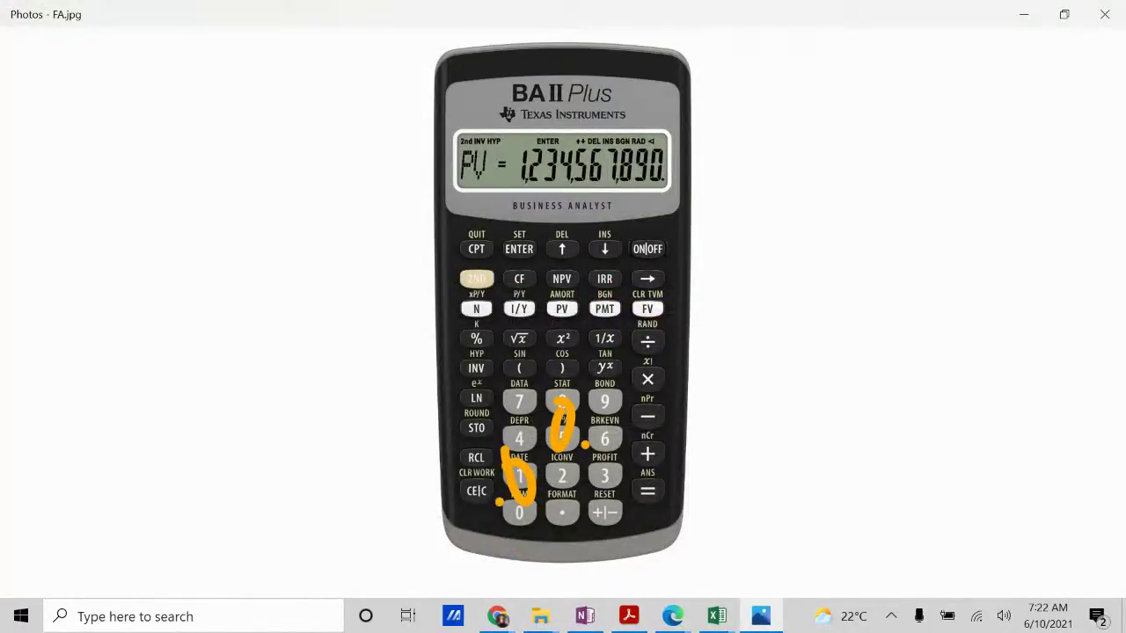
pyautogui.moveTo(524, 492); pyautogui.dragTo(508, 515)
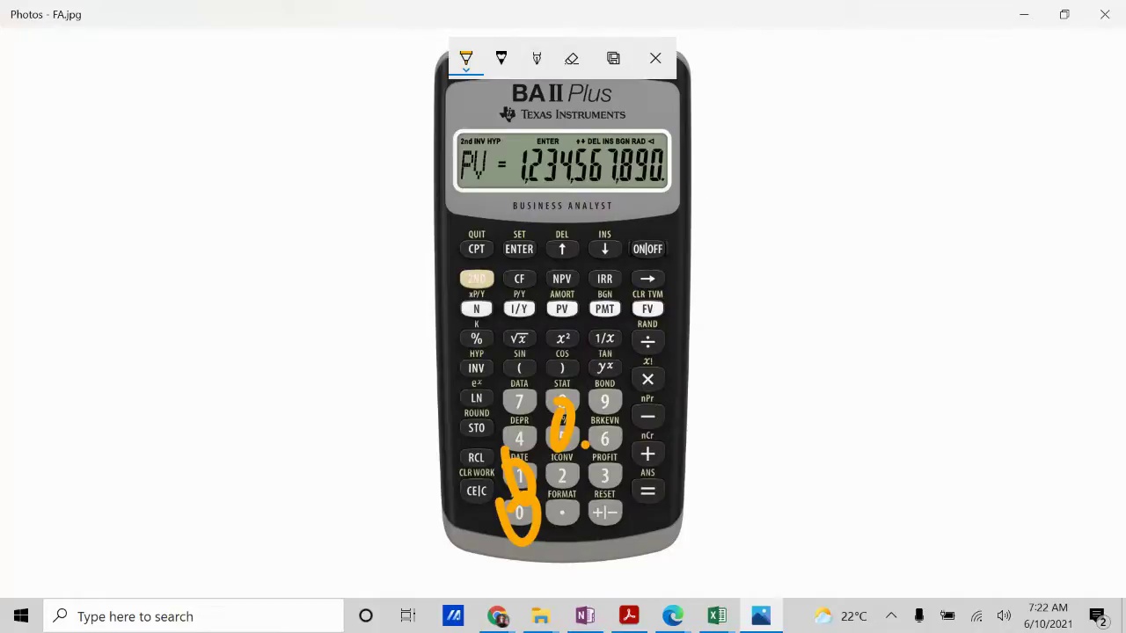
pyautogui.moveTo(656, 294); pyautogui.dragTo(651, 298)
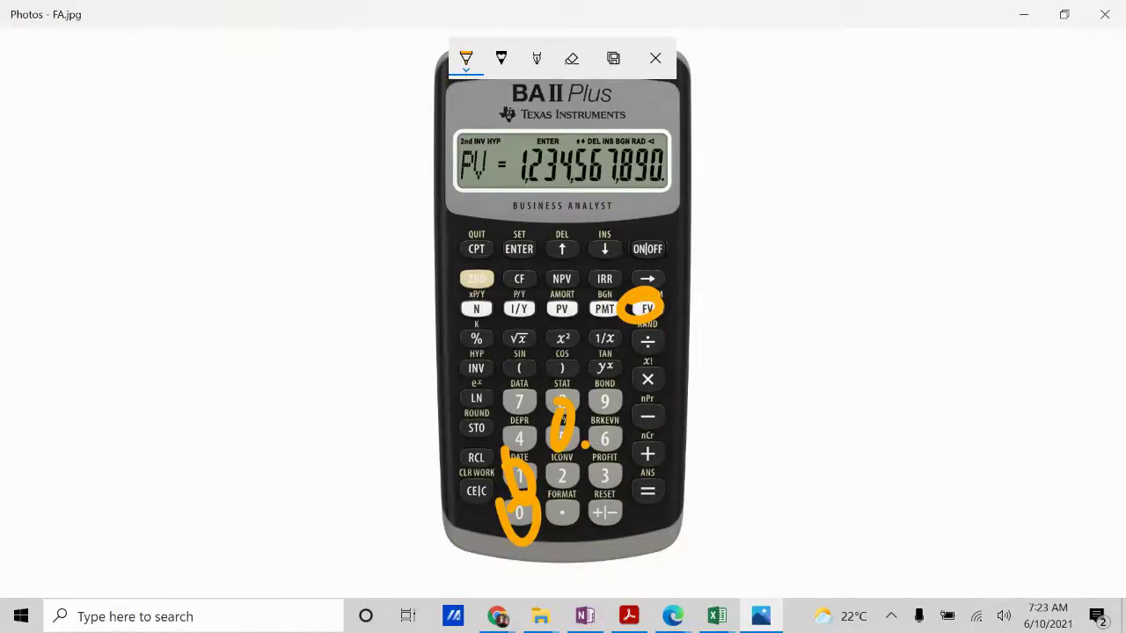
# Erase the marks on the 1, 5, 0 and FV keys, and circle the CPT key in orange.
pyautogui.click(572, 58)
pyautogui.click(519, 501)
pyautogui.click(561, 422)
pyautogui.click(640, 308)
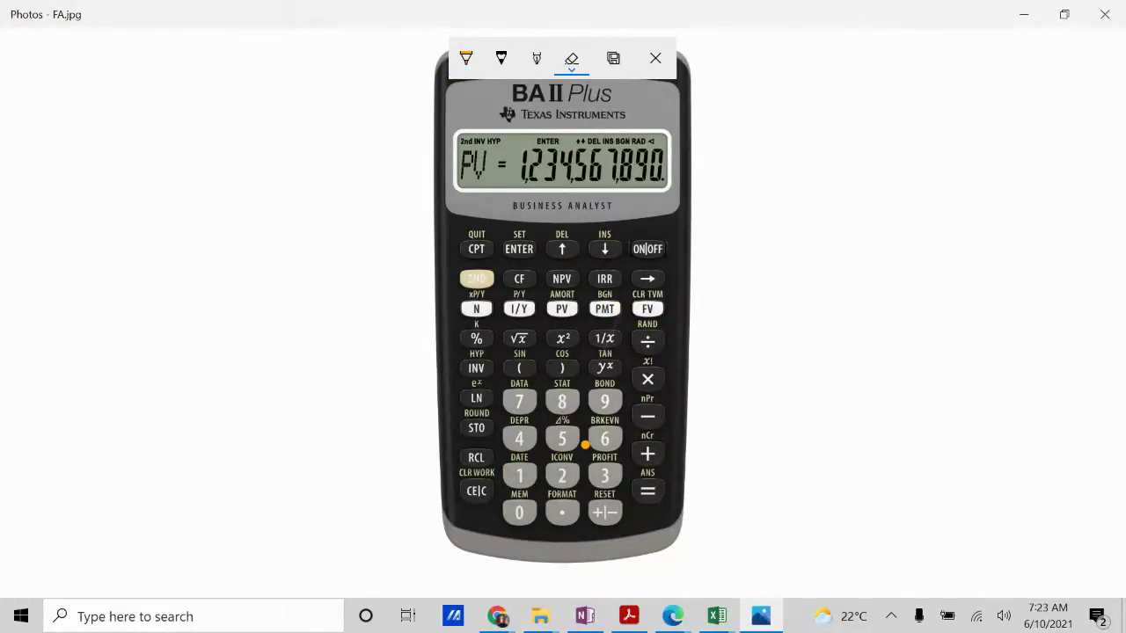
pyautogui.click(466, 58)
pyautogui.moveTo(491, 215)
pyautogui.mouseDown()
pyautogui.moveTo(461, 258)
pyautogui.moveTo(505, 231)
pyautogui.moveTo(497, 216)
pyautogui.mouseUp()
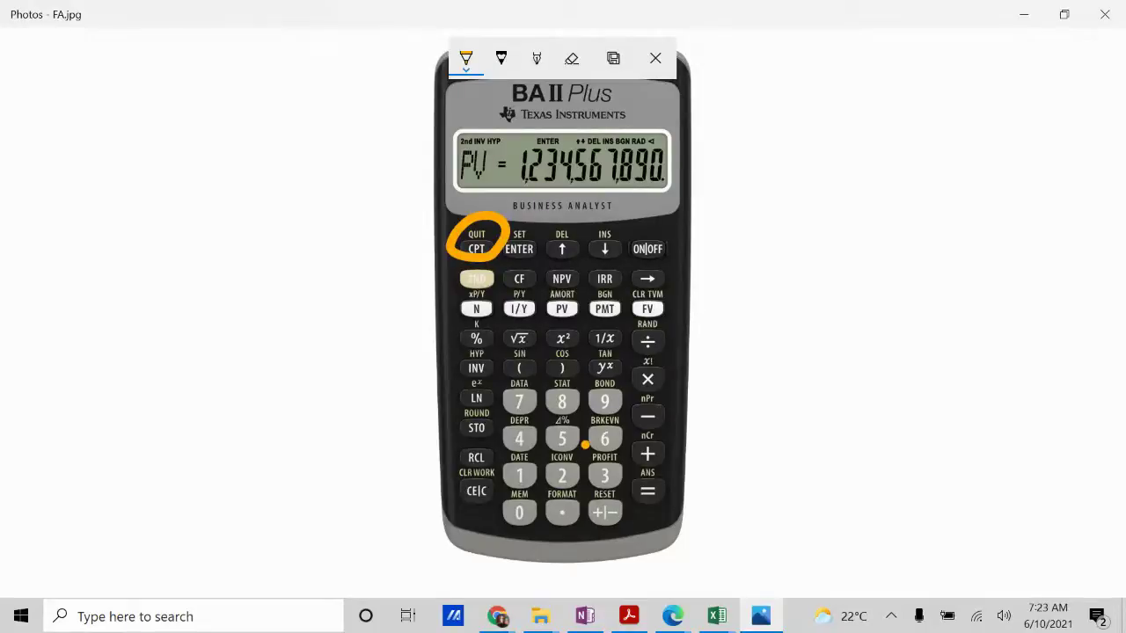
# Handwrite the start of "compute" in orange beside the CPT key, and circle the I/Y key on the calculator picture.
pyautogui.moveTo(563, 188)
pyautogui.mouseDown()
pyautogui.moveTo(567, 220)
pyautogui.moveTo(667, 180)
pyautogui.moveTo(701, 189)
pyautogui.moveTo(714, 174)
pyautogui.mouseUp()
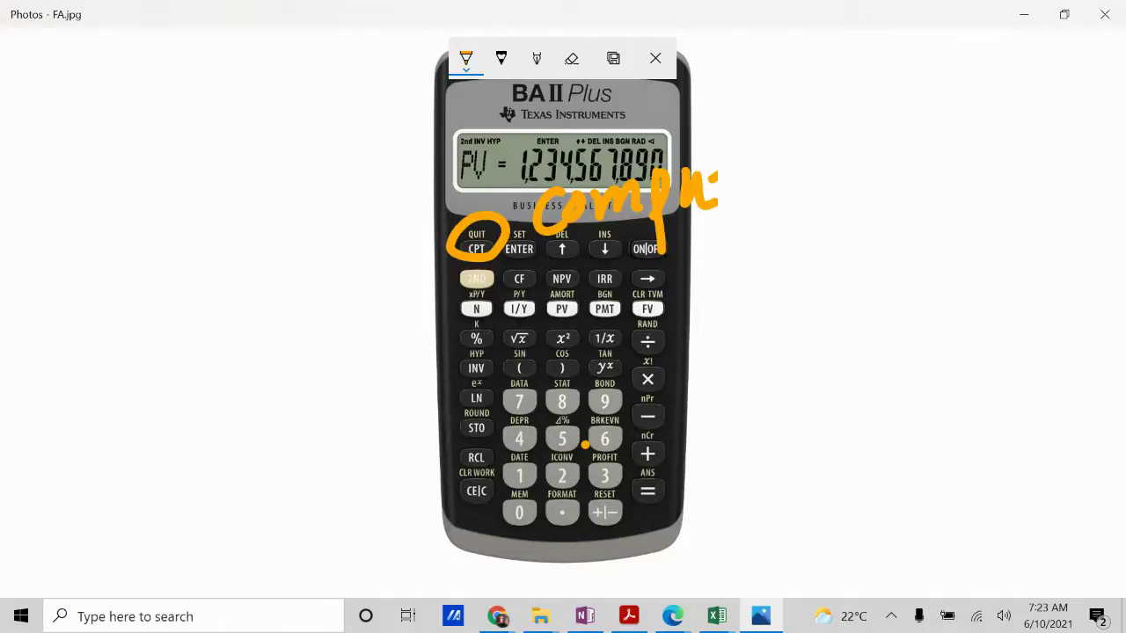
pyautogui.moveTo(529, 287); pyautogui.dragTo(516, 289)
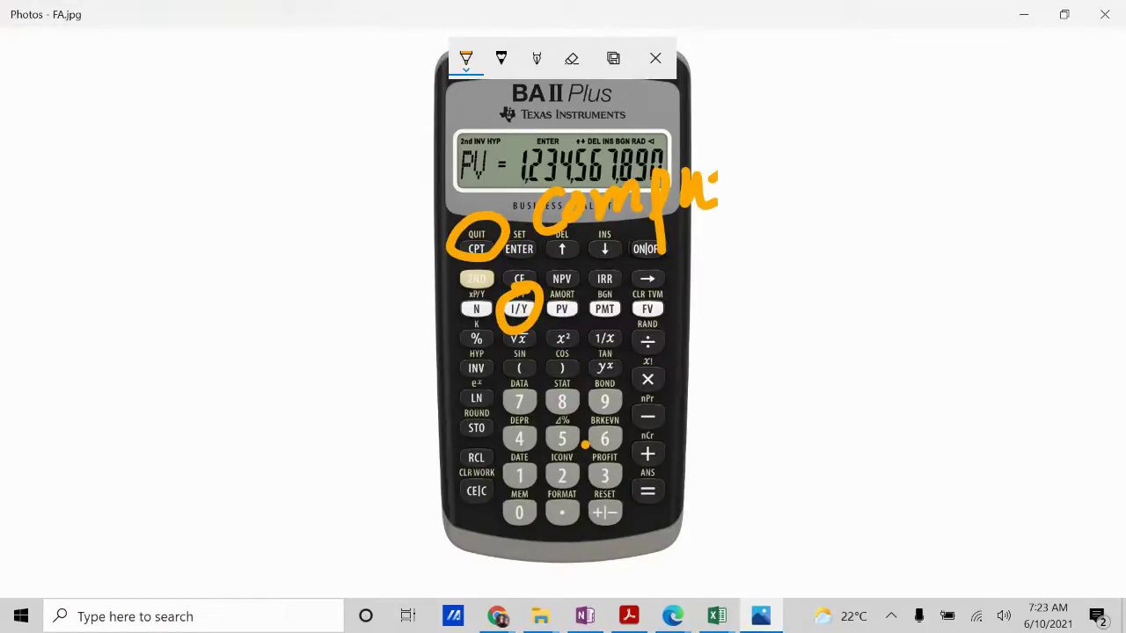
pyautogui.moveTo(488, 256); pyautogui.dragTo(676, 160)
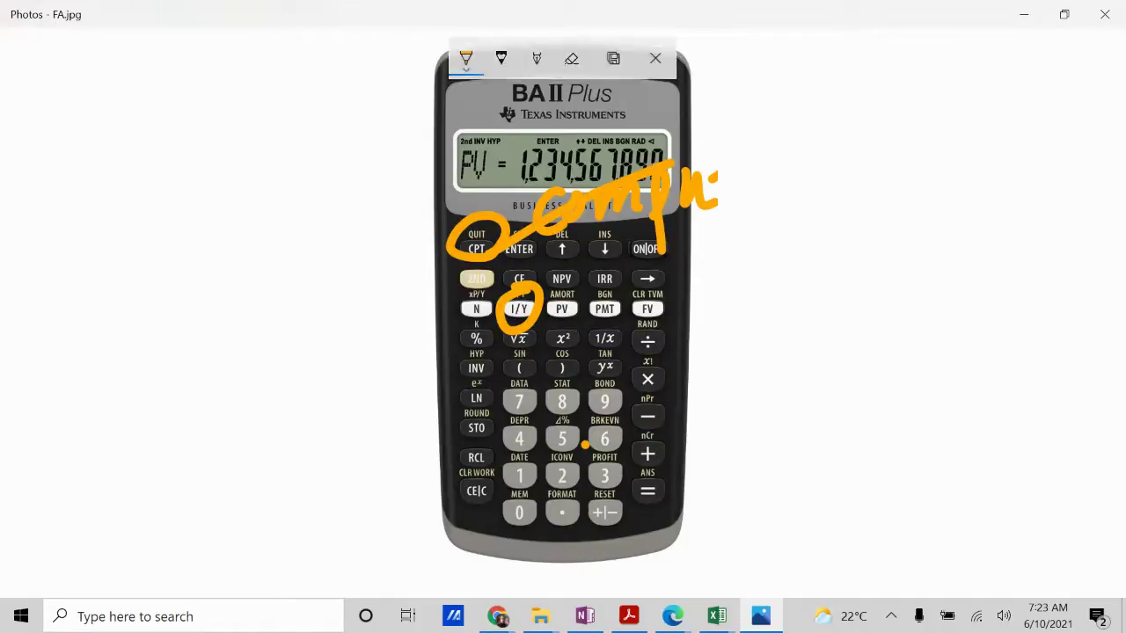
# Erase the orange handwriting and the circles around the CPT and I/Y keys.
pyautogui.click(572, 58)
pyautogui.moveTo(466, 220)
pyautogui.mouseDown()
pyautogui.moveTo(493, 255)
pyautogui.moveTo(651, 180)
pyautogui.moveTo(699, 189)
pyautogui.moveTo(571, 211)
pyautogui.moveTo(518, 308)
pyautogui.mouseUp()
pyautogui.click(712, 177)
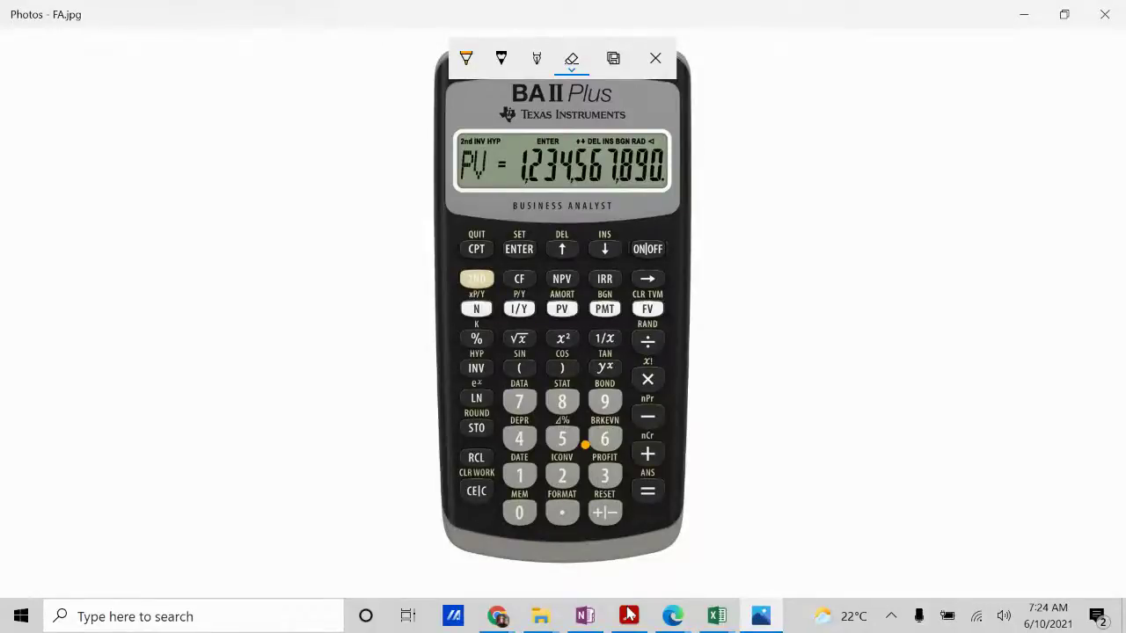
# Switch to the Blackboard Collaborate session in the browser for a quick check, and minimize its window.
pyautogui.moveTo(677, 617)
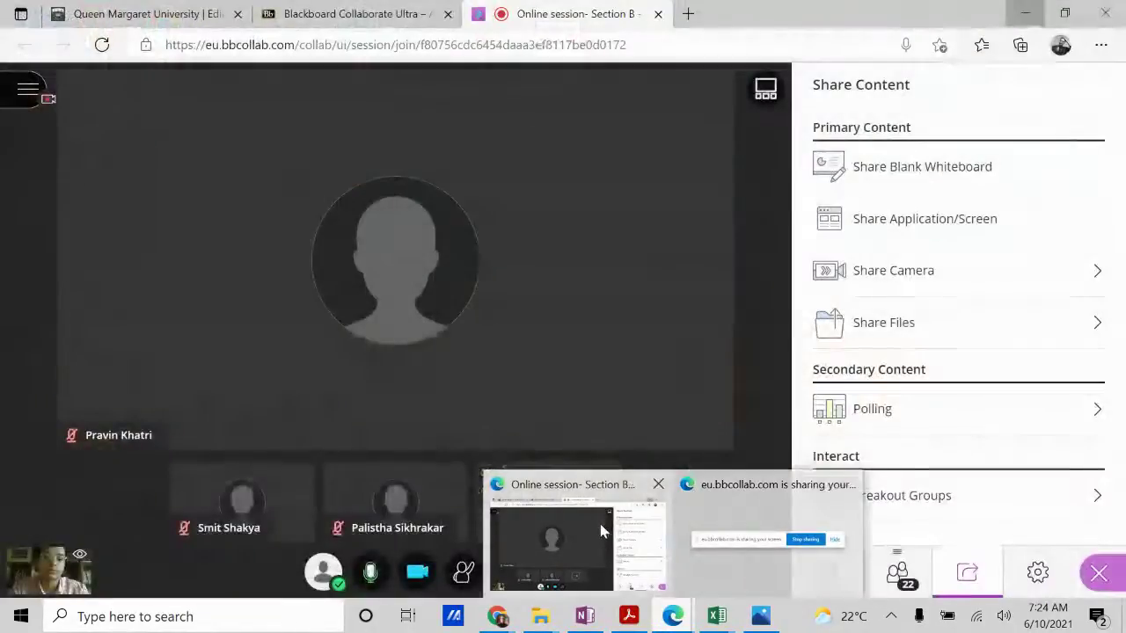
pyautogui.click(601, 531)
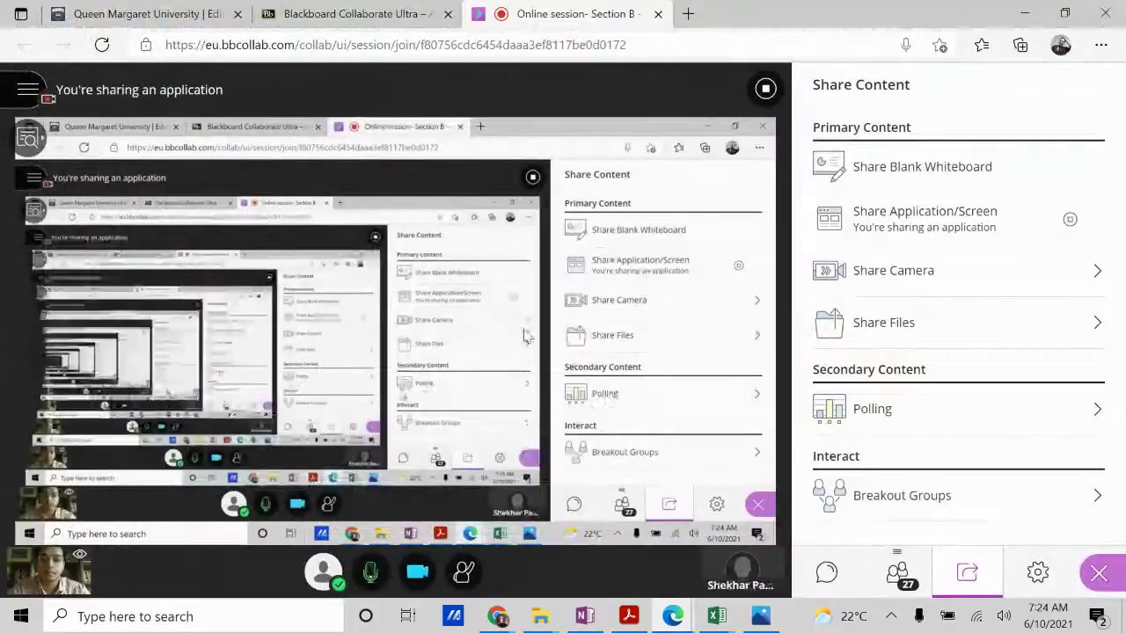
pyautogui.click(1023, 14)
# Close the annotated calculator picture FA.jpg.
pyautogui.click(668, 71)
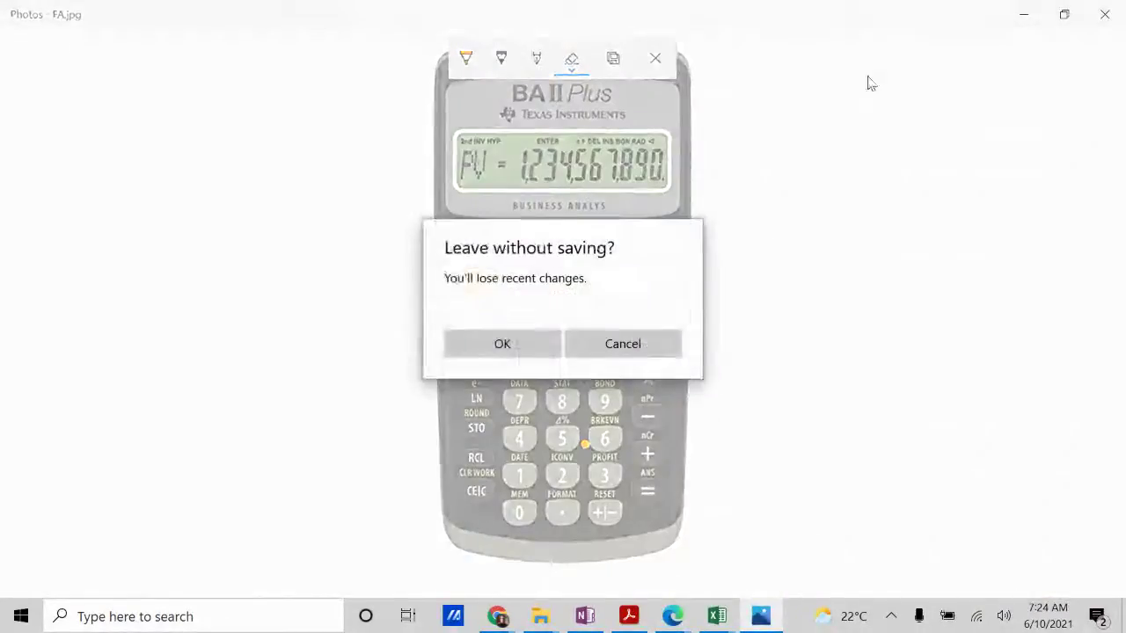
pyautogui.click(623, 343)
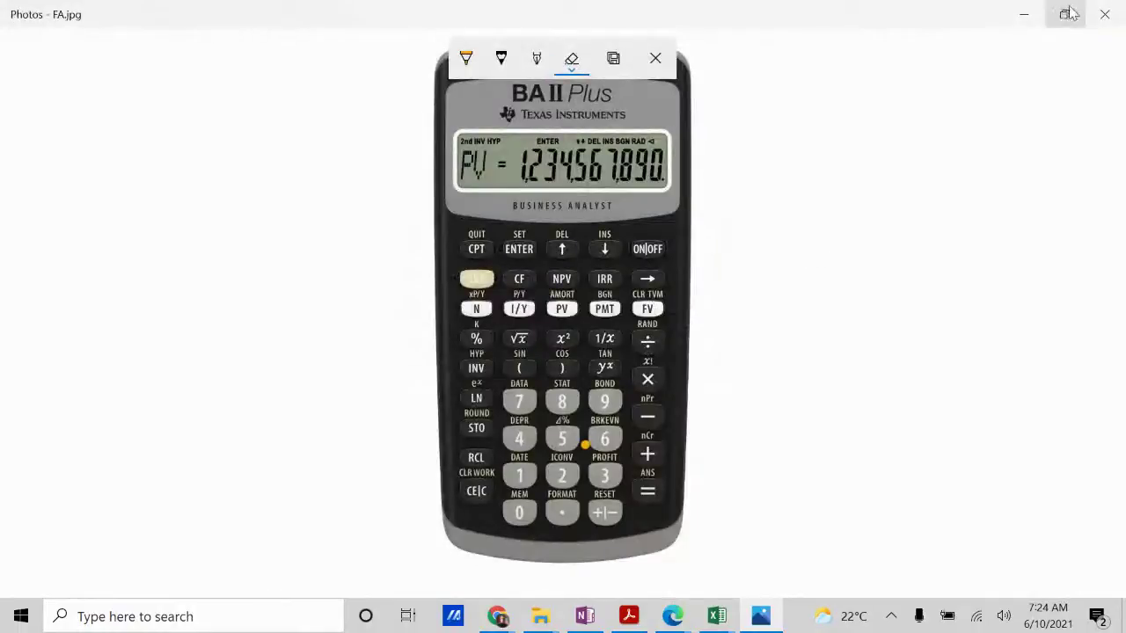
pyautogui.click(1101, 14)
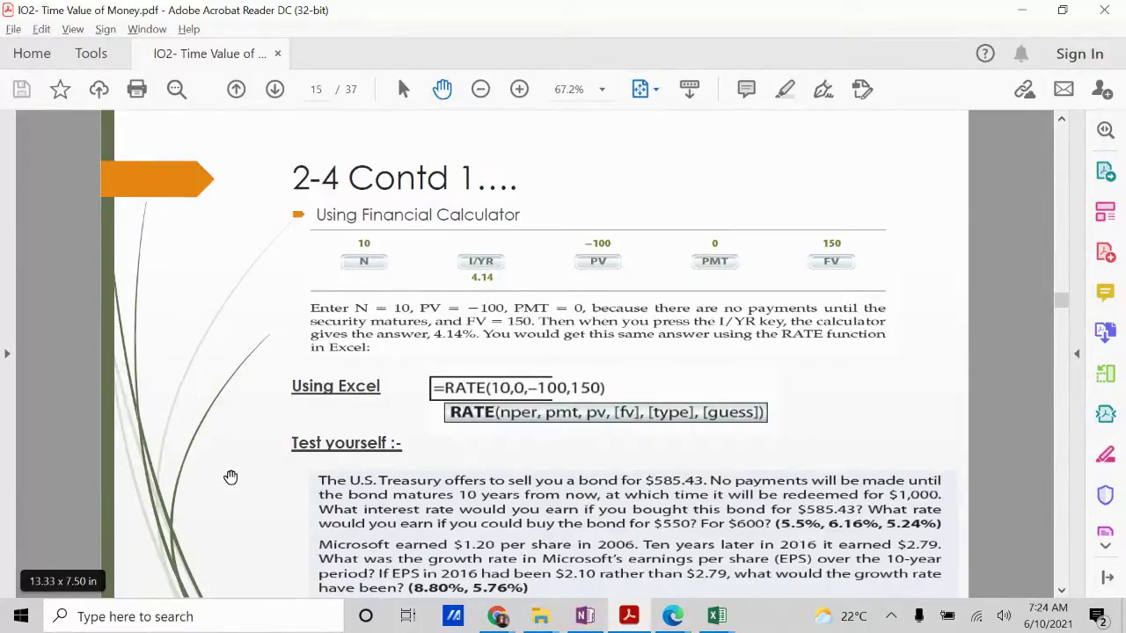
# Go to slide 16 of the PDF and read the Finding the Number of Years example, glancing at the Annuities slide after it.
pyautogui.press('Right')
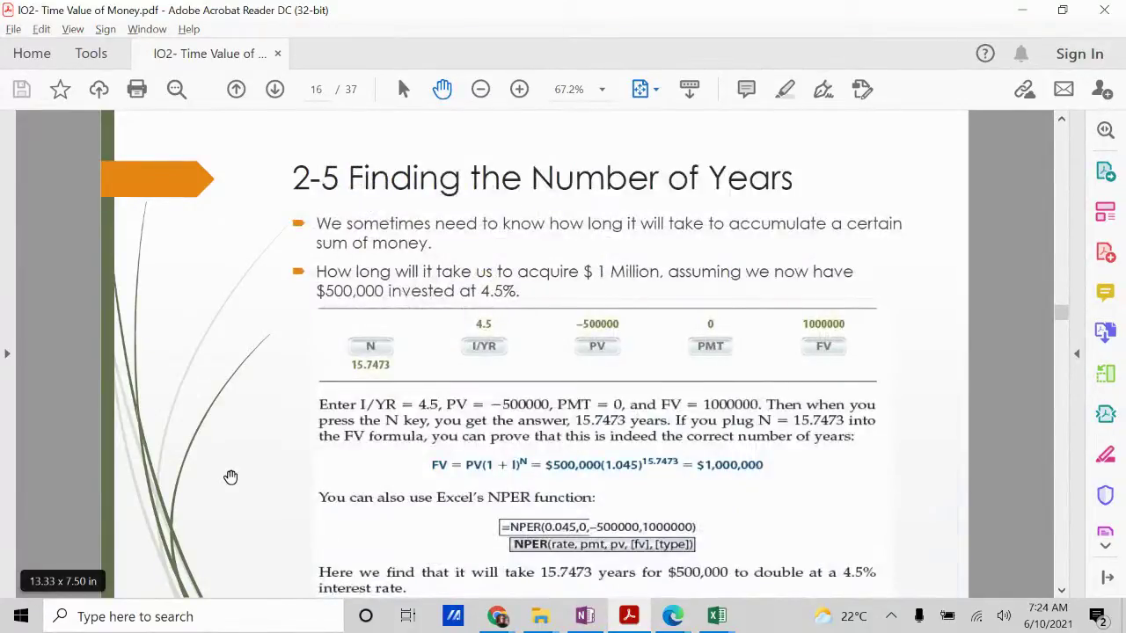
pyautogui.press('Right')
pyautogui.press('Left')
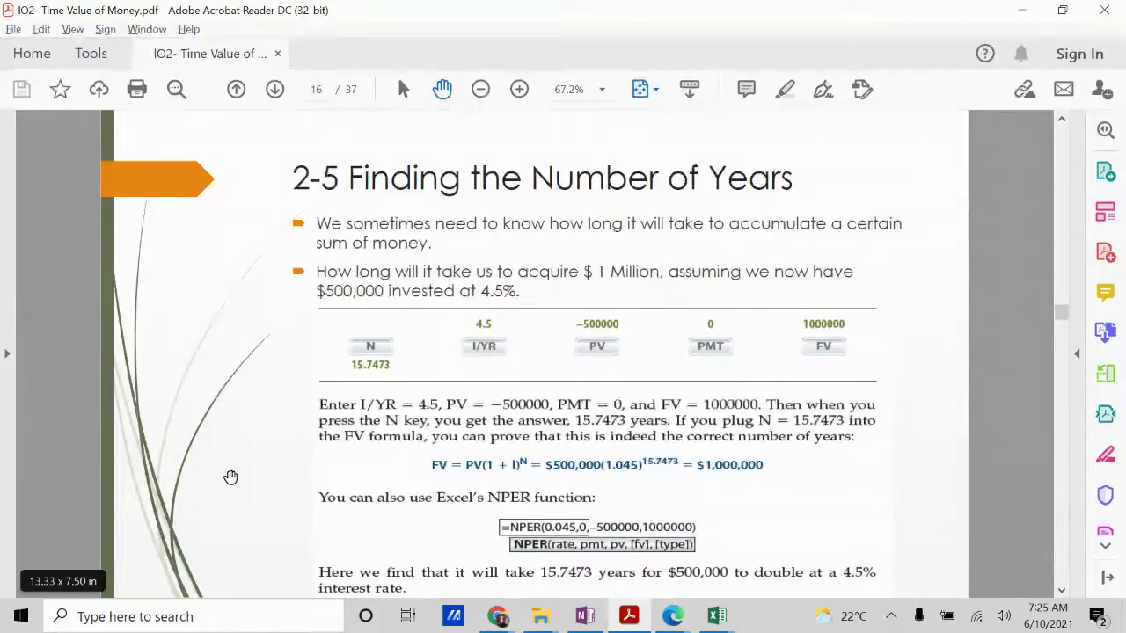
pyautogui.hotkey('alt', 'f')
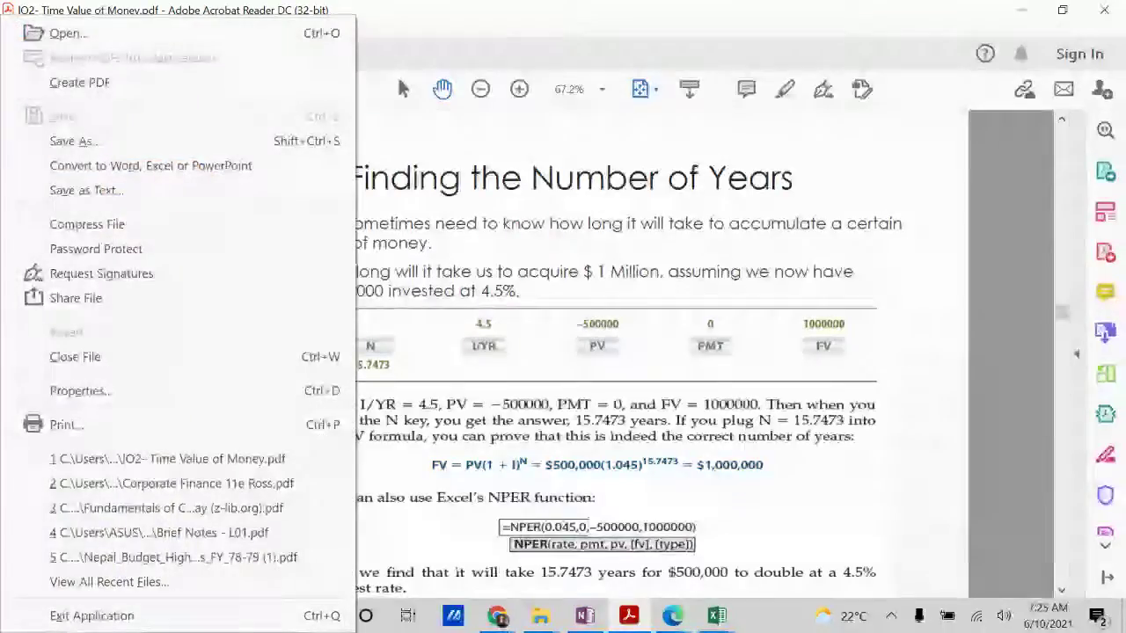
pyautogui.press('Escape')
pyautogui.press('Escape')
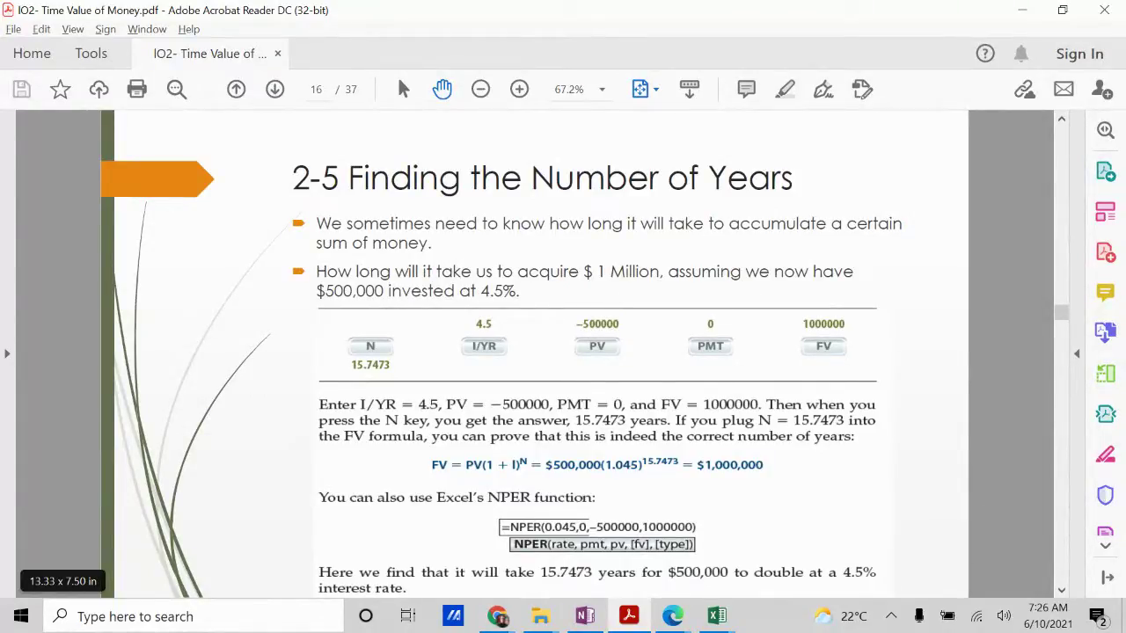
pyautogui.press('Right')
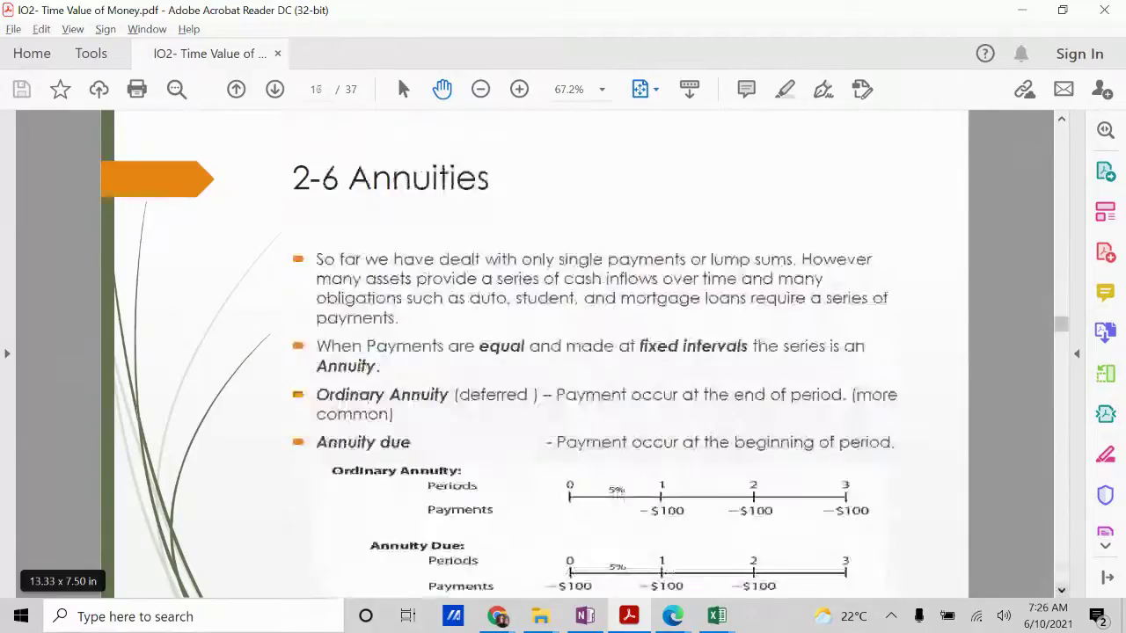
pyautogui.press('Left')
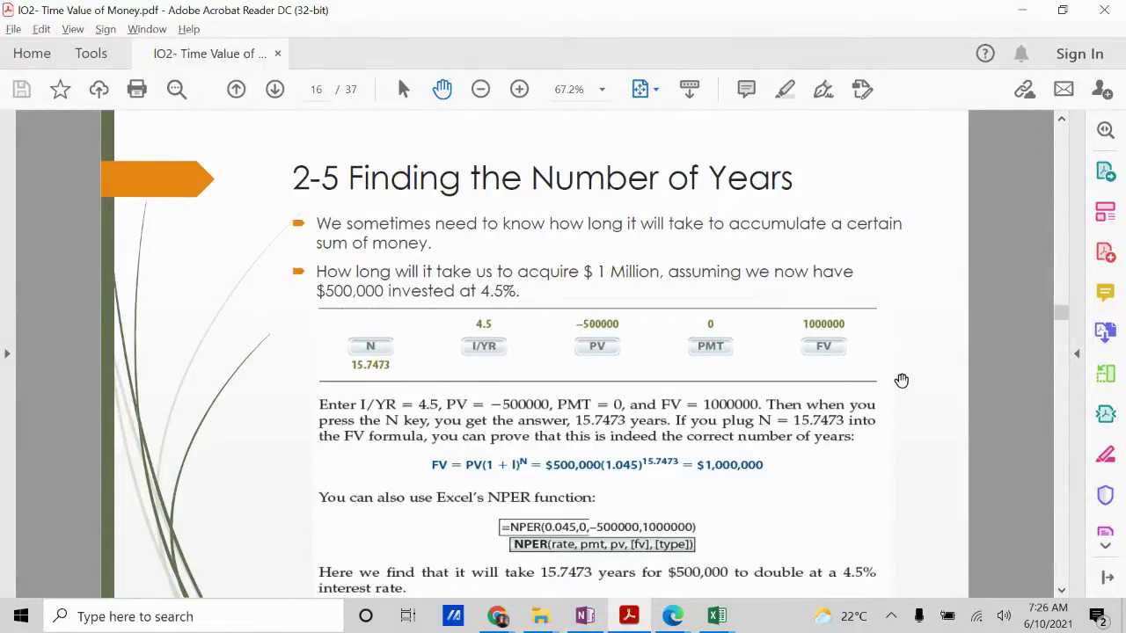
# Highlight the FV = PV(1 + I)^N formula line on slide 16 in yellow, and mark the spot beside the NPER formula.
pyautogui.hotkey('alt', 'f')
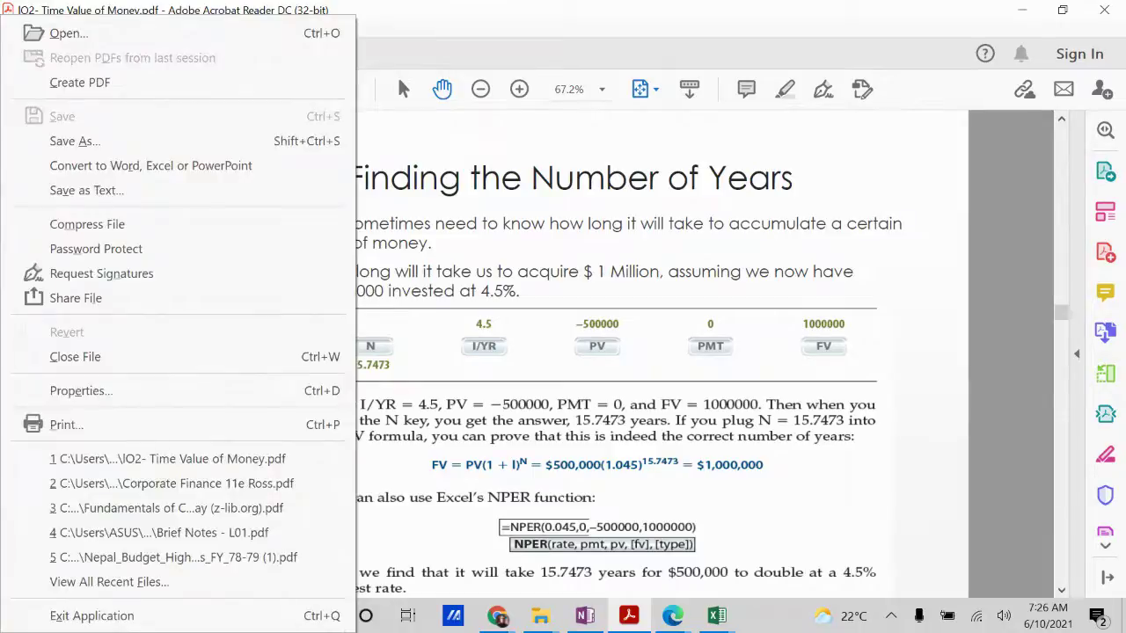
pyautogui.press('Escape')
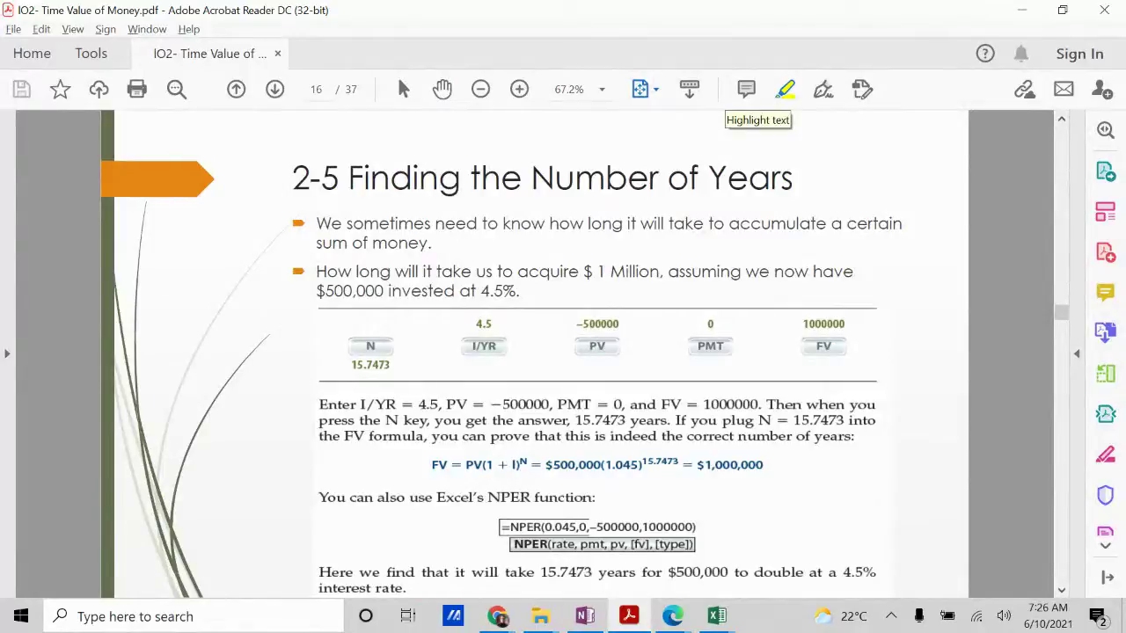
pyautogui.moveTo(416, 464); pyautogui.dragTo(783, 465)
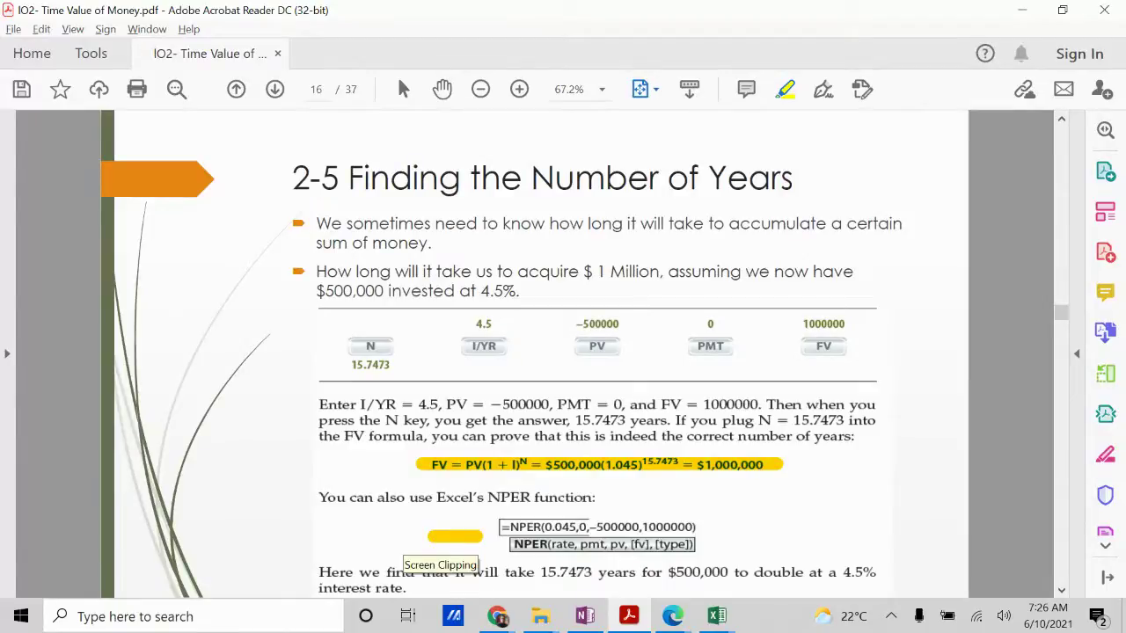
pyautogui.hotkey('alt', 'Tab')
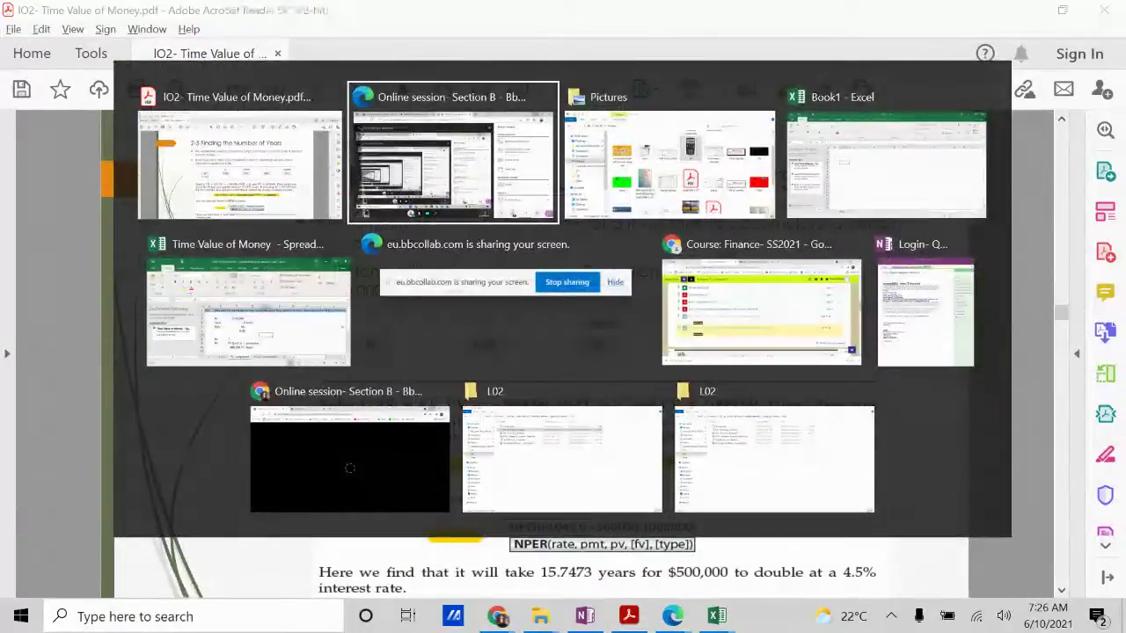
pyautogui.press('Down')
pyautogui.press('Left')
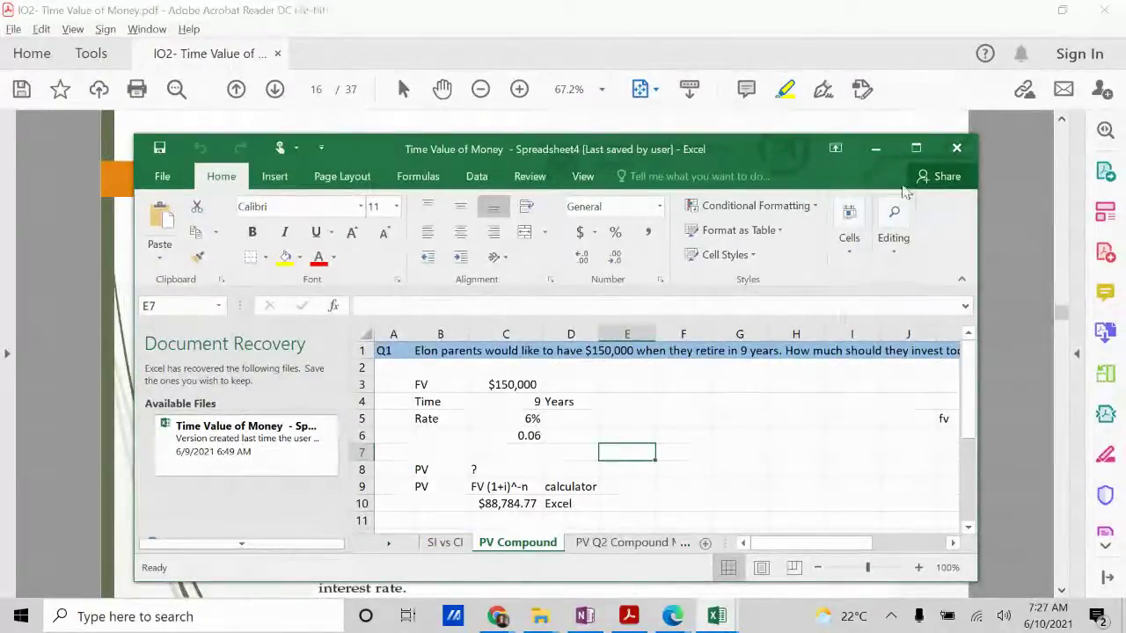
pyautogui.click(877, 147)
# Switch to the blank Excel workbook Book1 and arrange it side by side with the PDF slide.
pyautogui.hotkey('alt', 'Tab')
pyautogui.press('Right')
pyautogui.press('Left')
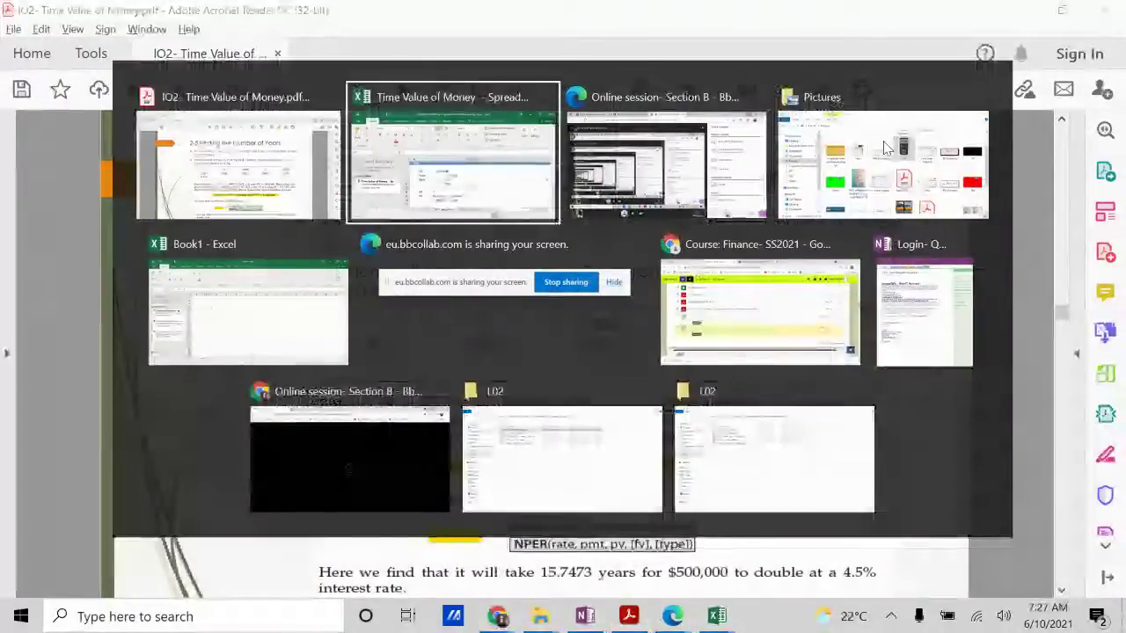
pyautogui.press('Right')
pyautogui.press('Right')
pyautogui.press('Right')
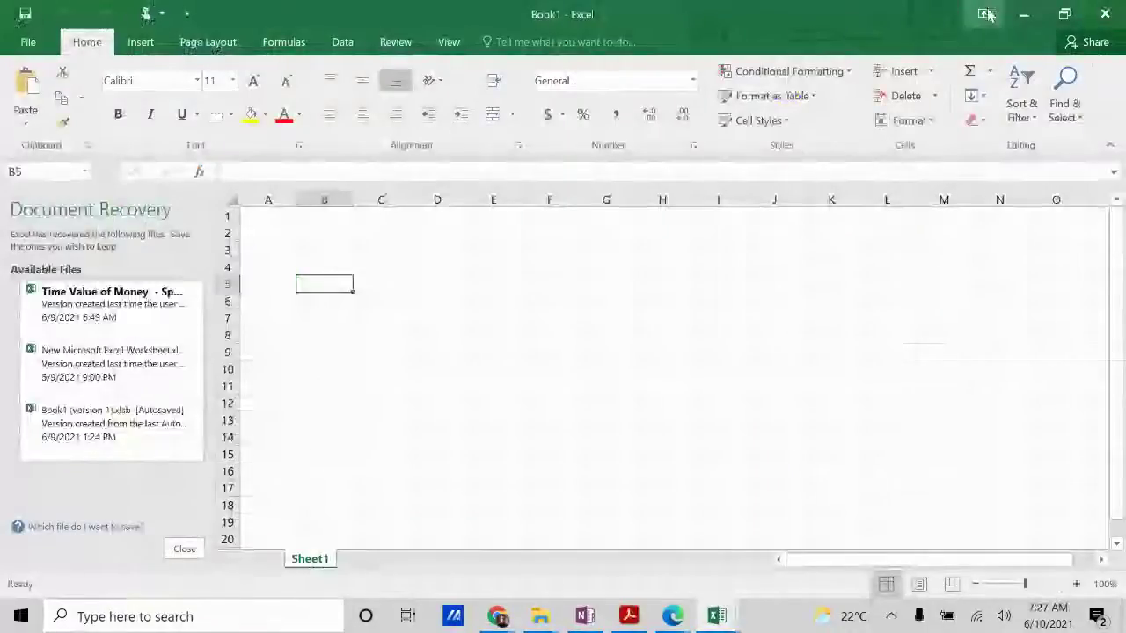
pyautogui.moveTo(910, 23); pyautogui.dragTo(665, 166)
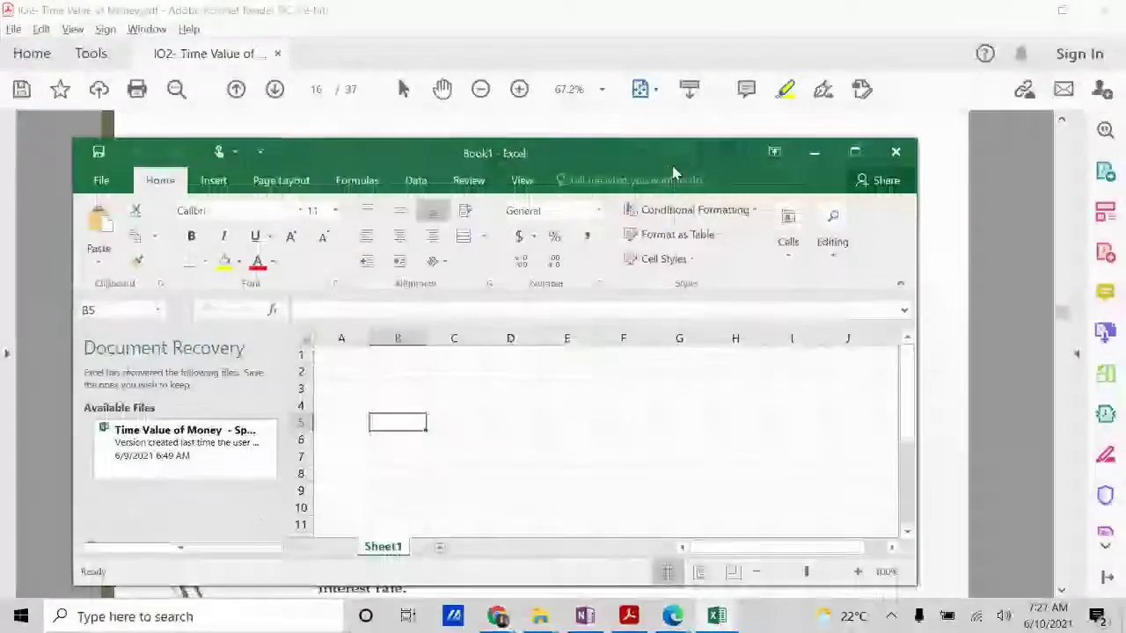
pyautogui.click(694, 10)
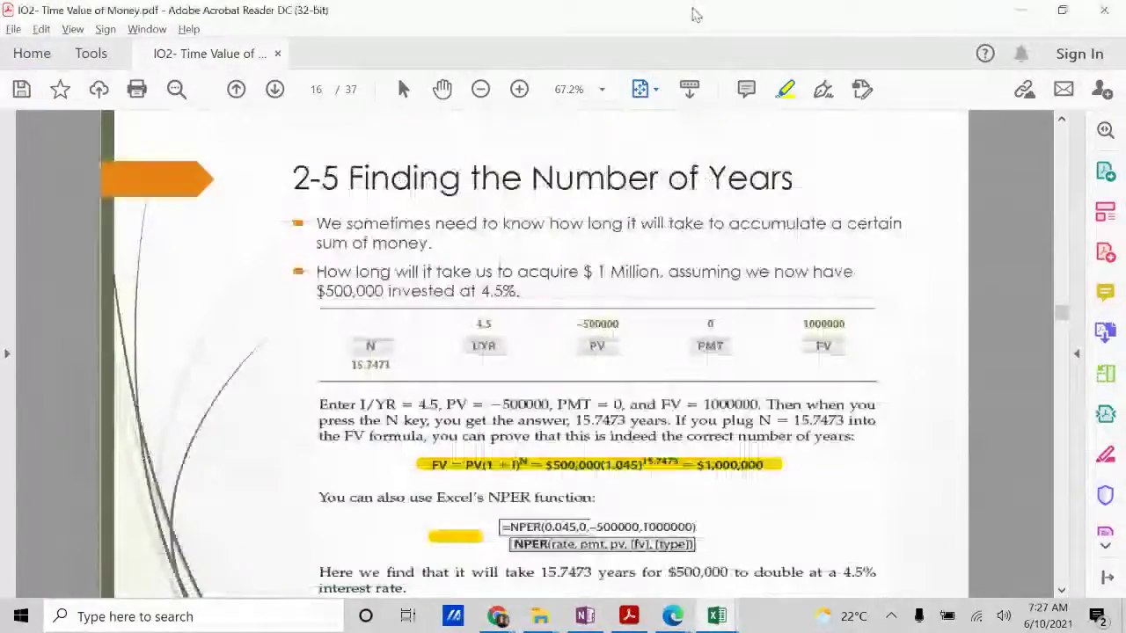
pyautogui.press('super+Right')
pyautogui.click(189, 113)
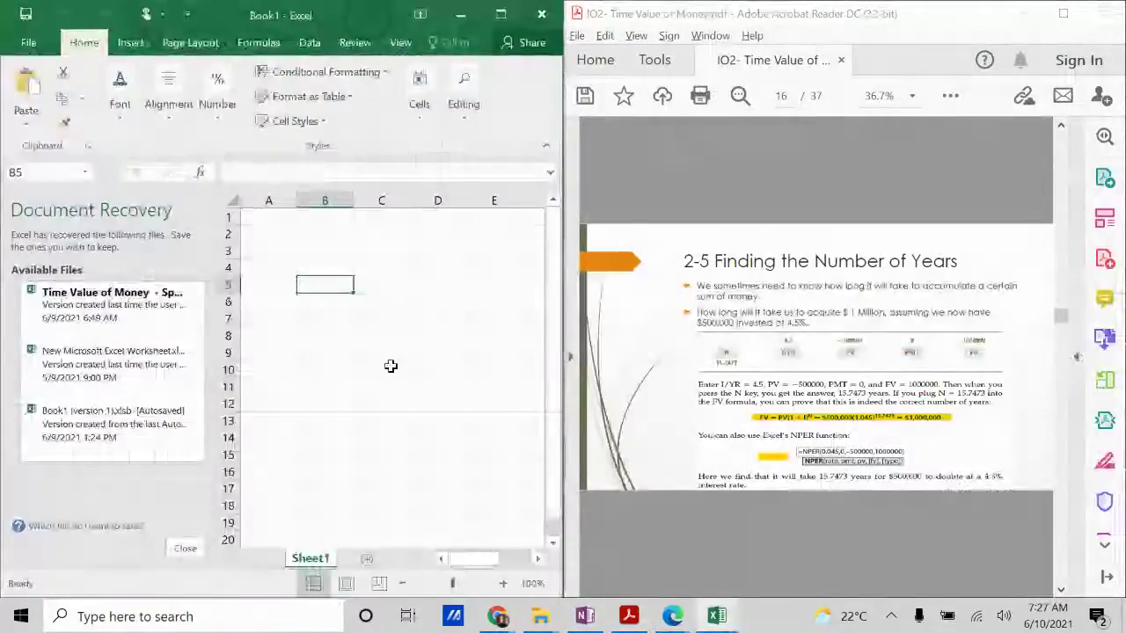
# Enter the label PV in cell B2 and the value -500000 in C2.
pyautogui.press('Up')
pyautogui.press('Up')
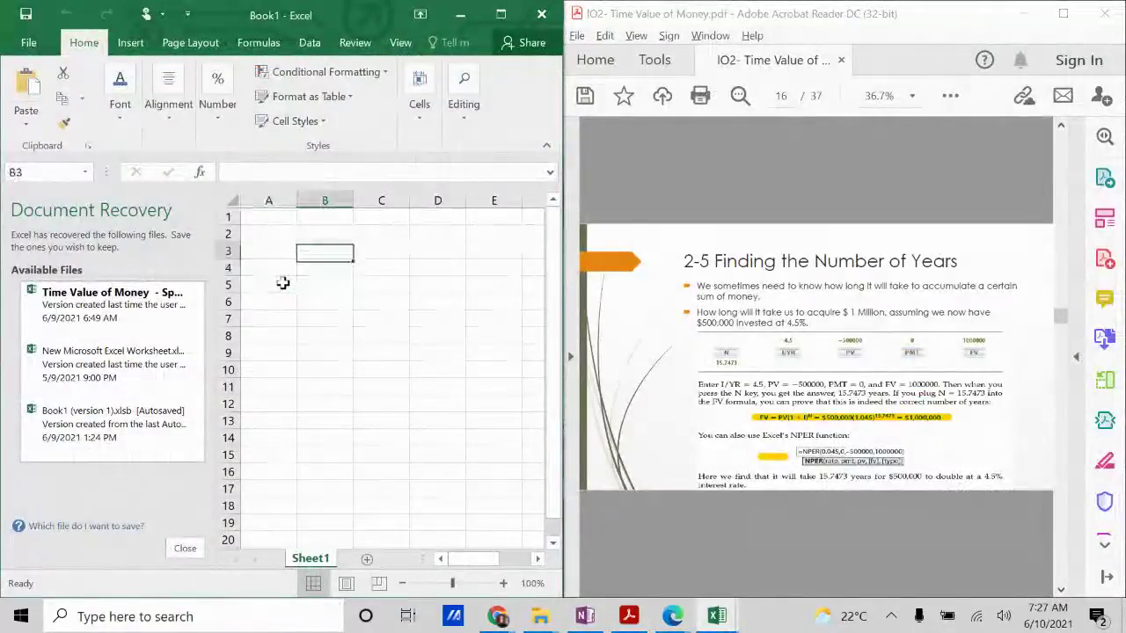
pyautogui.press('Up')
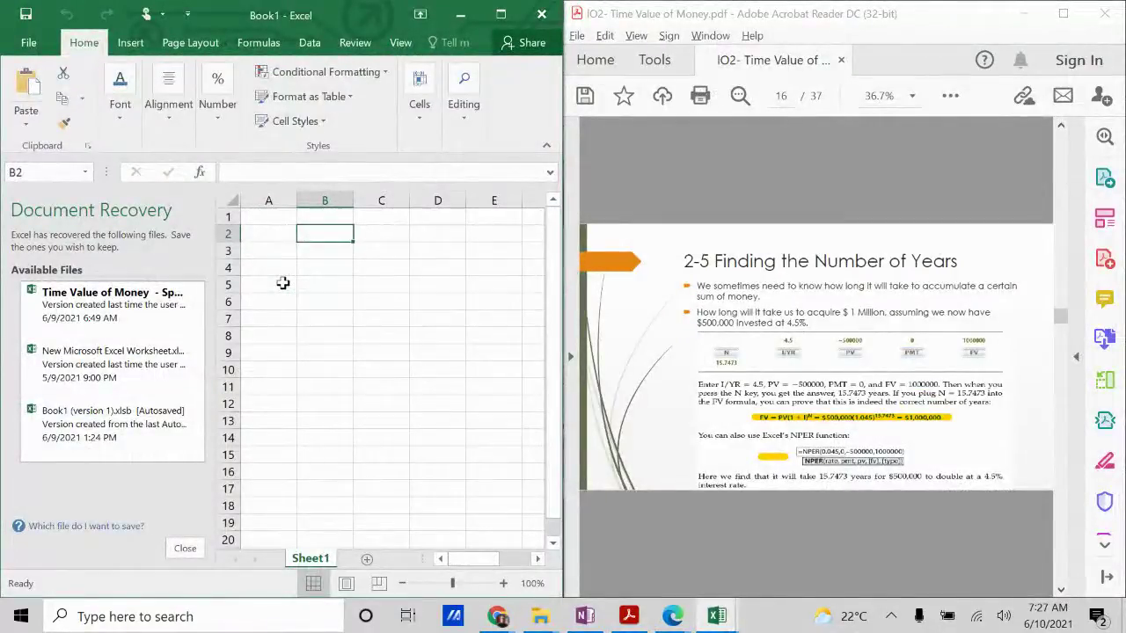
pyautogui.write('PV')
pyautogui.press('Tab')
pyautogui.write('-')
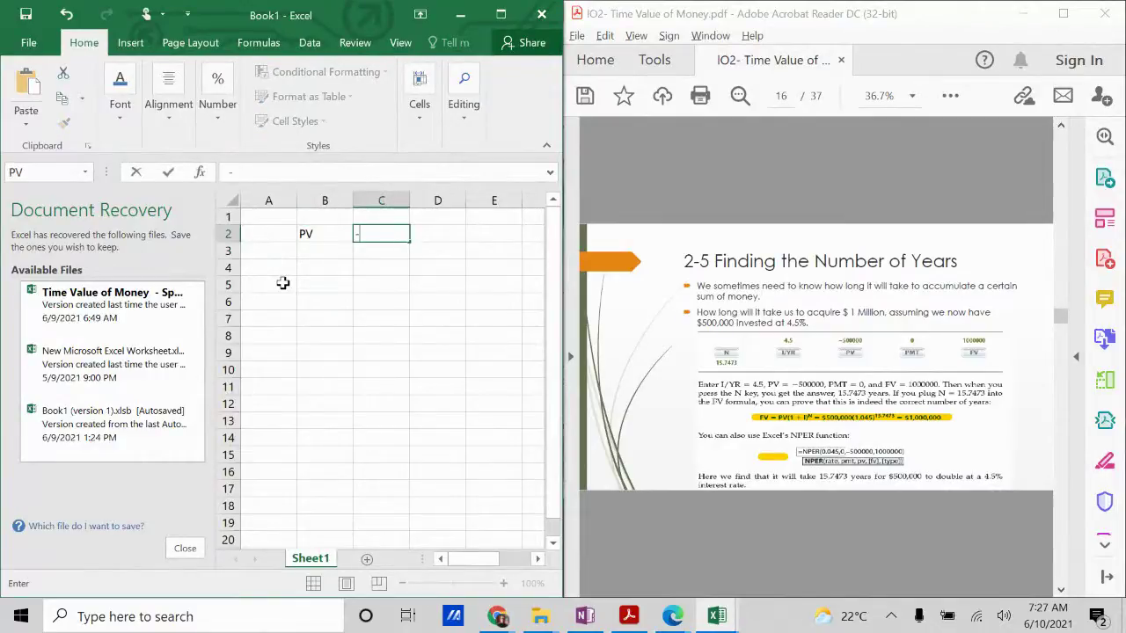
pyautogui.write('500000')
pyautogui.press('Return')
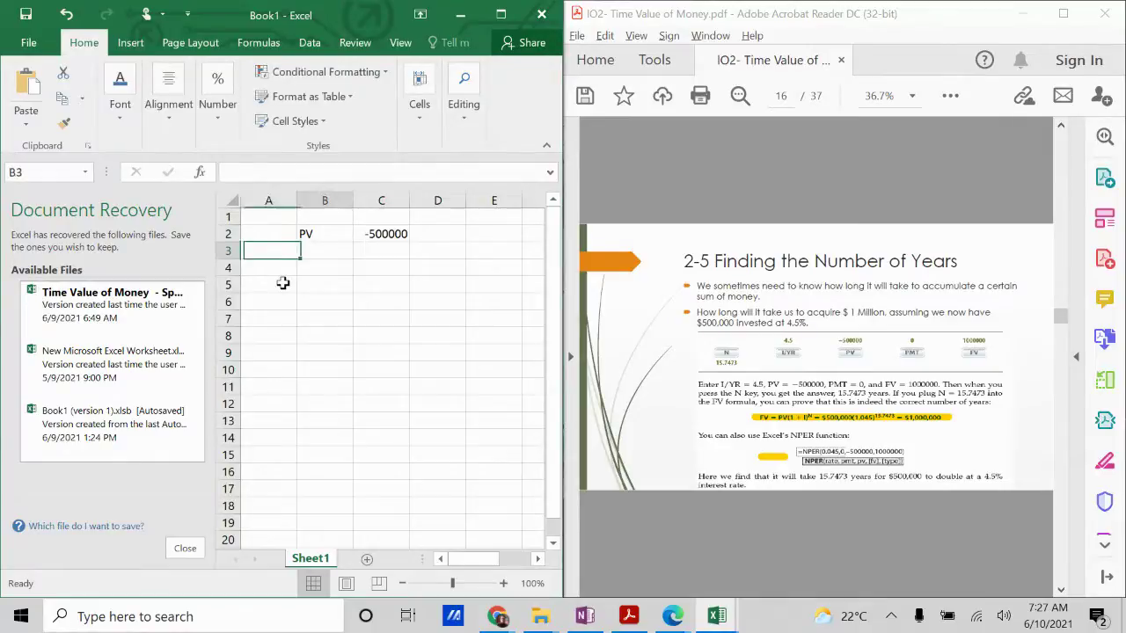
# Enter the label Fv in cell B3 and the value 1000000 in C3.
pyautogui.write('Fv')
pyautogui.press('Return')
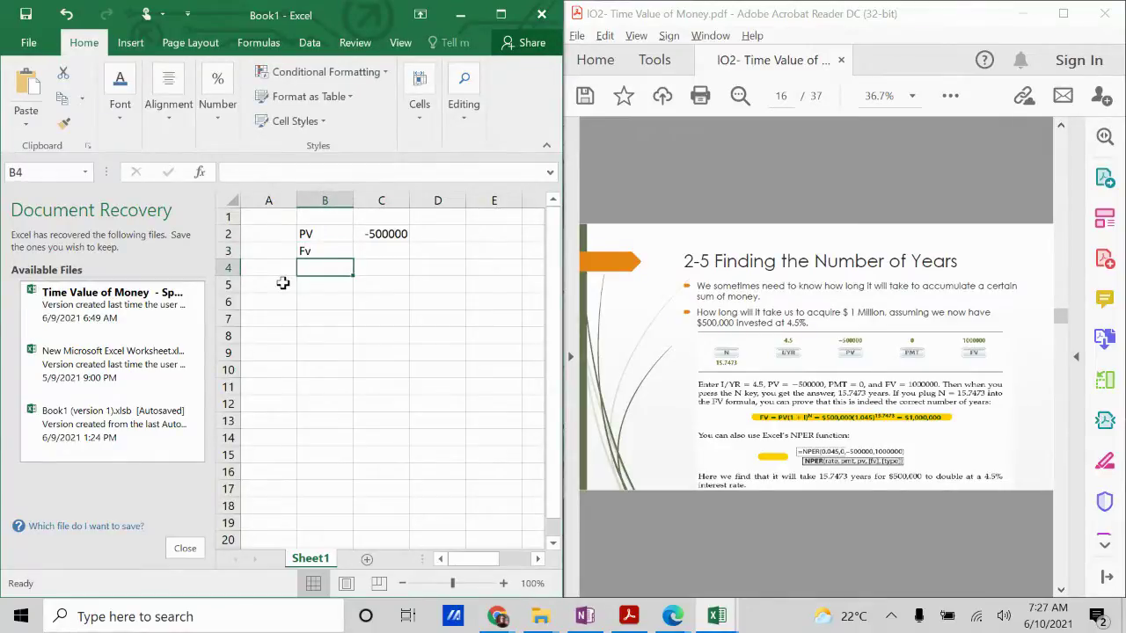
pyautogui.press('Up')
pyautogui.press('Right')
pyautogui.write('1000000')
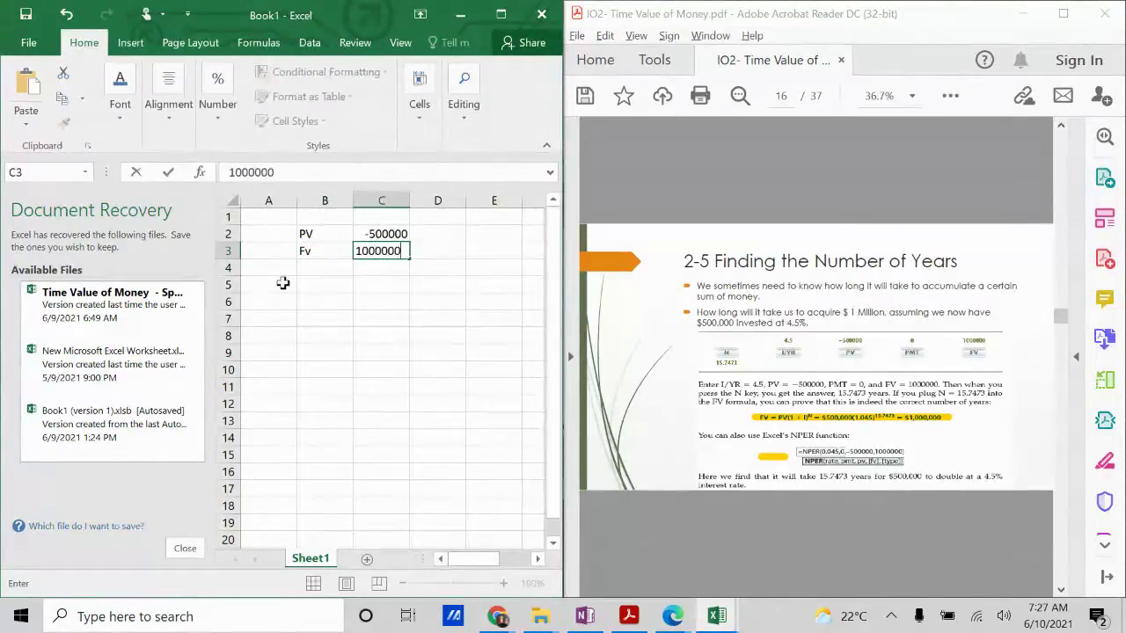
pyautogui.press('Return')
# Enter the label Rate in cell B4 and the value 4.5 in C4.
pyautogui.press('Left')
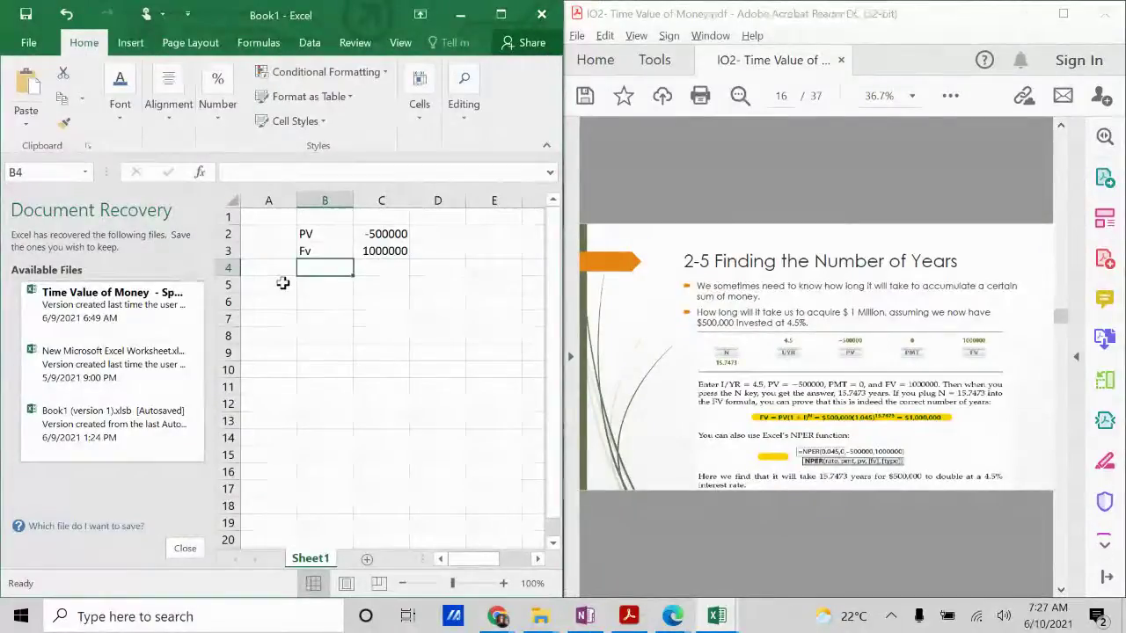
pyautogui.write('Rate')
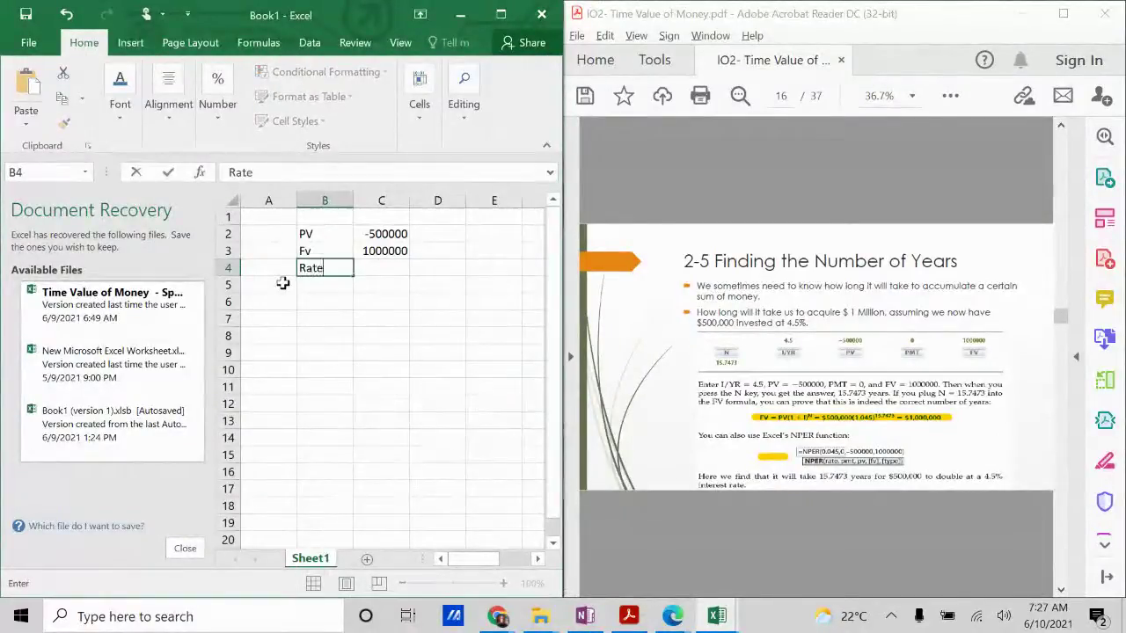
pyautogui.press('BackSpace')
pyautogui.press('BackSpace')
pyautogui.press('BackSpace')
pyautogui.write('ate')
pyautogui.press('Tab')
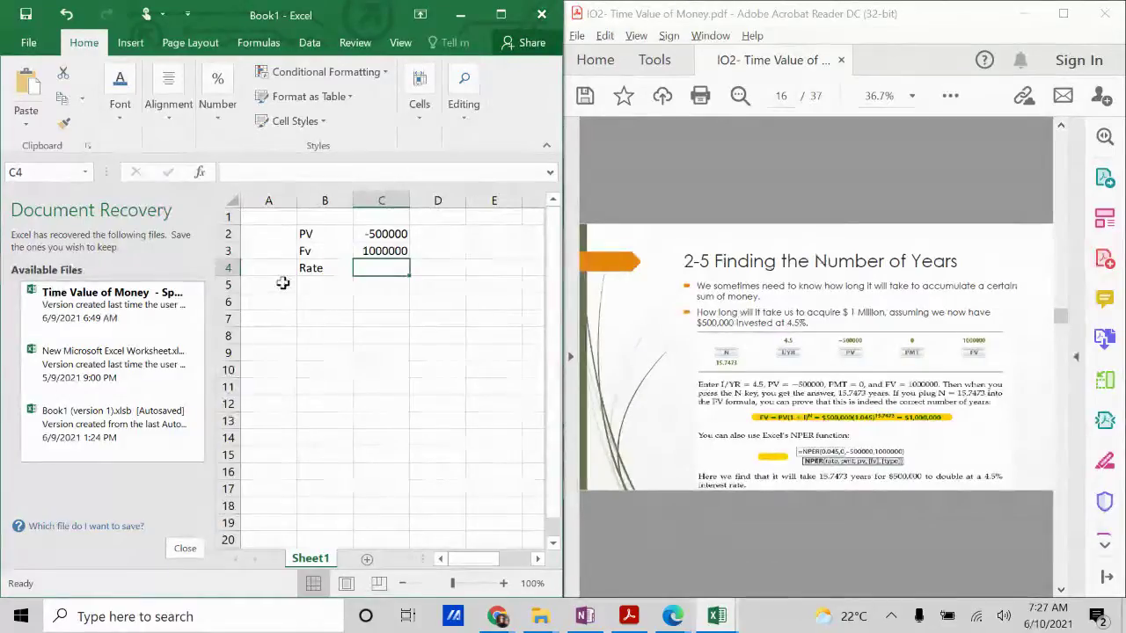
pyautogui.write('4.5')
pyautogui.hotkey('ctrl', 'Return')
pyautogui.press('Down')
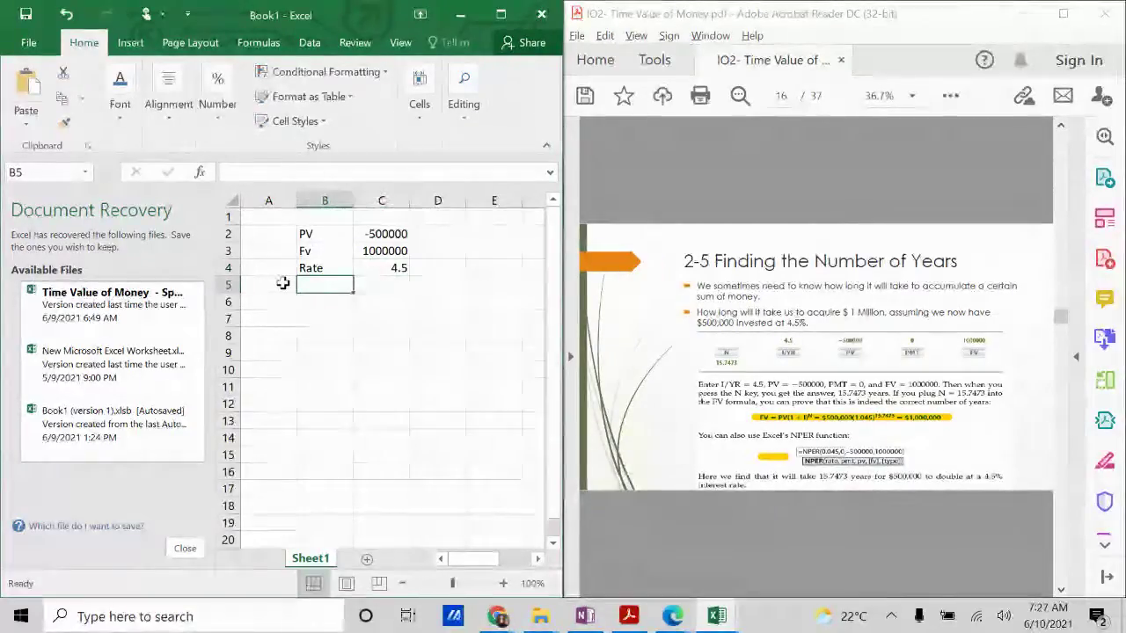
# Correct the Rate value in cell C4 to 0.045.
pyautogui.press('Up')
pyautogui.press('Right')
pyautogui.press('Left')
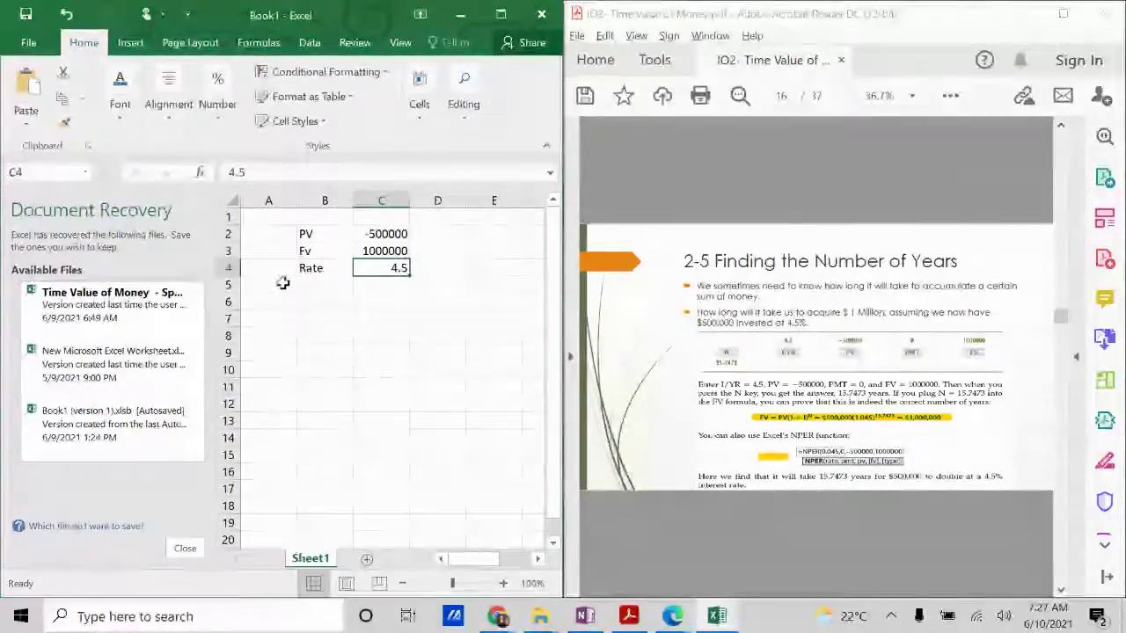
pyautogui.write('.045')
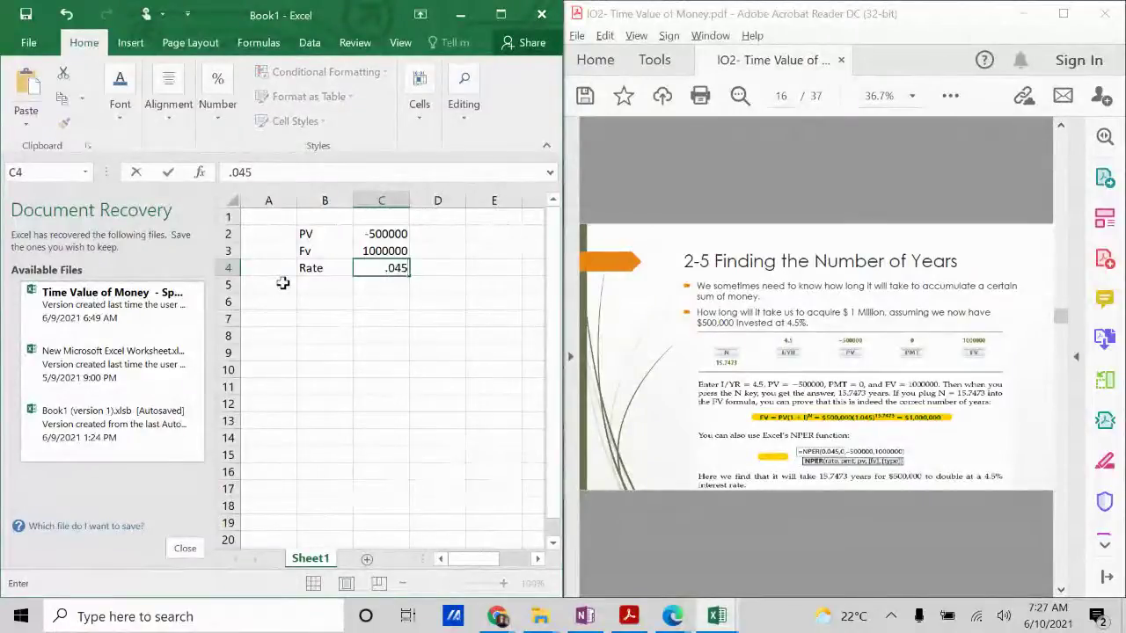
pyautogui.press('Return')
# Enter the label N in cell B5, the label PMT in B6 and the value 0 in C6.
pyautogui.press('Left')
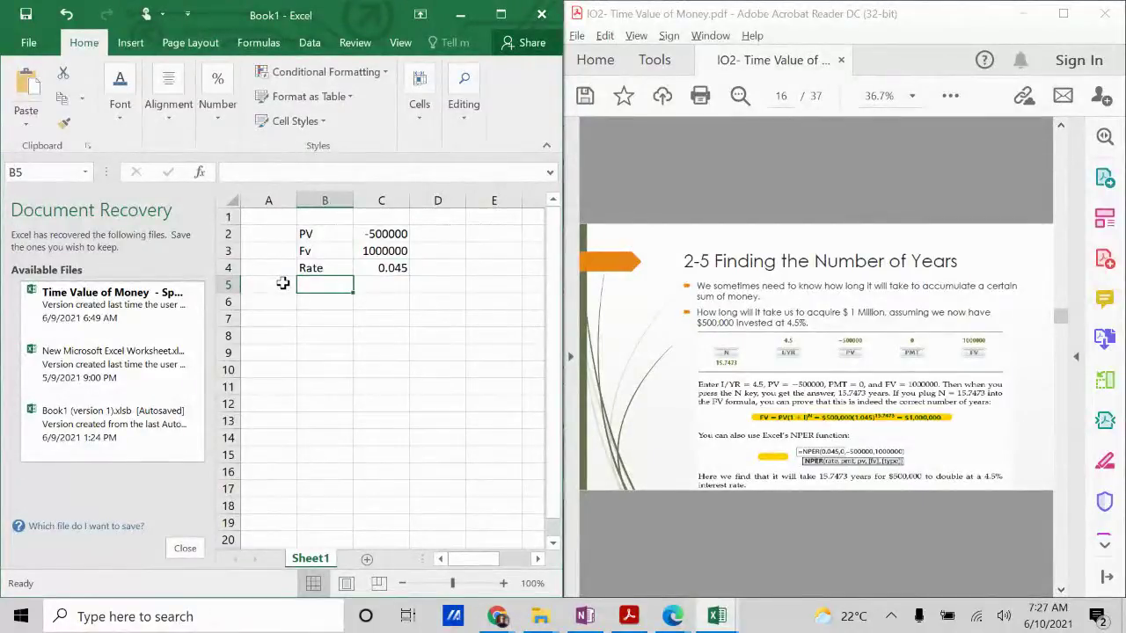
pyautogui.write('N')
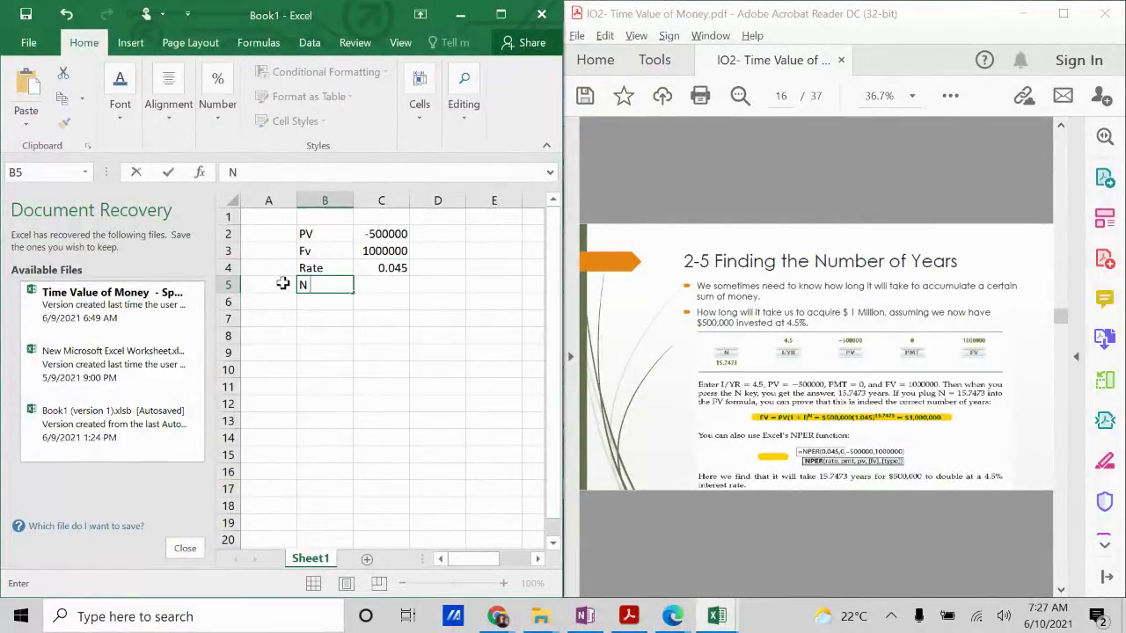
pyautogui.press('Return')
pyautogui.write('PTM')
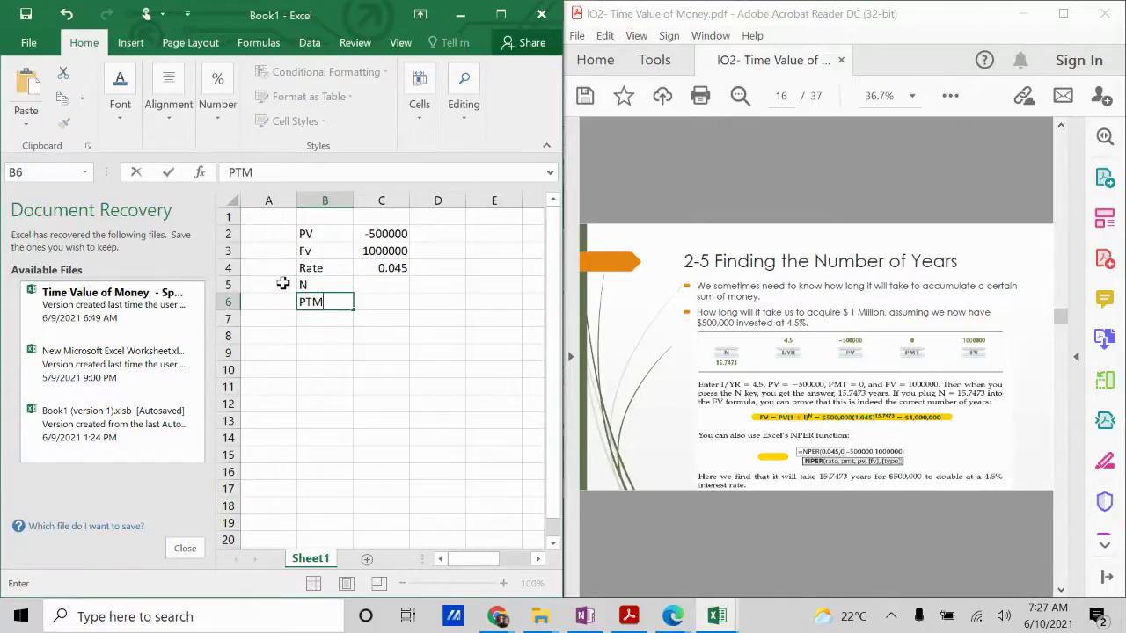
pyautogui.press('BackSpace')
pyautogui.press('BackSpace')
pyautogui.write('MT')
pyautogui.press('Tab')
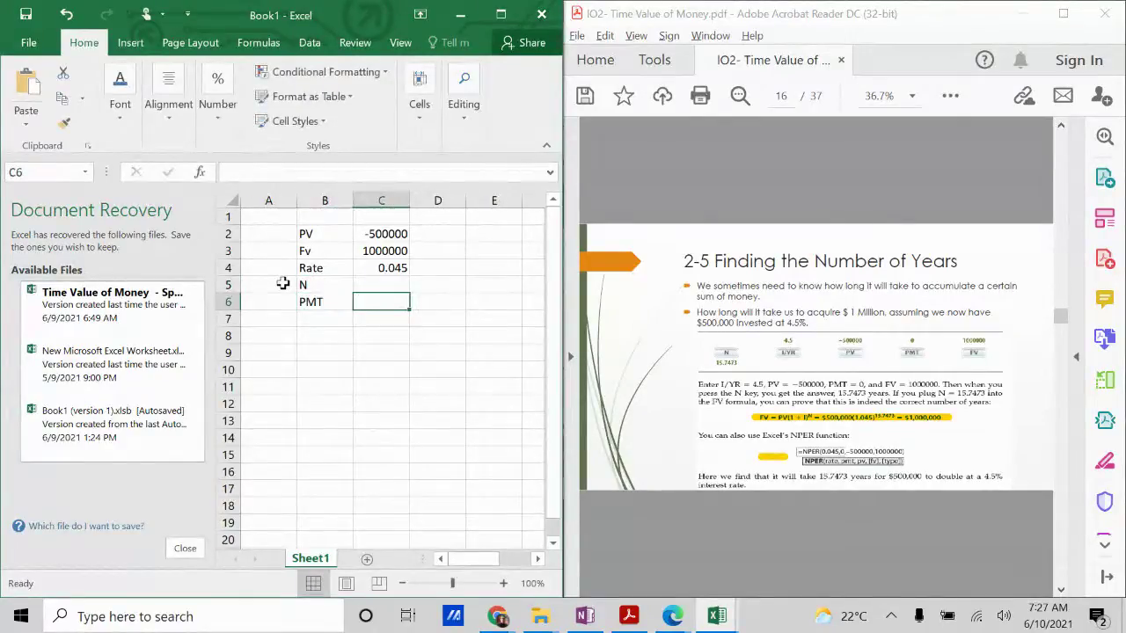
pyautogui.write('0')
pyautogui.press('Return')
# Calculate the number of years in cell C5 with the formula =NPER(C4,C6,C2,C3).
pyautogui.press('Up')
pyautogui.press('Up')
pyautogui.write('=nper')
pyautogui.press('Tab')
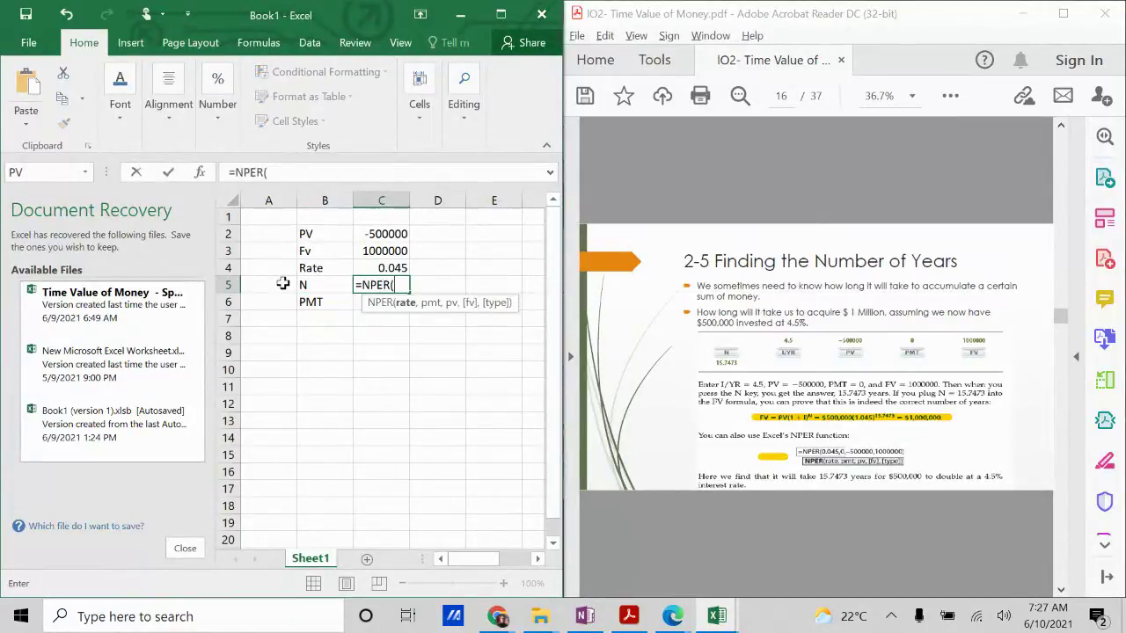
pyautogui.press('Up')
pyautogui.write(',')
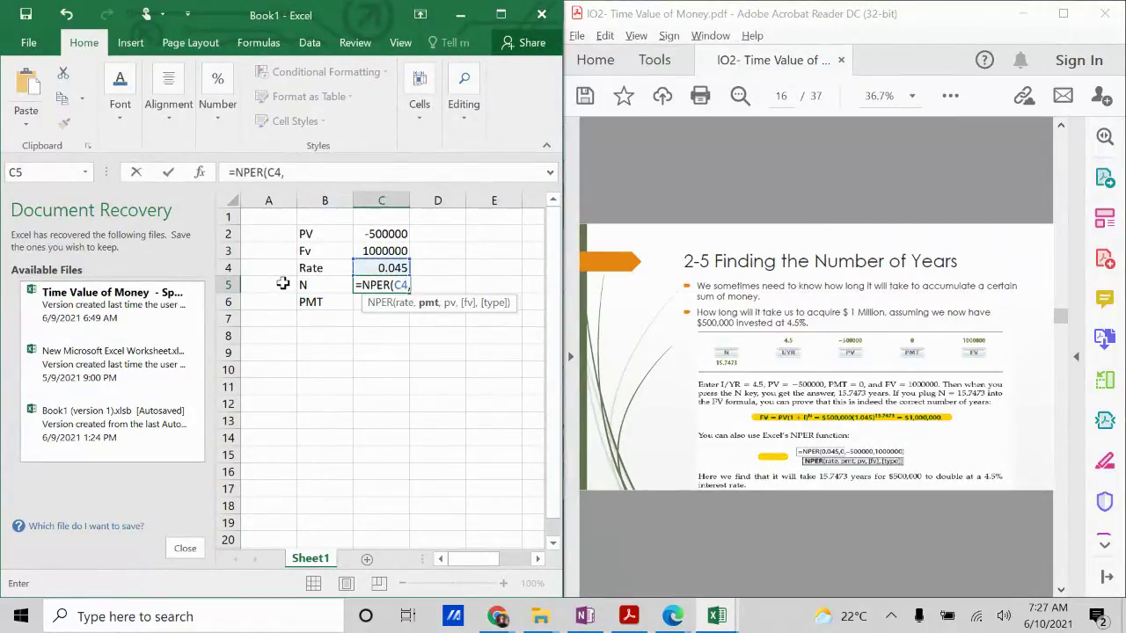
pyautogui.press('Down')
pyautogui.write(',')
pyautogui.press('Up')
pyautogui.press('Up')
pyautogui.press('Up')
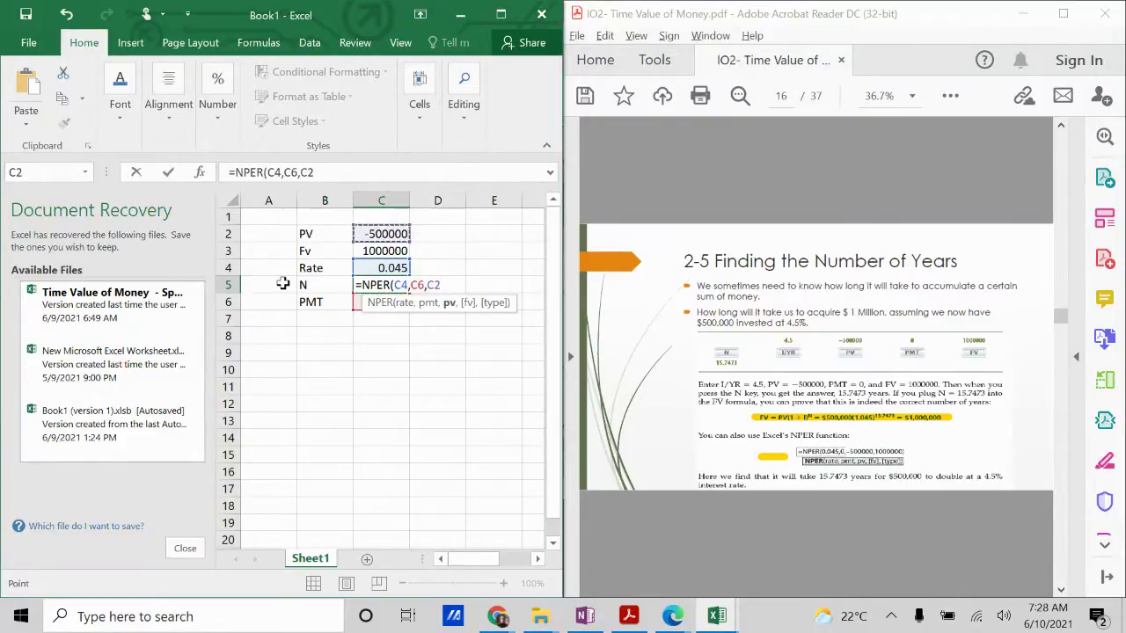
pyautogui.write(',')
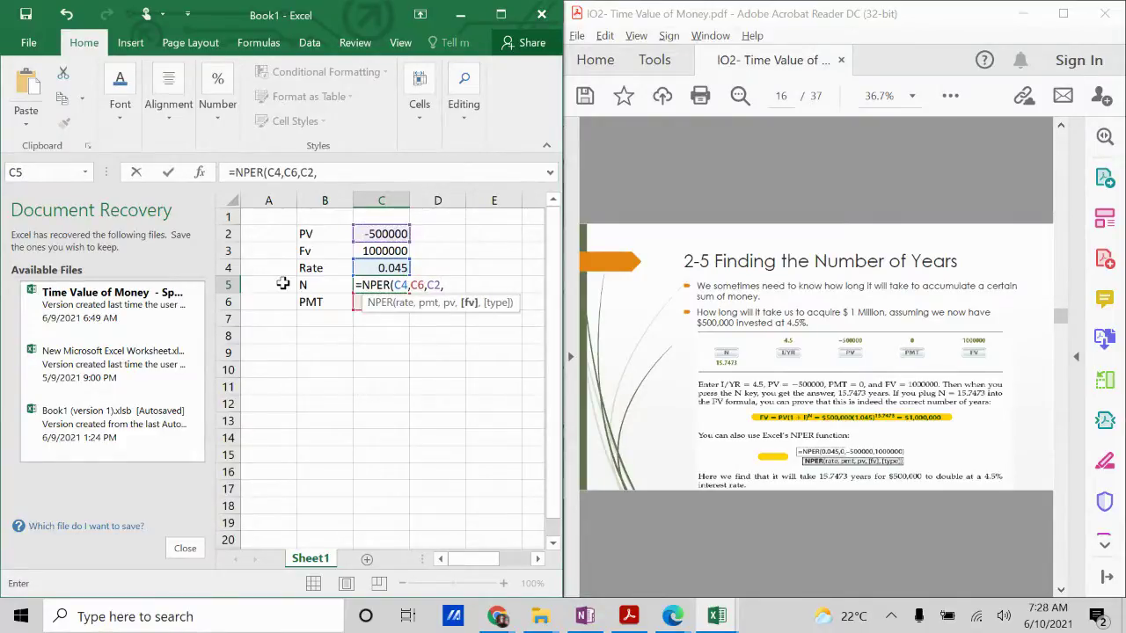
pyautogui.press('Up')
pyautogui.press('Up')
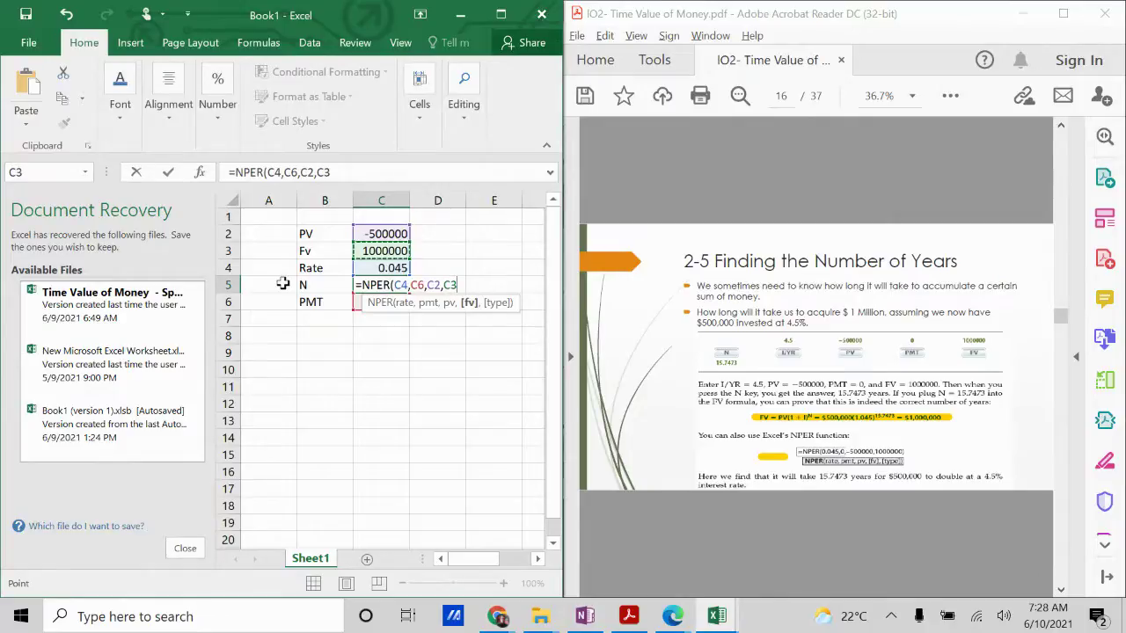
pyautogui.hotkey('ctrl', 'Return')
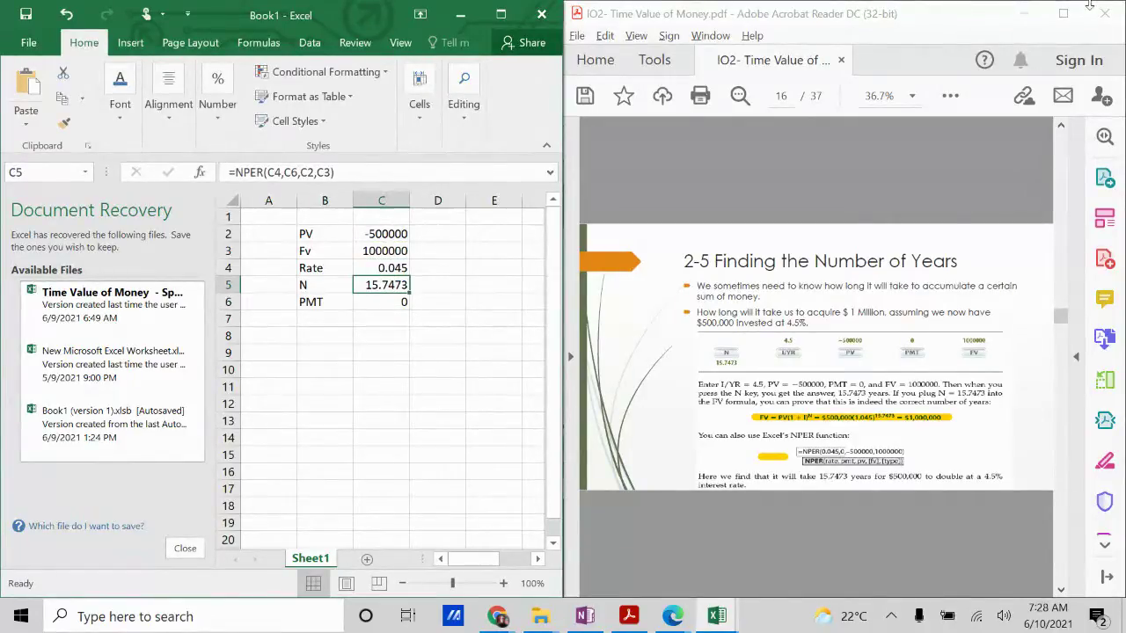
# Maximize the Time Value of Money PDF, and switch to File Explorer showing the Documents folder.
pyautogui.click(1062, 14)
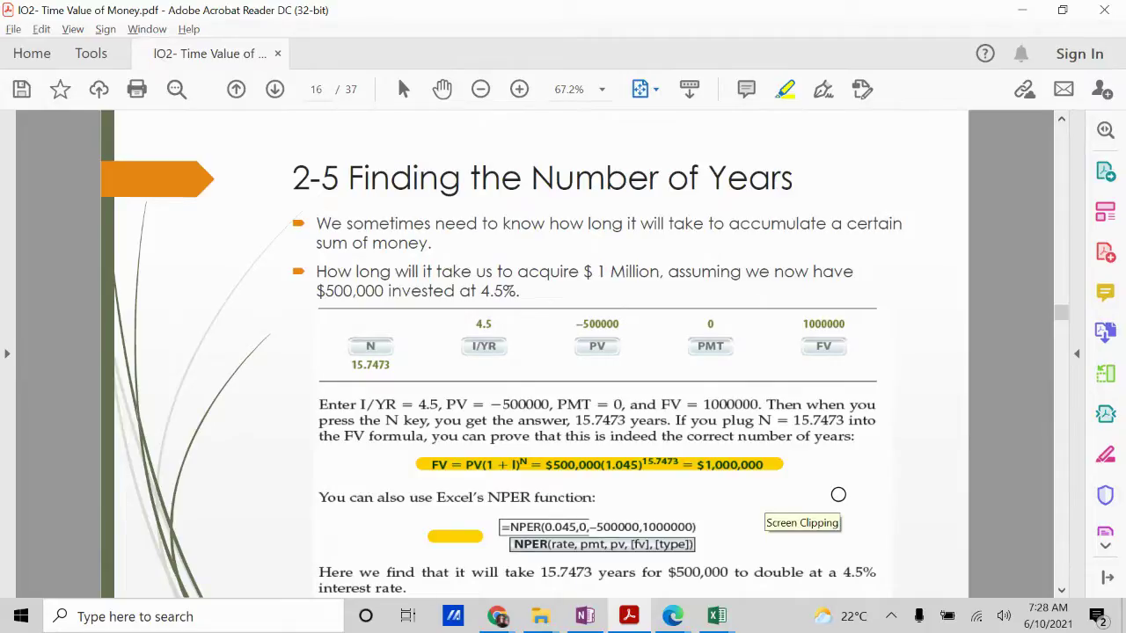
pyautogui.hotkey('alt', 'Tab')
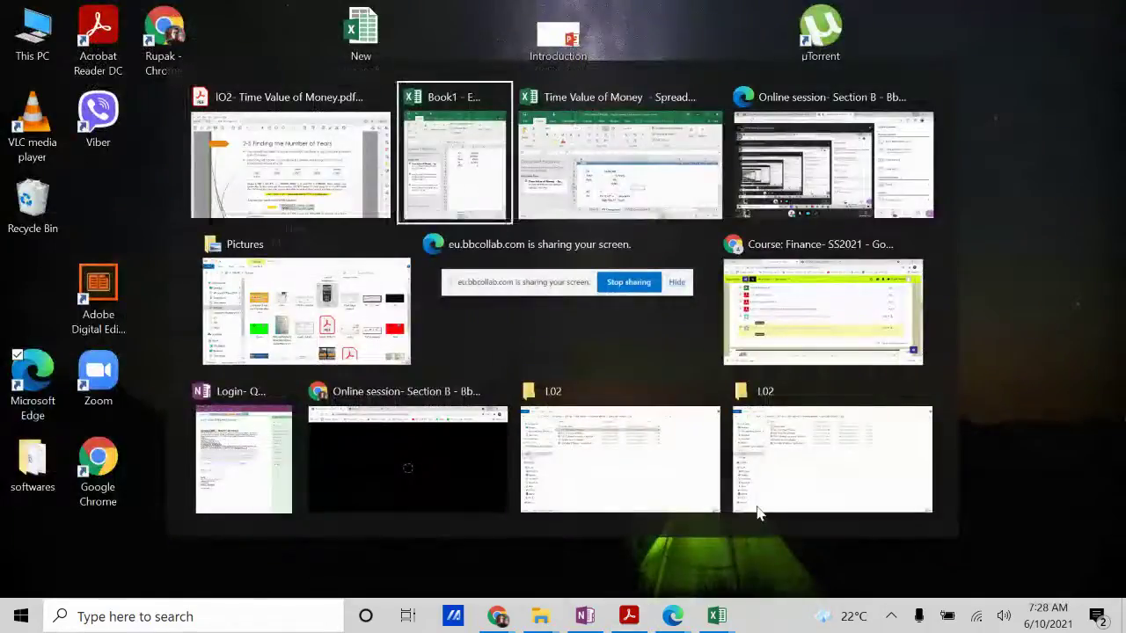
pyautogui.press('Down')
pyautogui.press('Down')
pyautogui.press('Up')
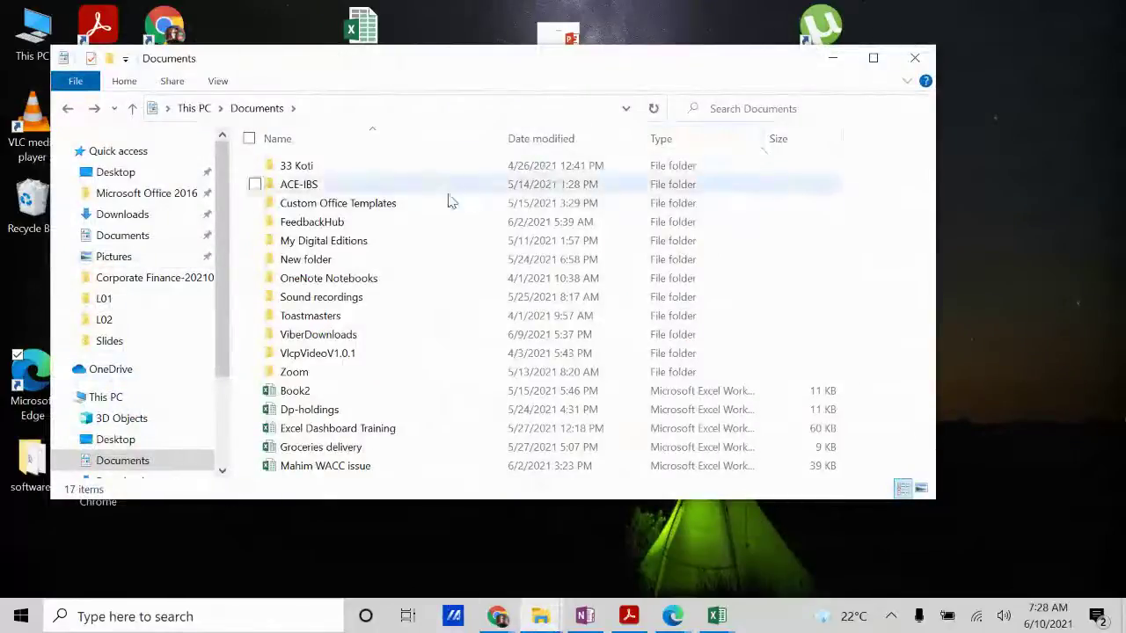
# Open the Annuity table PDF from the L02 folder under ACE-IBS, BBA- 4th Sem, Reference Material, Spring 2021 session.
pyautogui.doubleClick(372, 185)
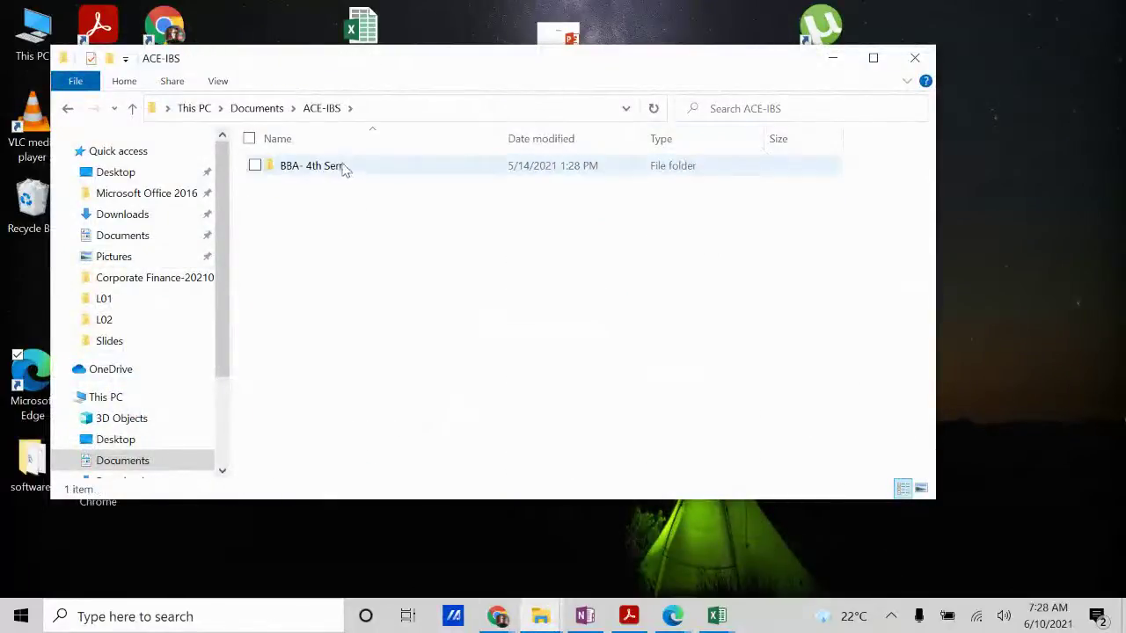
pyautogui.doubleClick(345, 170)
pyautogui.doubleClick(326, 168)
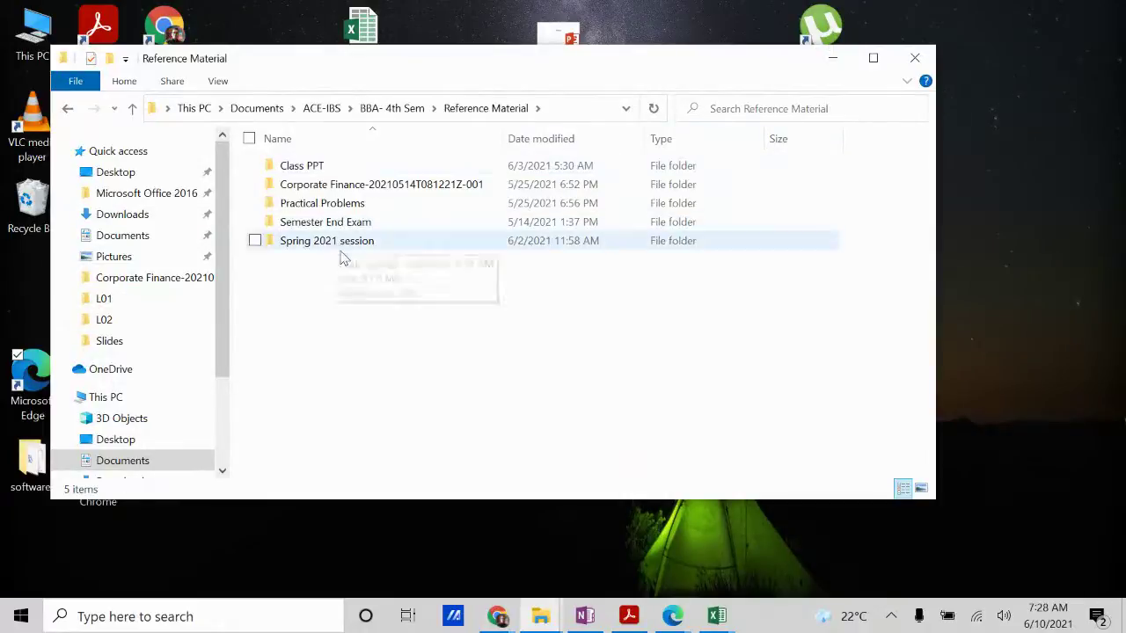
pyautogui.doubleClick(344, 242)
pyautogui.doubleClick(297, 187)
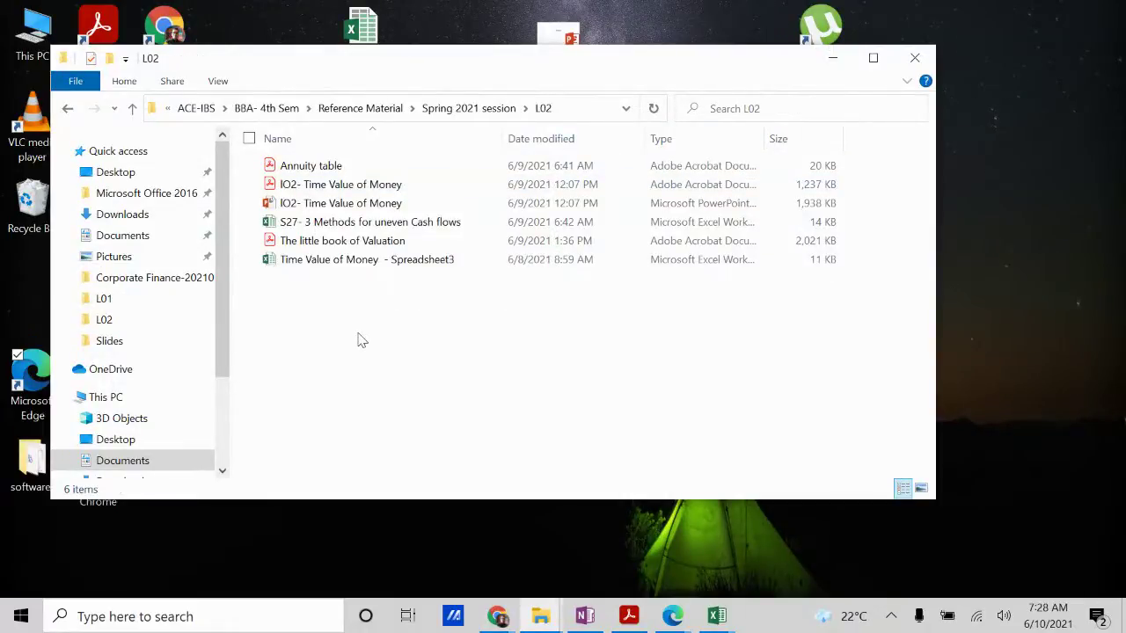
pyautogui.doubleClick(274, 166)
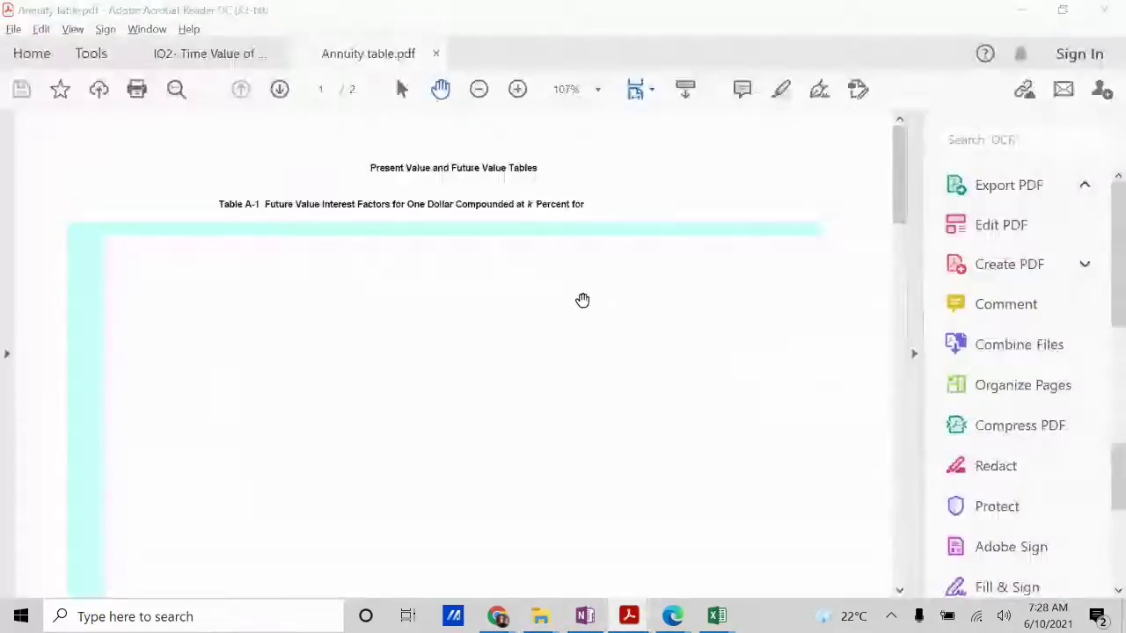
# Examine the future value interest factors by period and interest rate in Table A-1 at 150% zoom.
pyautogui.click(709, 489)
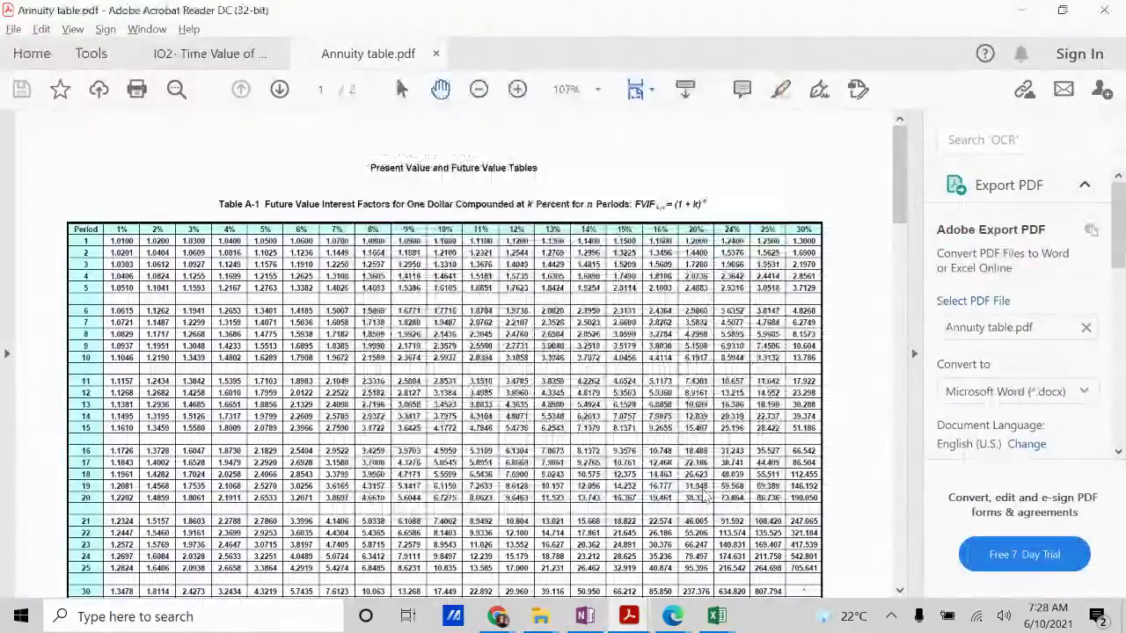
pyautogui.scroll(1, 265, 289)
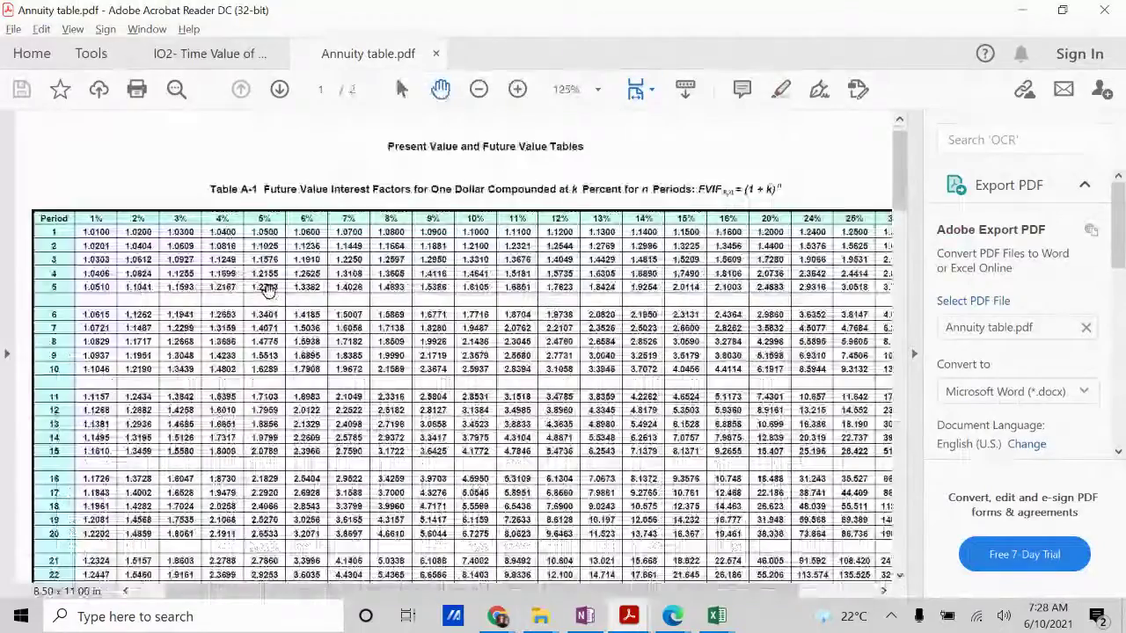
pyautogui.scroll(-1, 266, 289)
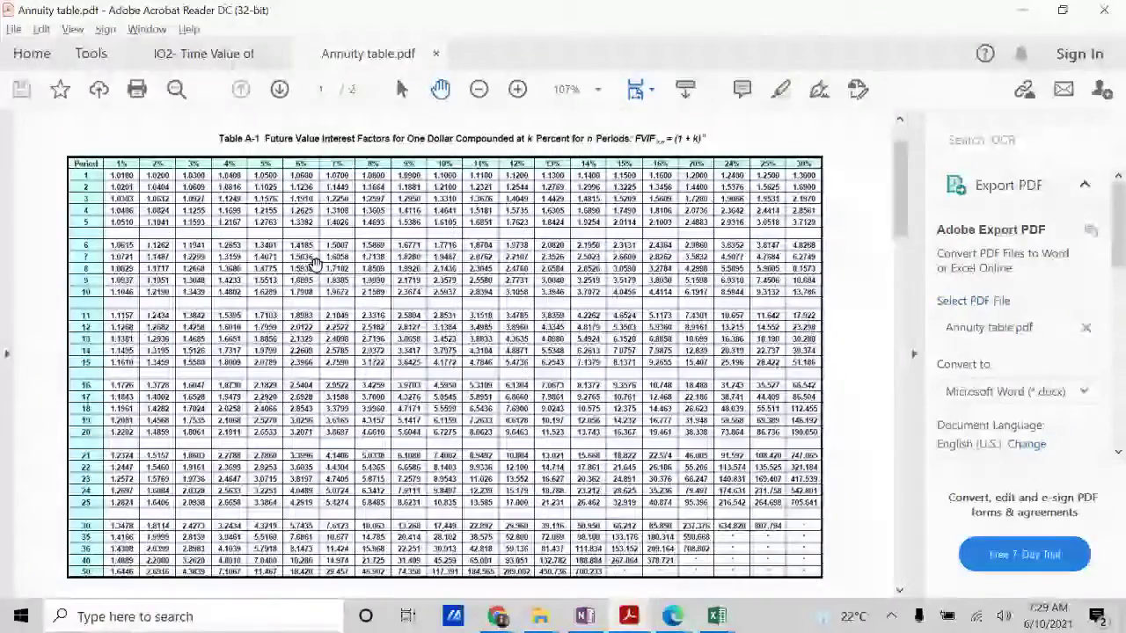
pyautogui.scroll(2, 315, 264)
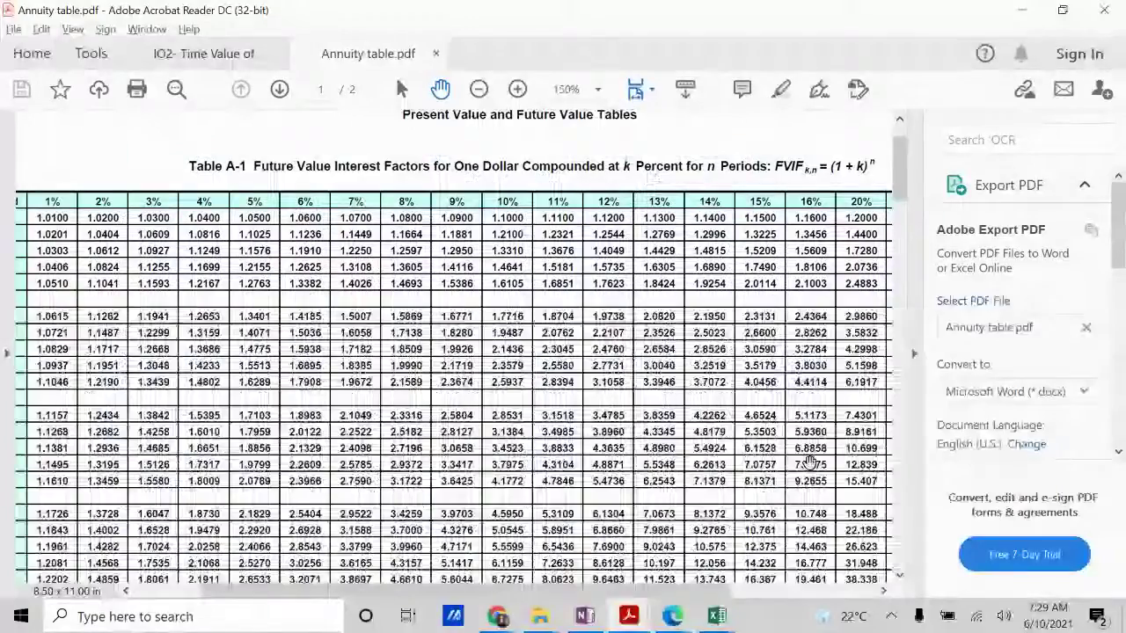
pyautogui.hscroll(-1, 685, 389)
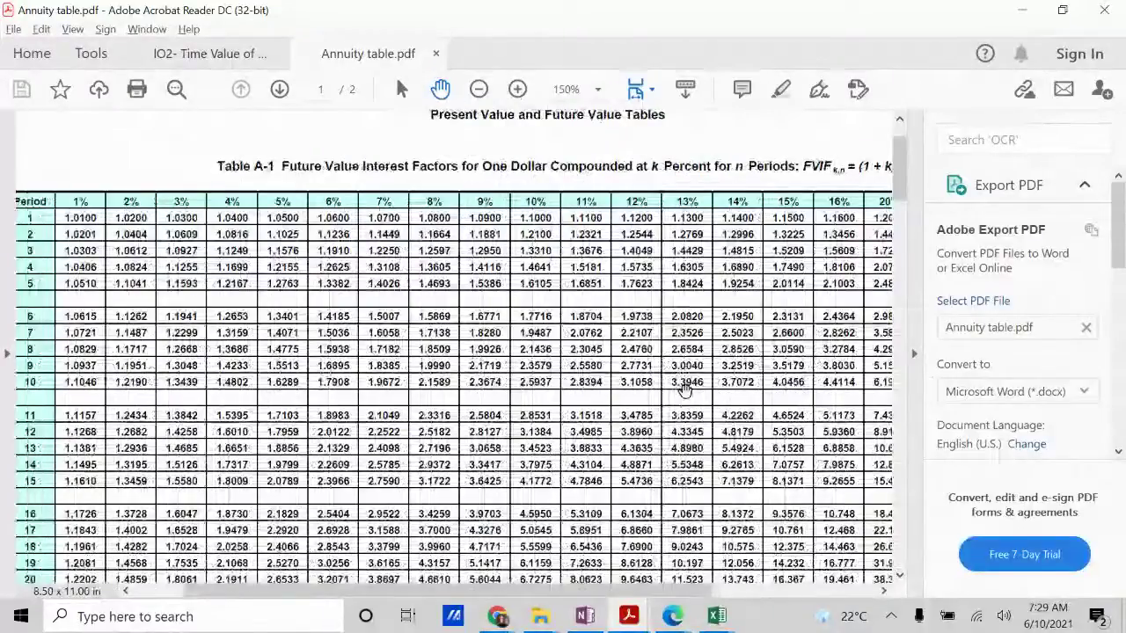
pyautogui.hscroll(-2, 685, 390)
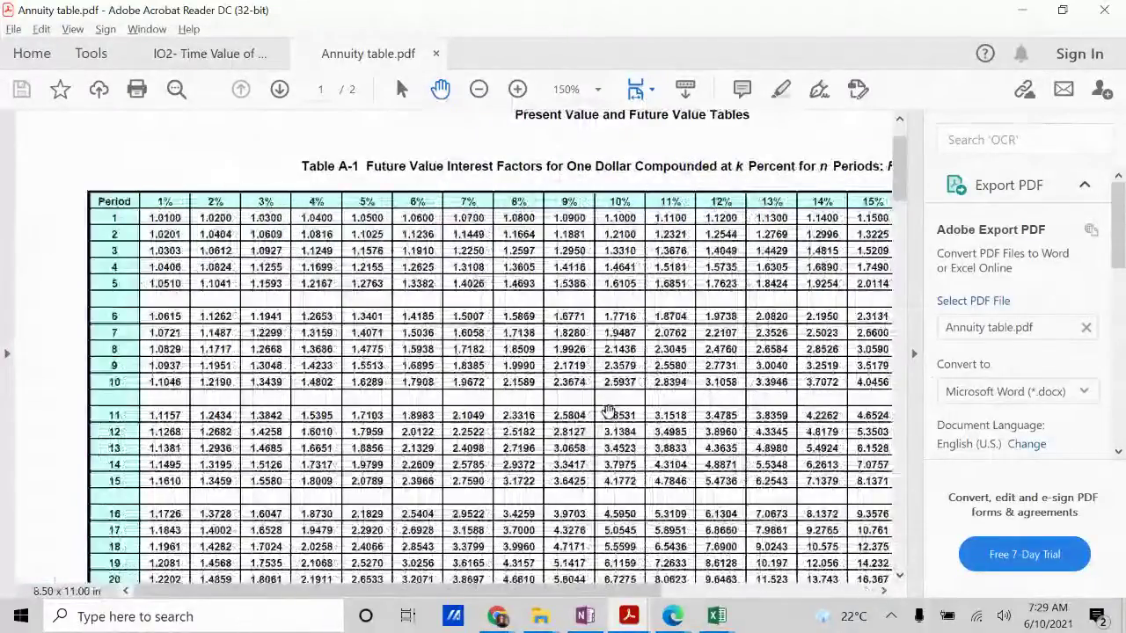
pyautogui.scroll(2, 608, 411)
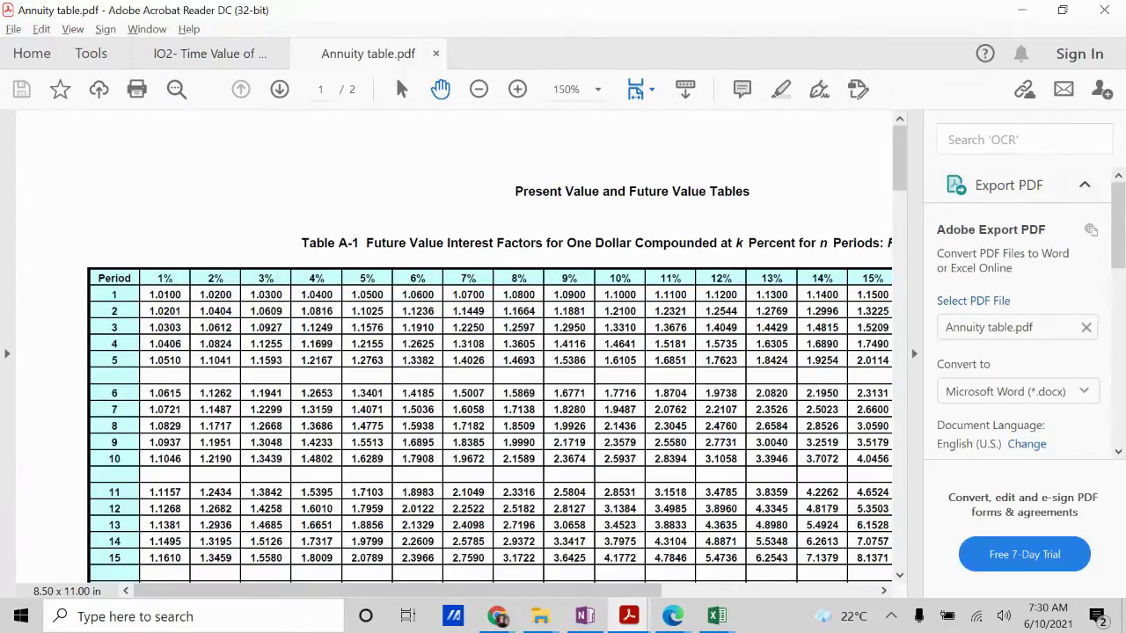
pyautogui.click(781, 89)
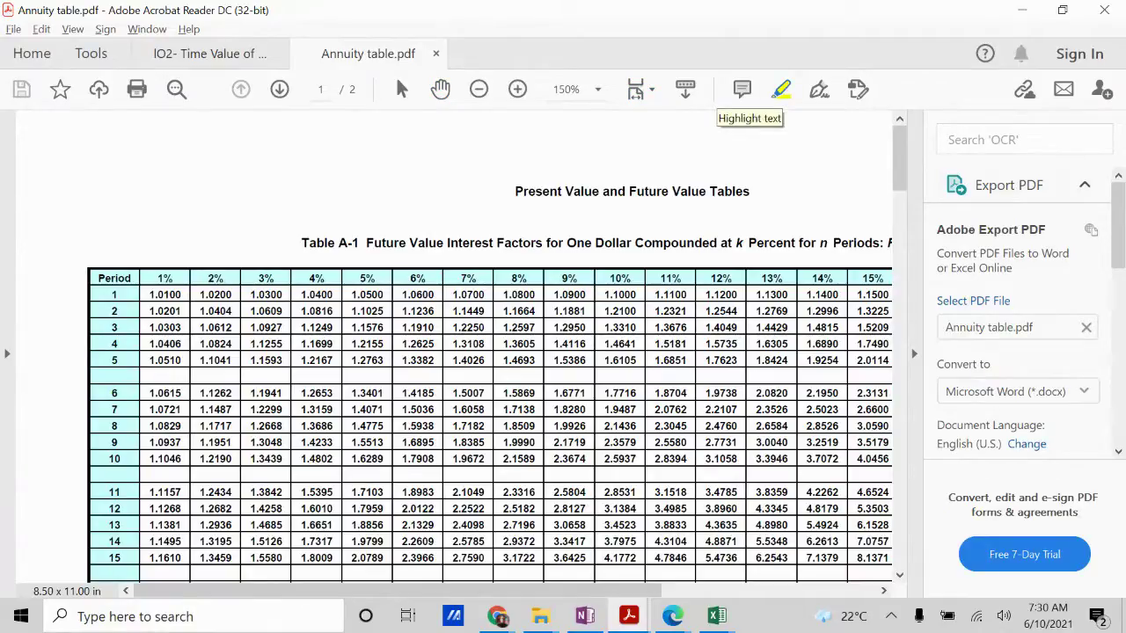
pyautogui.moveTo(512, 242); pyautogui.dragTo(709, 191)
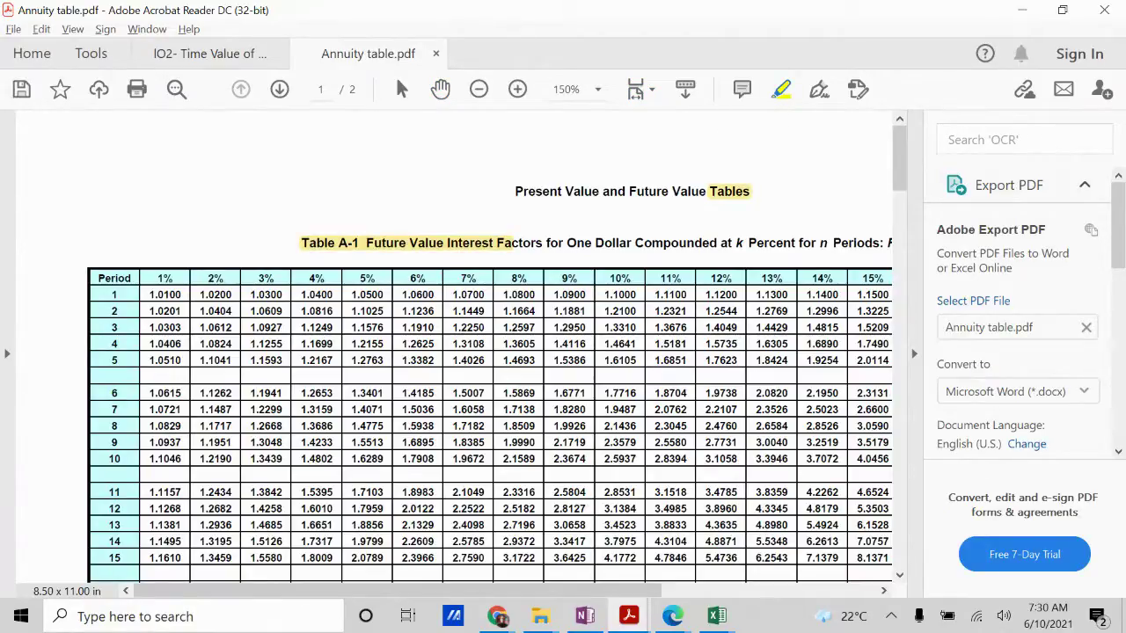
pyautogui.hotkey('ctrl', 'z')
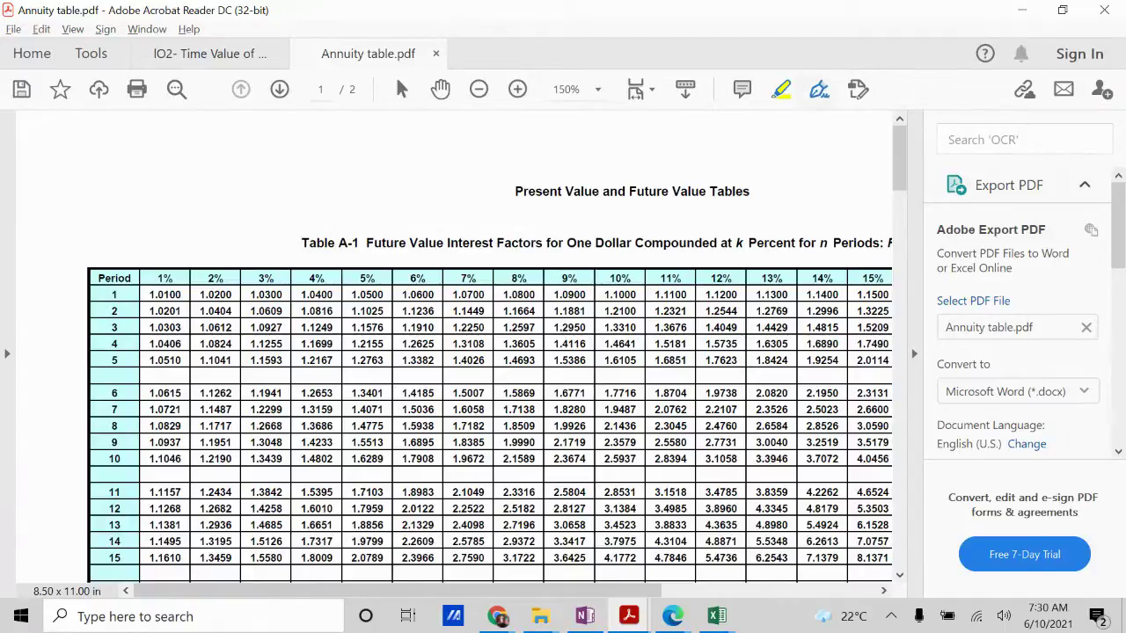
pyautogui.click(818, 88)
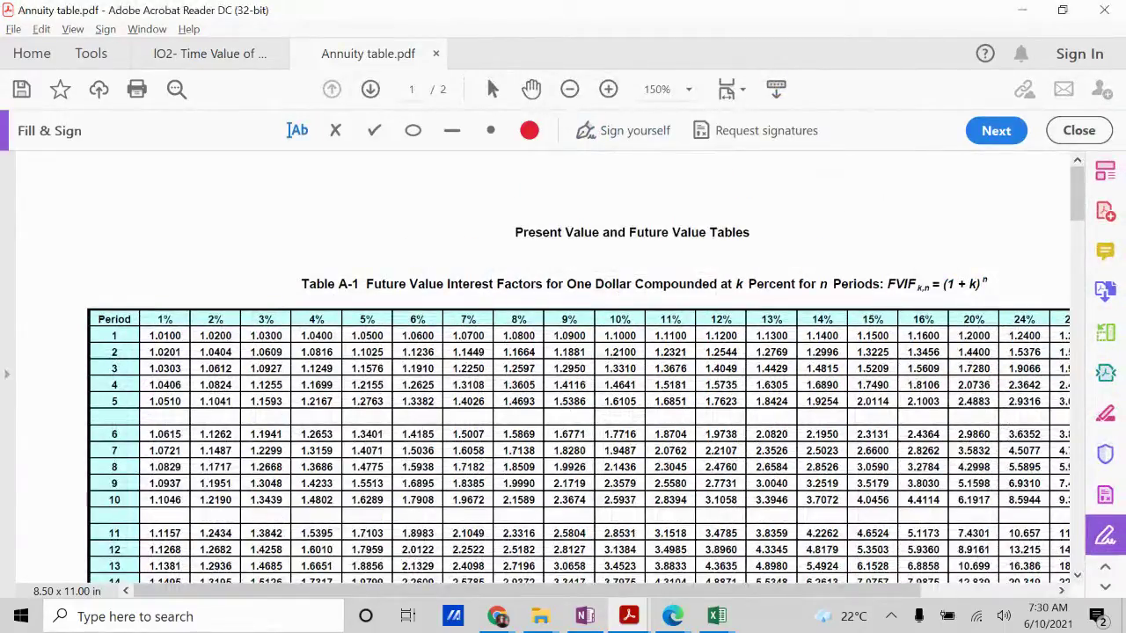
pyautogui.click(1078, 130)
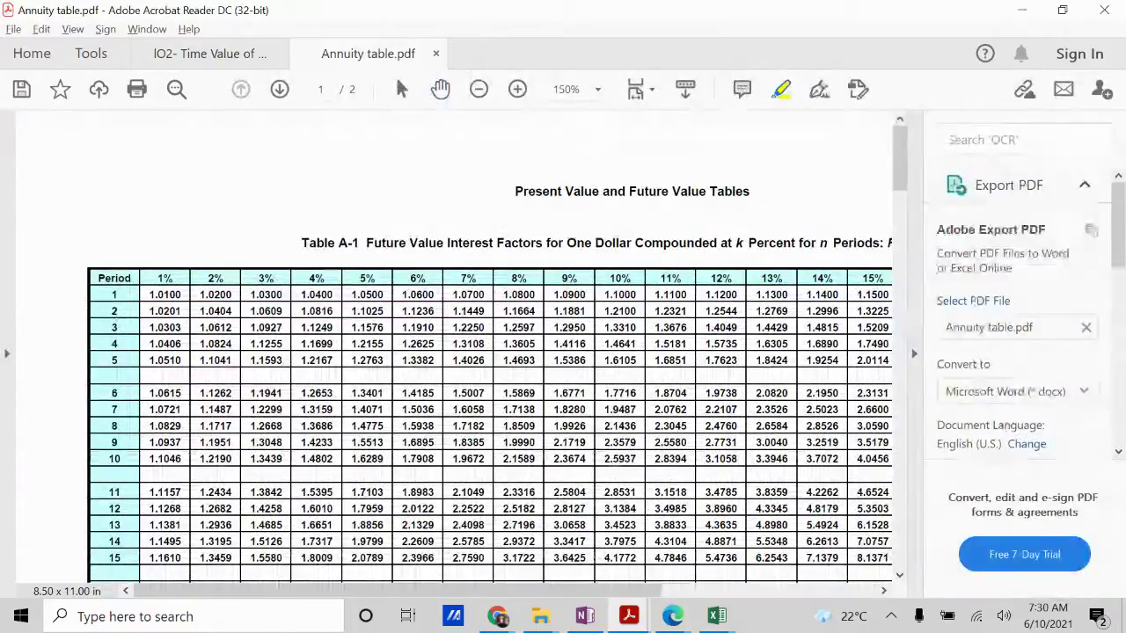
# Highlight the heading "Present Value and Future Value Tables" and, in the caption, "Table A-1" and "Future Value Interest Factors for One Dollar Compounded".
pyautogui.moveTo(515, 190); pyautogui.dragTo(749, 191)
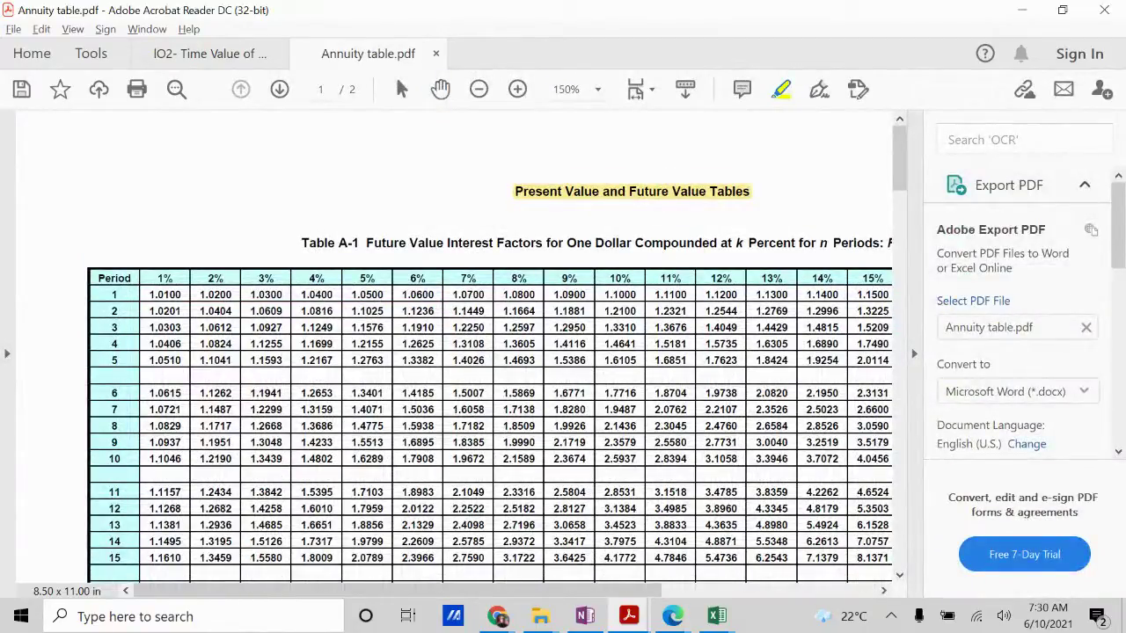
pyautogui.moveTo(302, 243); pyautogui.dragTo(356, 243)
pyautogui.moveTo(366, 242); pyautogui.dragTo(718, 242)
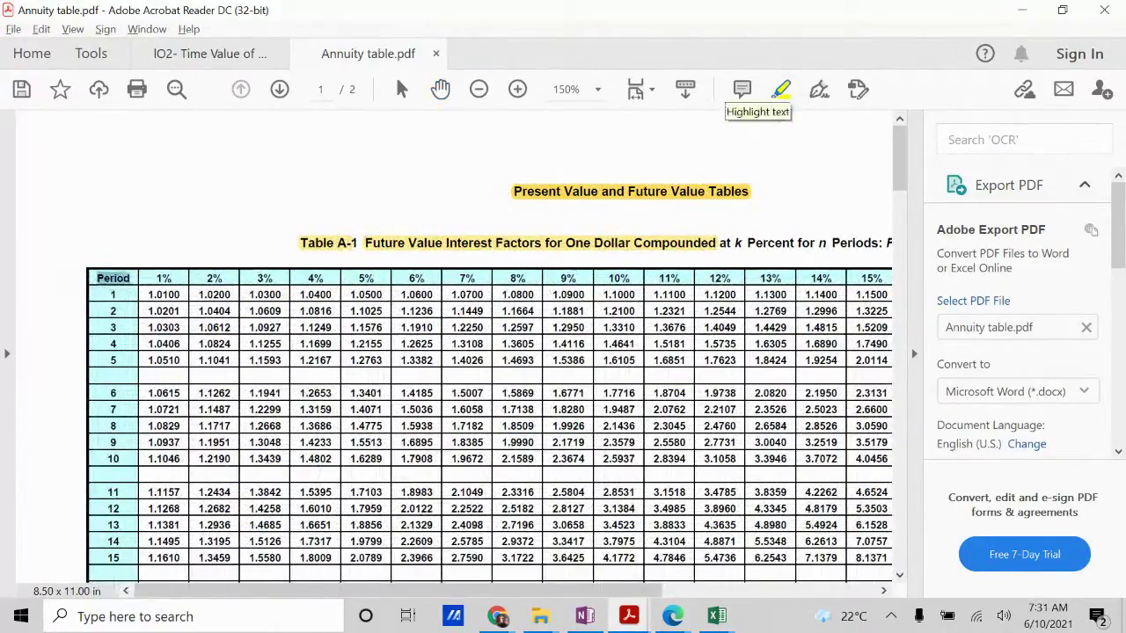
# Highlight the period 1 factor at 1% and the period 5 factors at 12% and 13% in Table A-1, and hide the tools pane.
pyautogui.moveTo(112, 295); pyautogui.dragTo(180, 295)
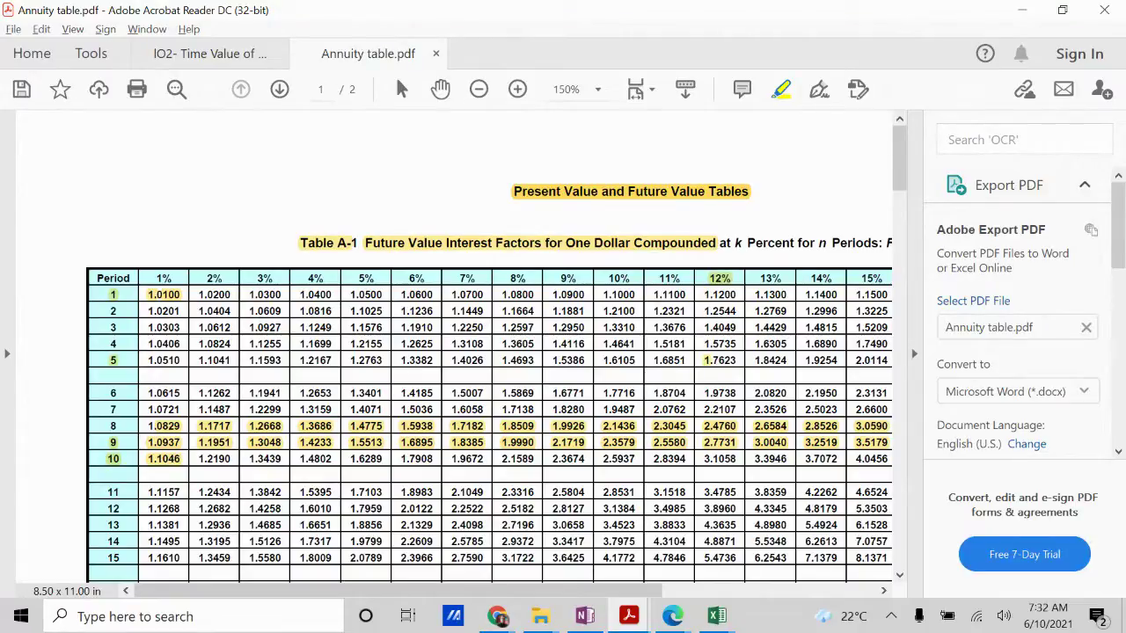
pyautogui.moveTo(705, 359); pyautogui.dragTo(787, 361)
pyautogui.click(739, 331)
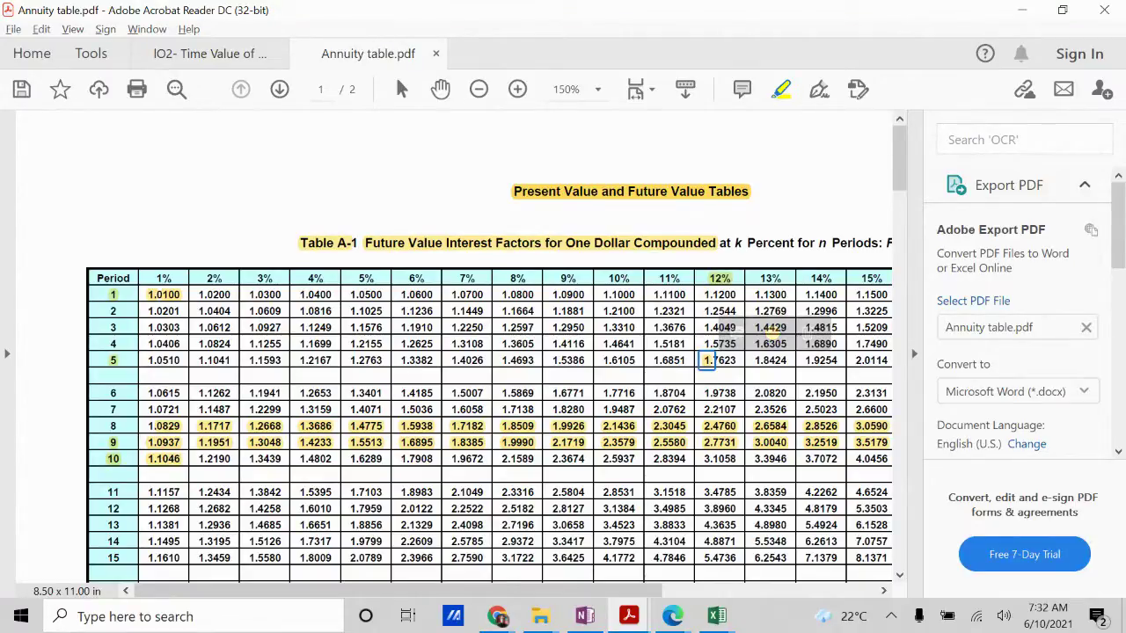
pyautogui.click(721, 359)
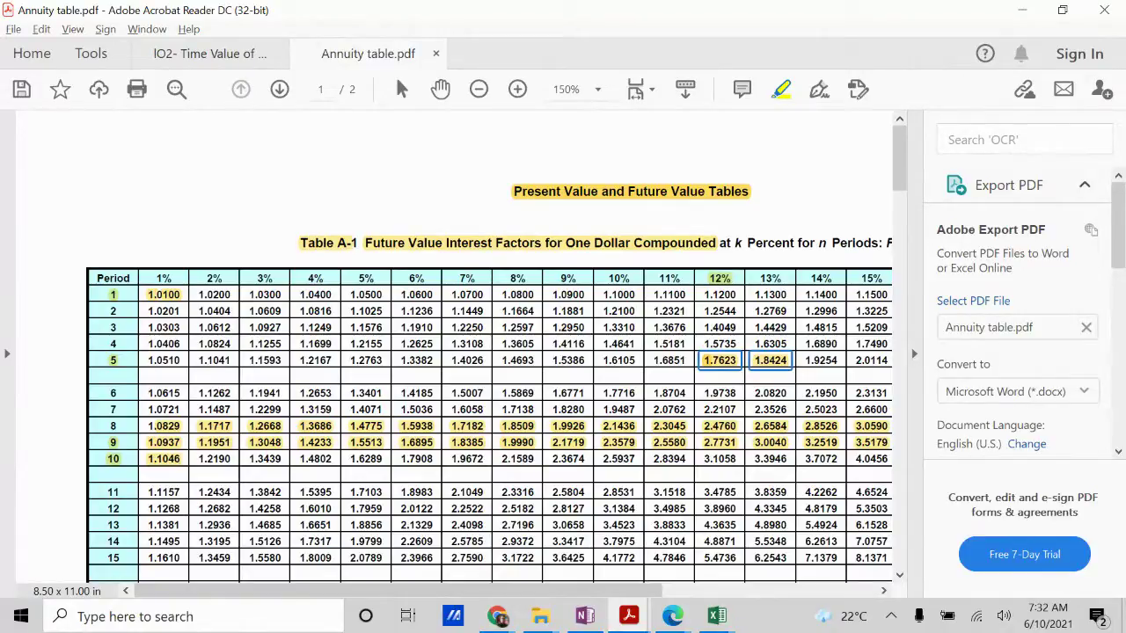
pyautogui.hotkey('shift', 'F4')
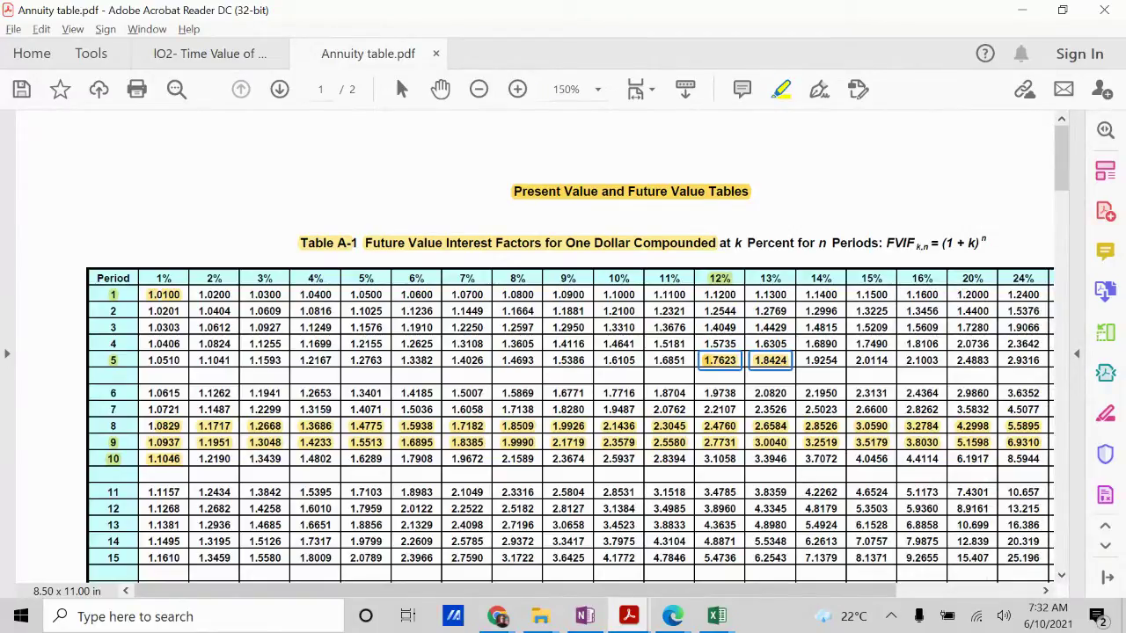
# Examine how the future value interest factors in Table A-1 vary by period and interest rate.
pyautogui.scroll(-4, 563, 352)
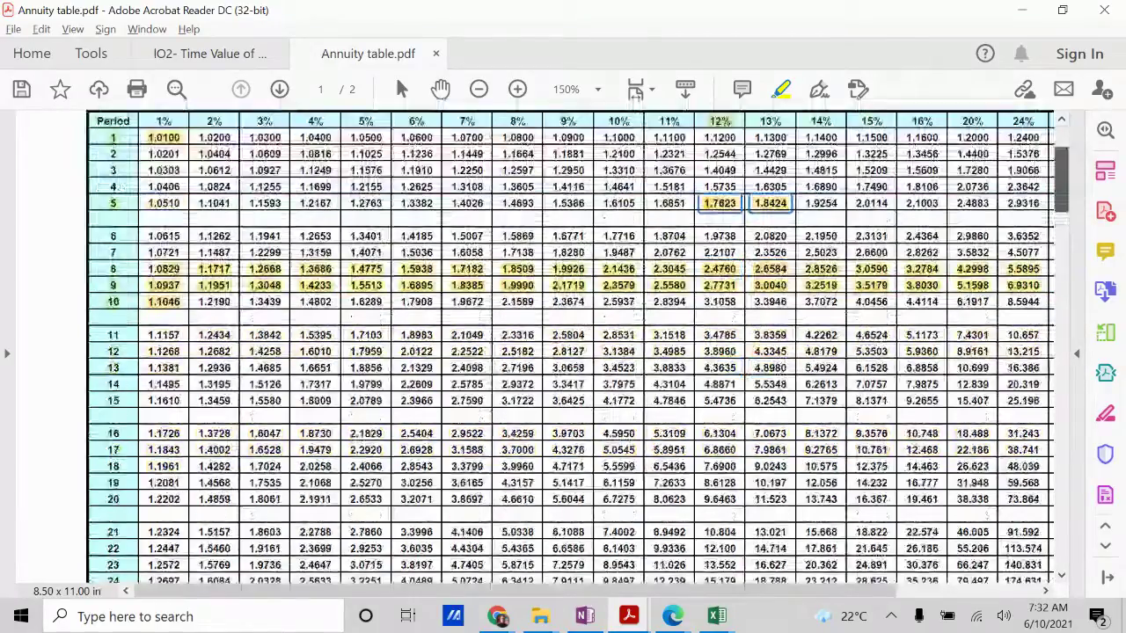
pyautogui.scroll(3, 563, 352)
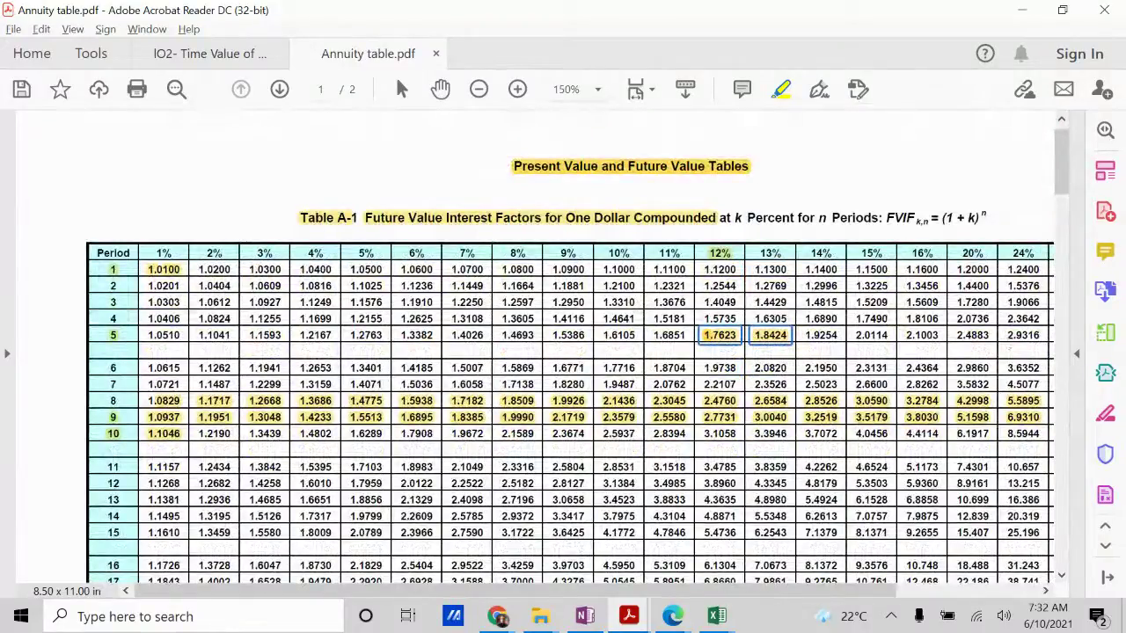
pyautogui.scroll(-3, 563, 351)
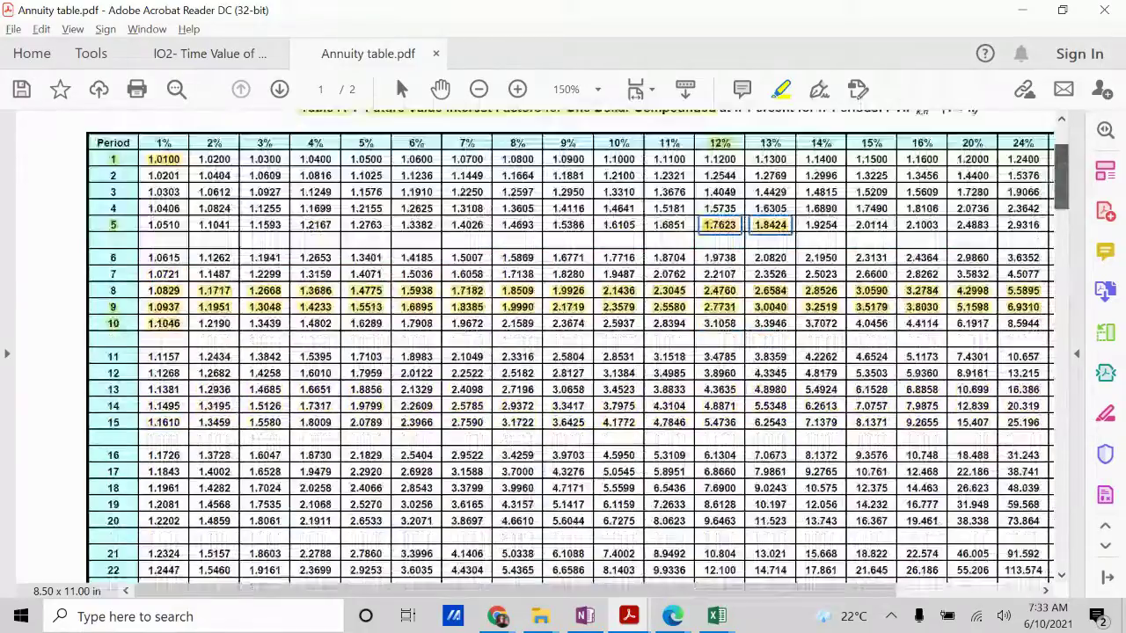
pyautogui.scroll(3, 562, 352)
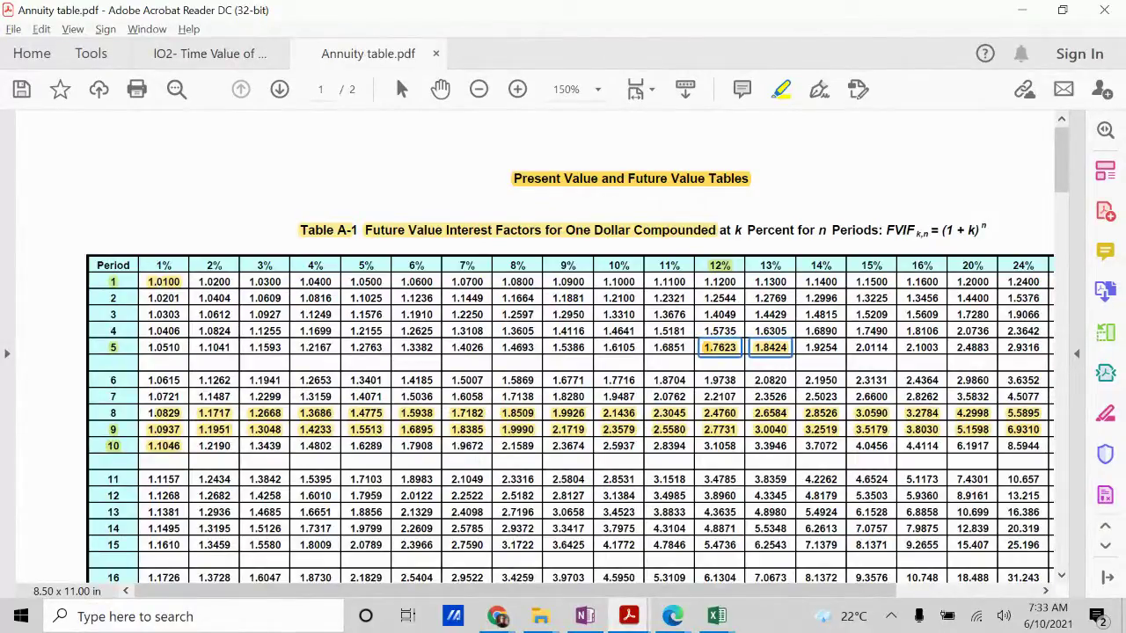
pyautogui.scroll(-2, 577, 359)
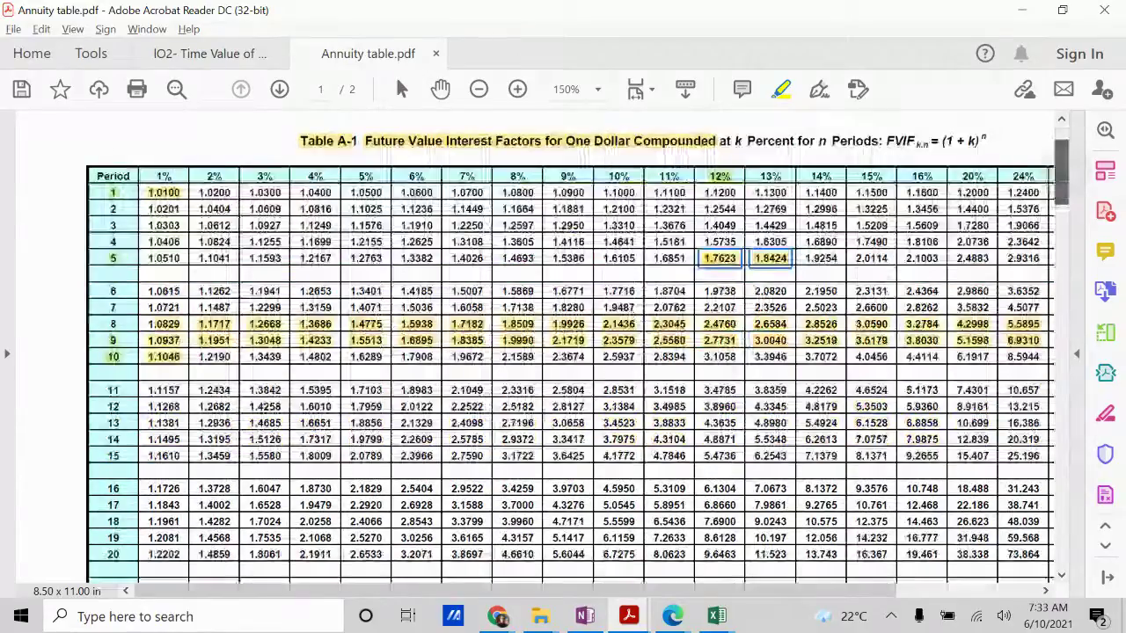
pyautogui.scroll(2, 577, 359)
pyautogui.scroll(-3, 576, 358)
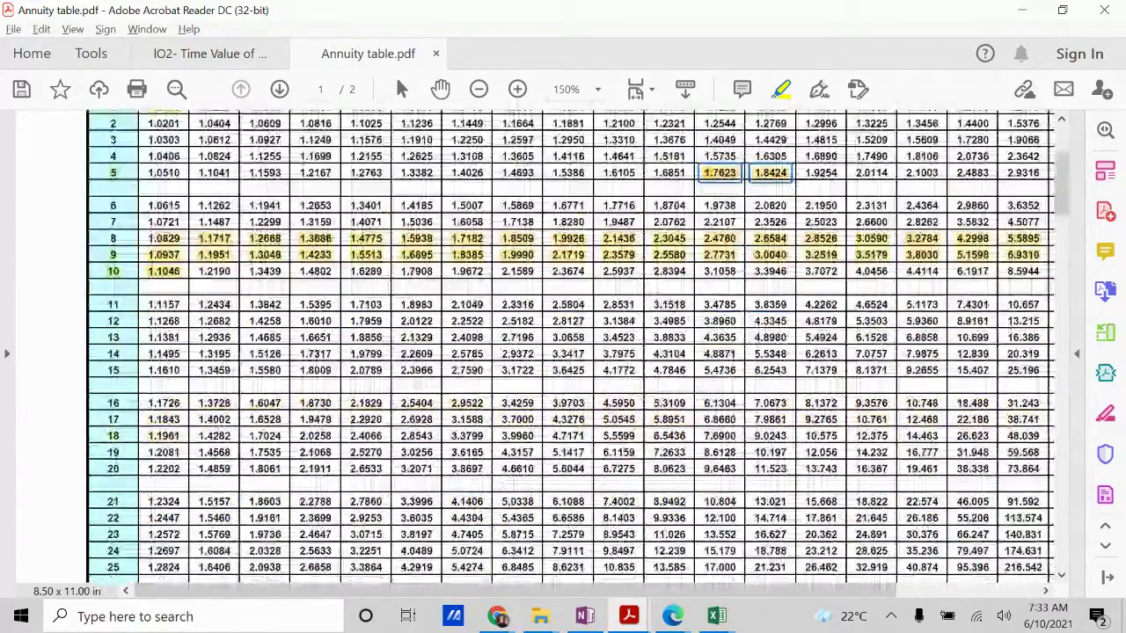
# Highlight "Table A-2 Future Value Interest Factors for a One-Dollar Annuity Compounded at k" in the second table's caption.
pyautogui.scroll(-8, 577, 359)
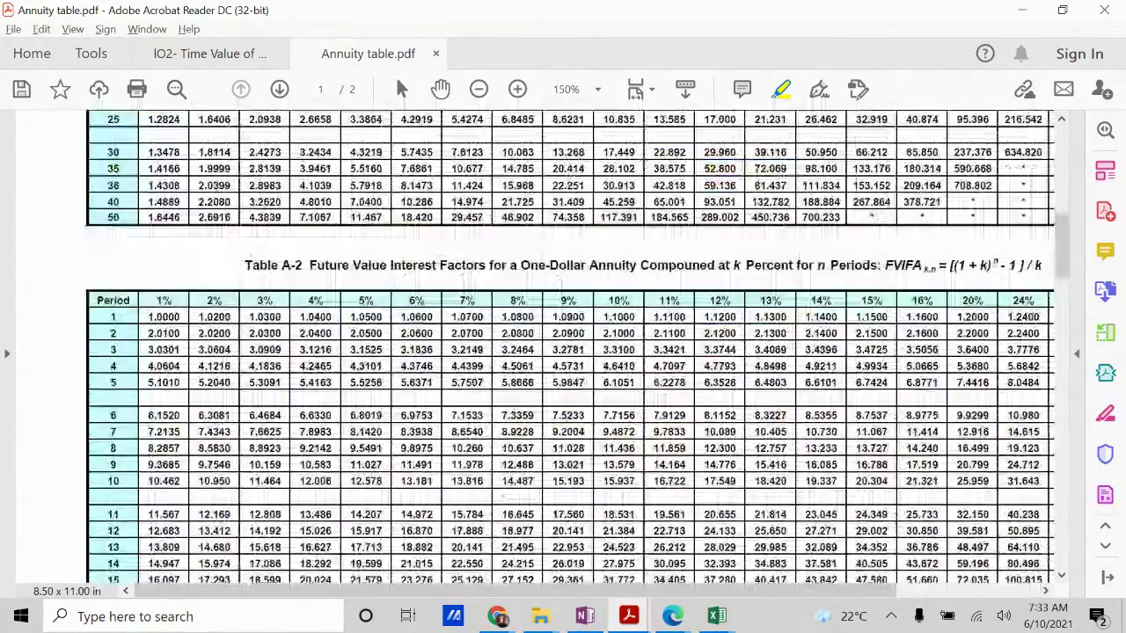
pyautogui.scroll(-1, 577, 351)
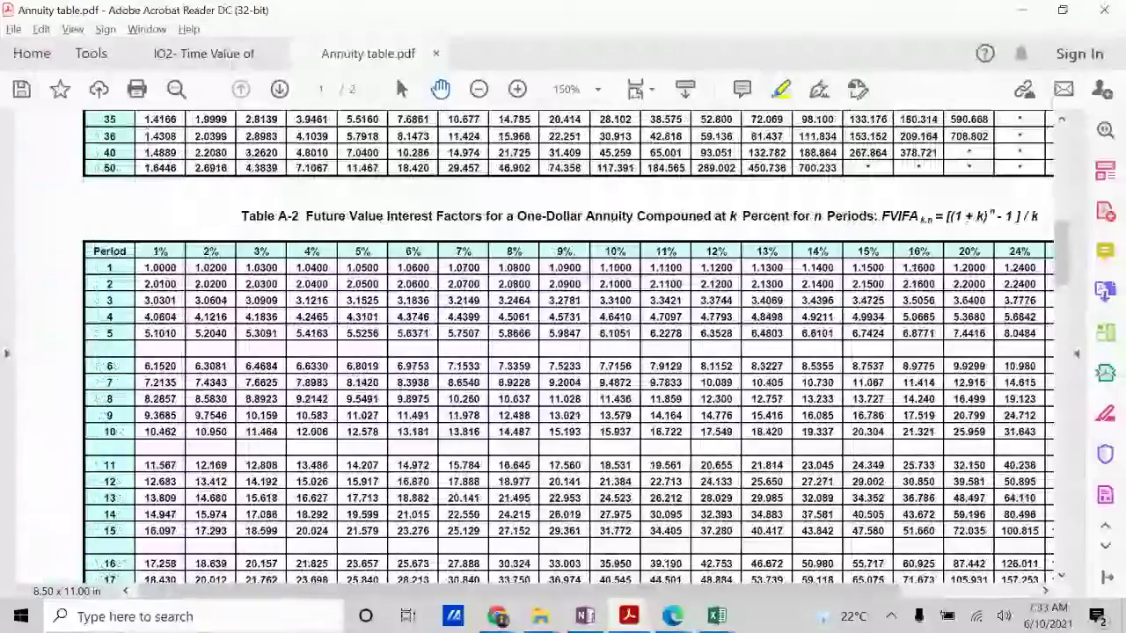
pyautogui.moveTo(586, 216); pyautogui.dragTo(726, 217)
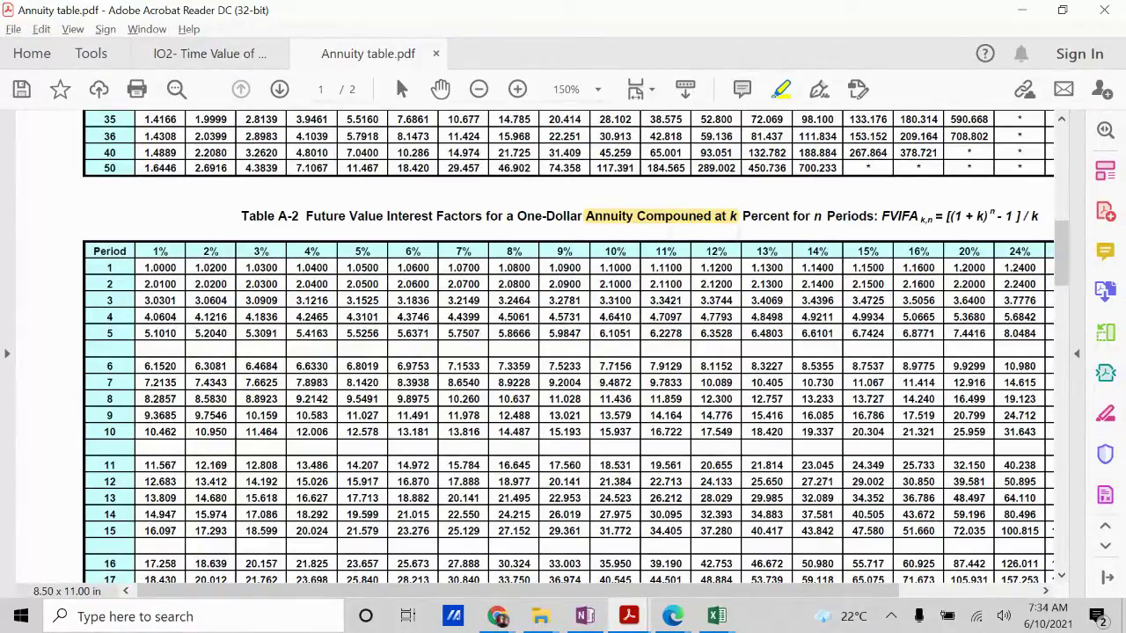
# Compare Table A-1 for one dollar with annuity Table A-2, and highlight the period 5 factor at 15% in Table A-2.
pyautogui.scroll(3, 563, 352)
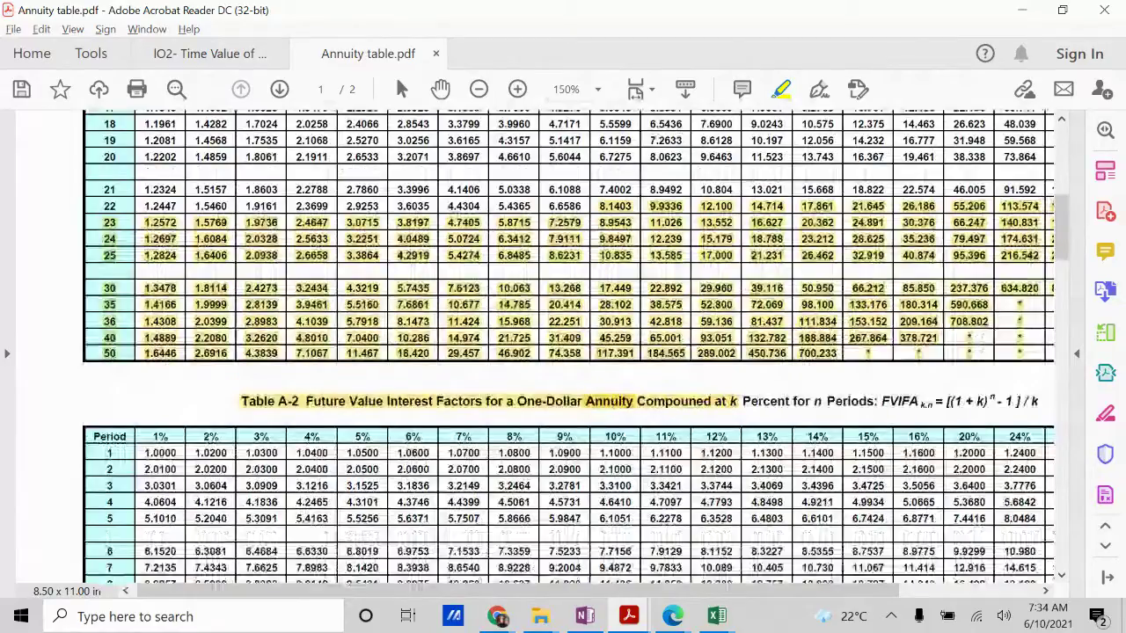
pyautogui.scroll(5, 563, 352)
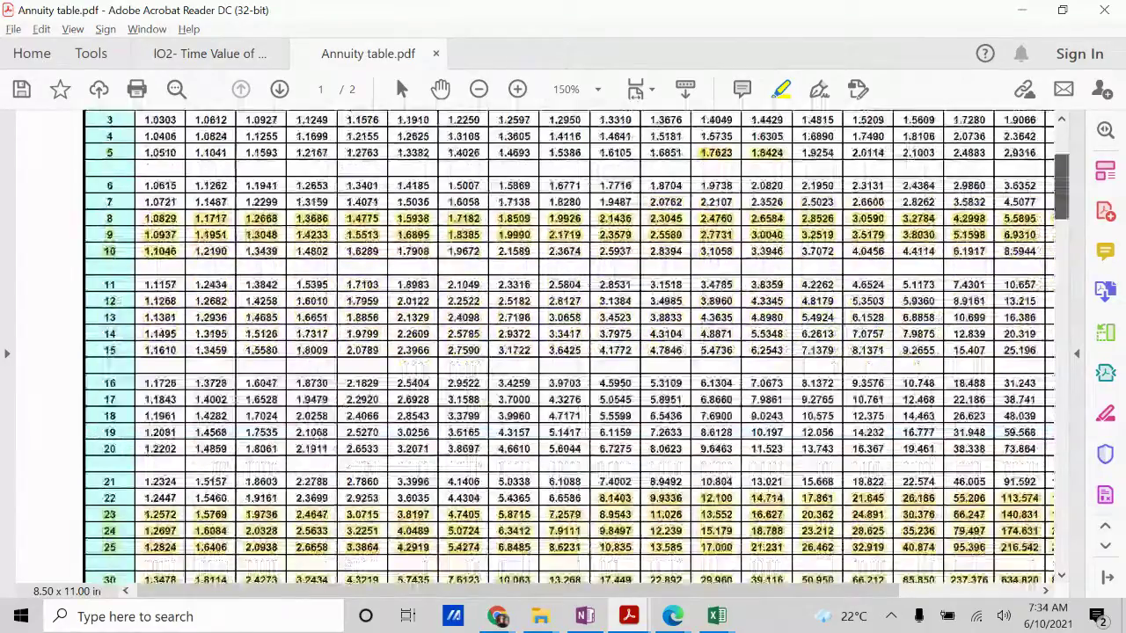
pyautogui.scroll(4, 563, 352)
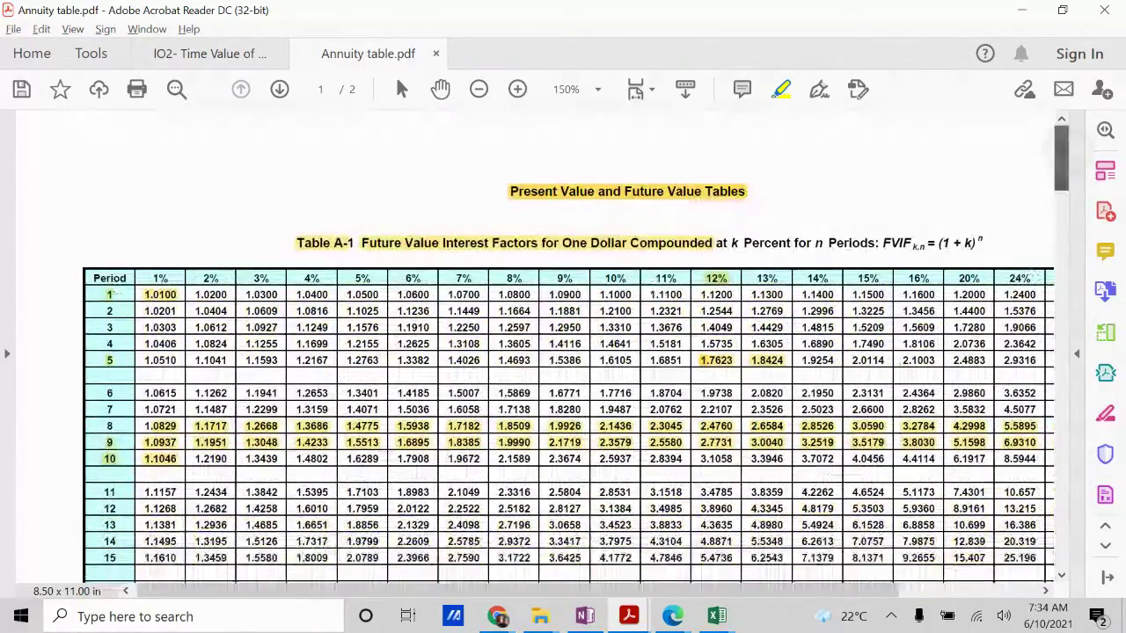
pyautogui.scroll(-1, 563, 396)
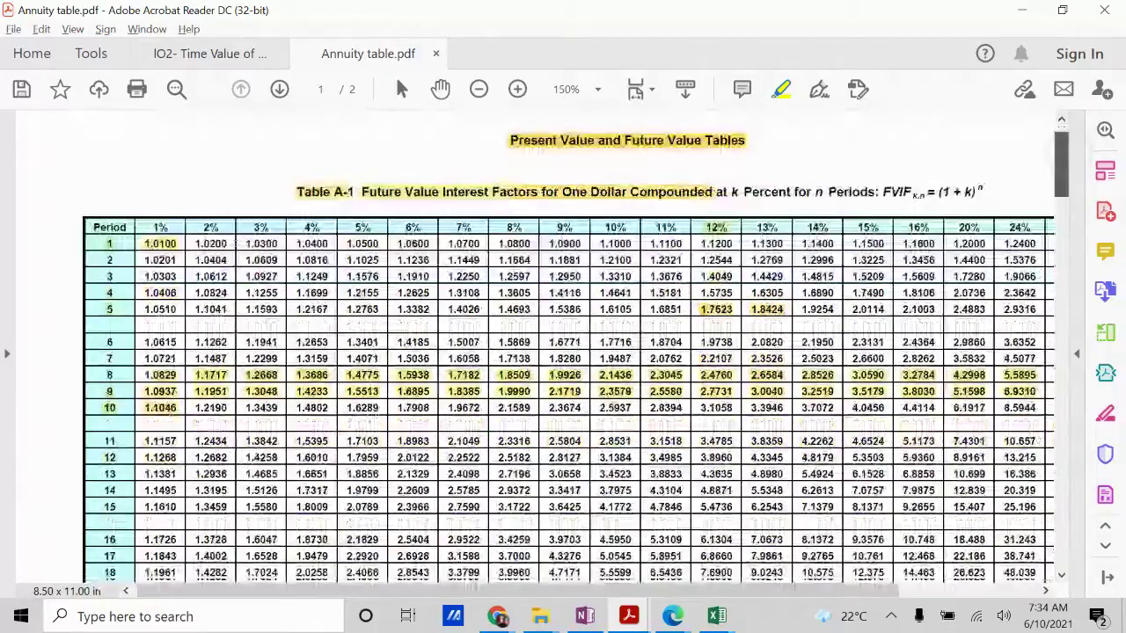
pyautogui.scroll(-11, 563, 351)
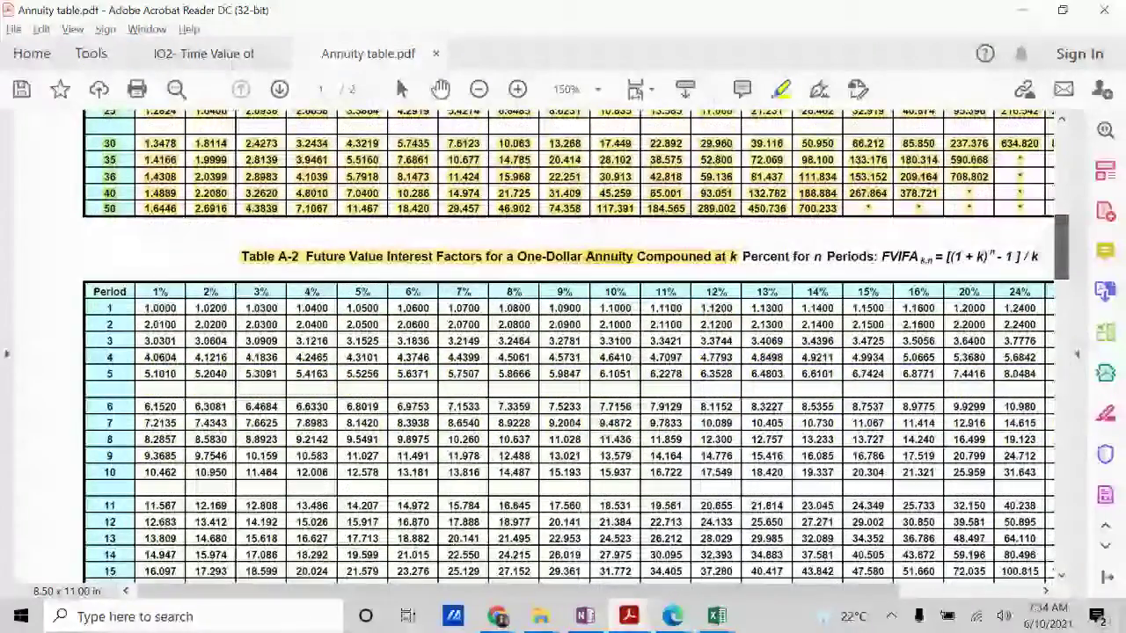
pyautogui.scroll(-1, 562, 352)
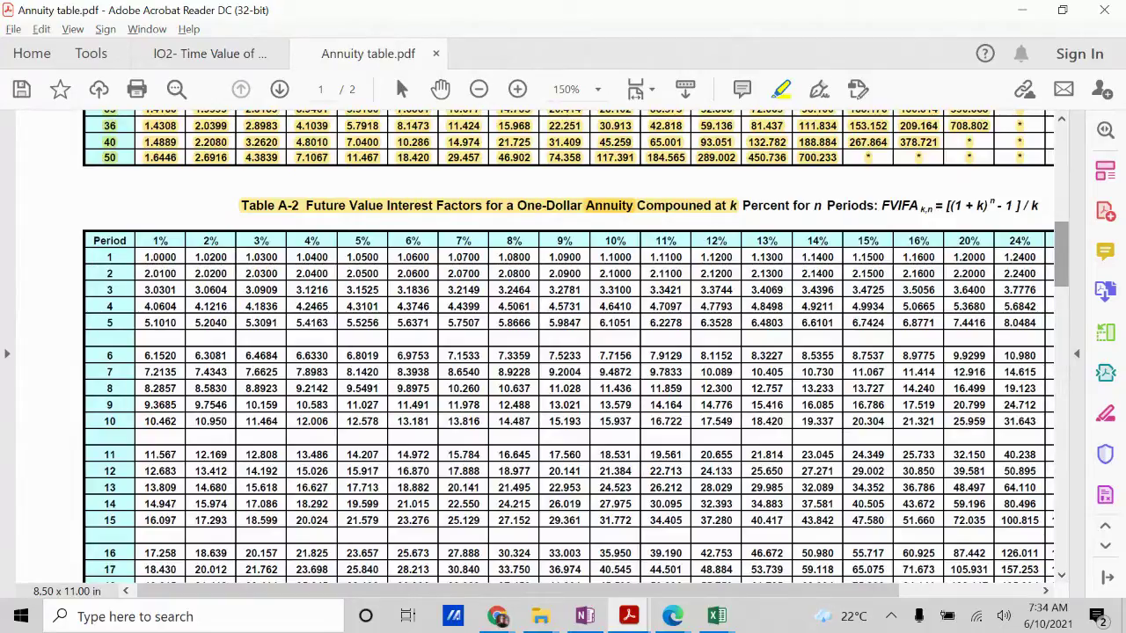
pyautogui.moveTo(851, 323); pyautogui.dragTo(885, 323)
# Highlight "Present Value Interest" and "One Dollar" in the caption of Table A-3 on page 2.
pyautogui.moveTo(1064, 261); pyautogui.dragTo(1064, 361)
pyautogui.scroll(-4, 535, 352)
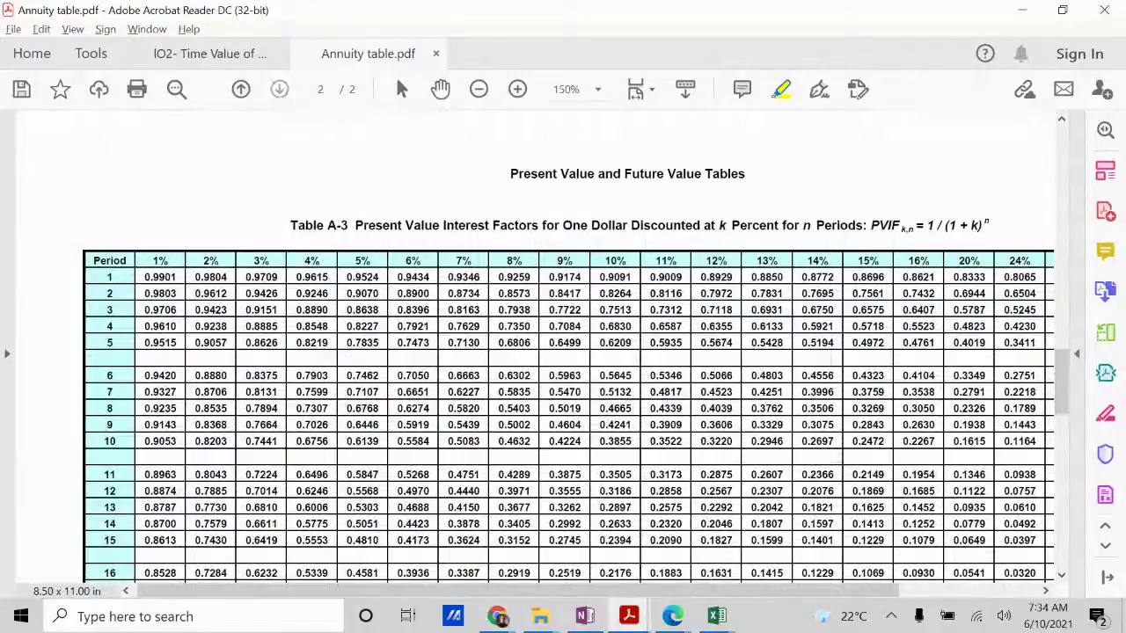
pyautogui.moveTo(355, 225); pyautogui.dragTo(488, 225)
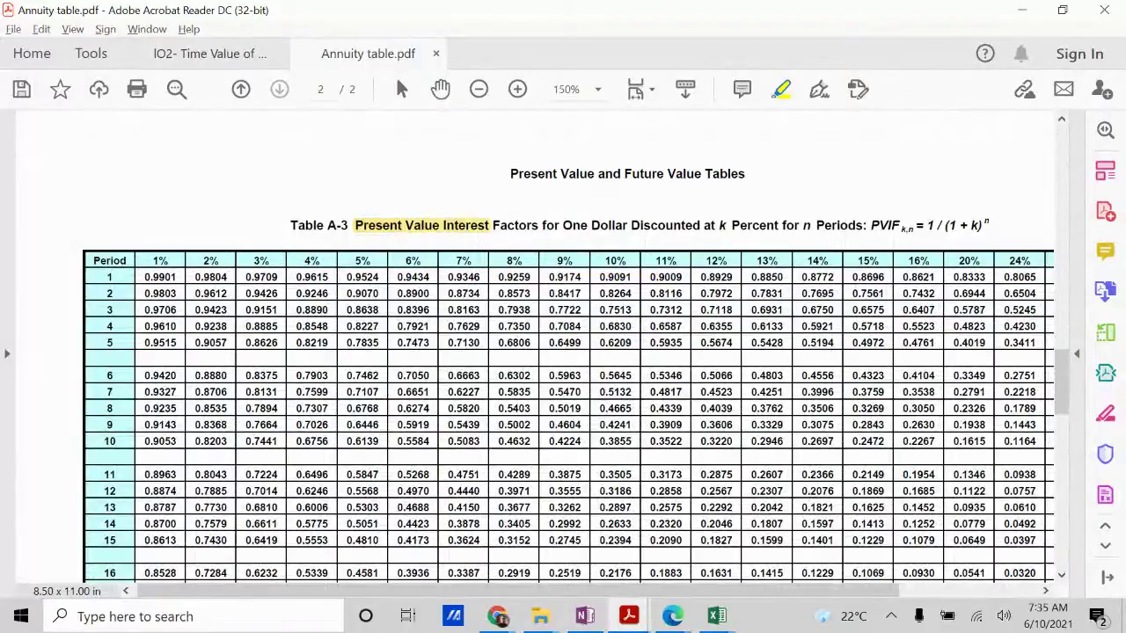
pyautogui.moveTo(564, 225); pyautogui.dragTo(629, 225)
# Highlight "Present Value Interest" and "Annuity Discounted" in the caption of Table A-4.
pyautogui.scroll(-7, 1061, 466)
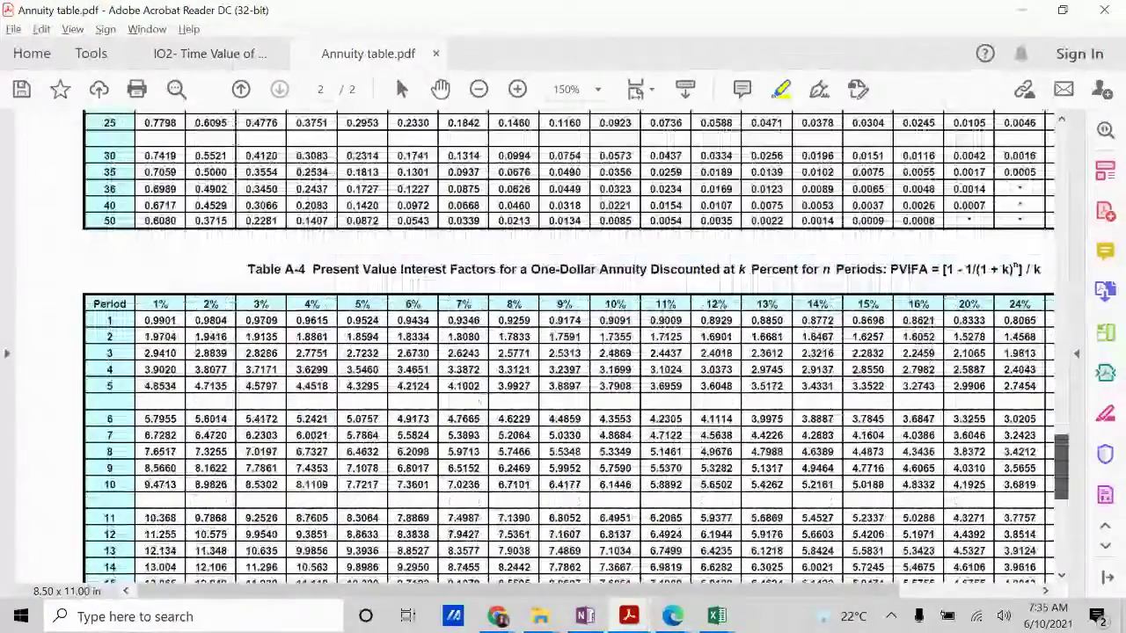
pyautogui.scroll(-3, 571, 352)
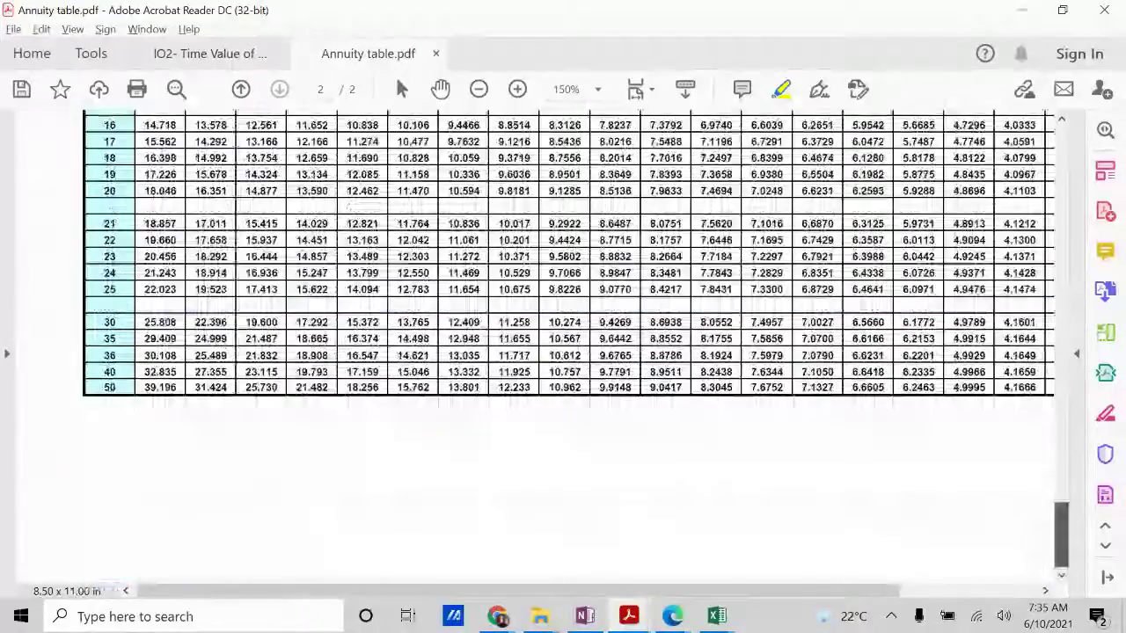
pyautogui.scroll(7, 572, 351)
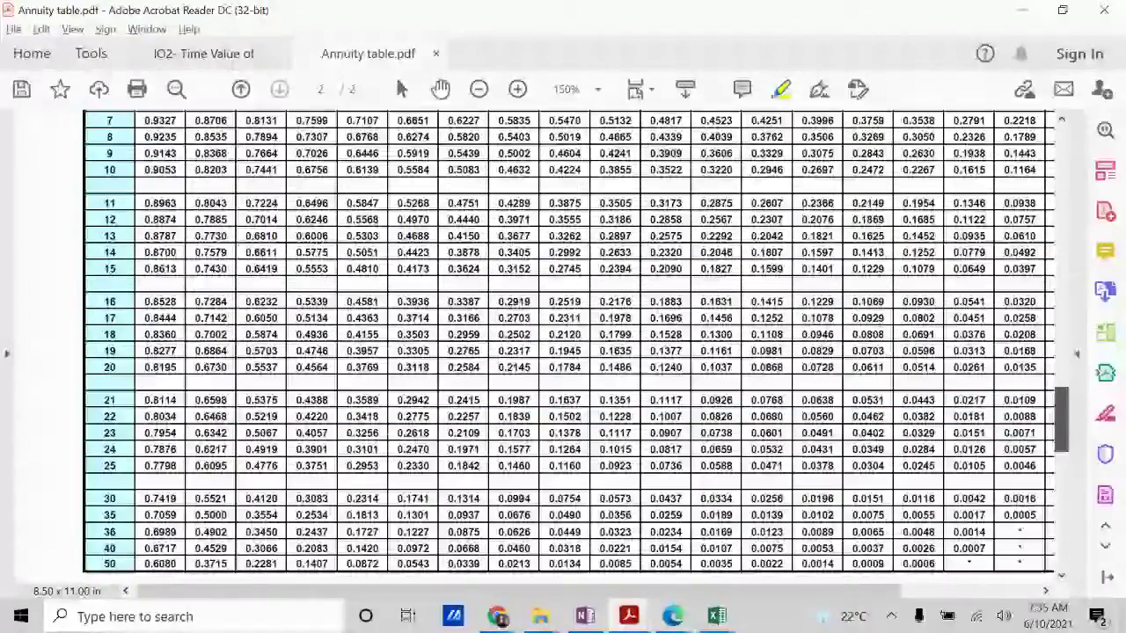
pyautogui.scroll(-5, 571, 352)
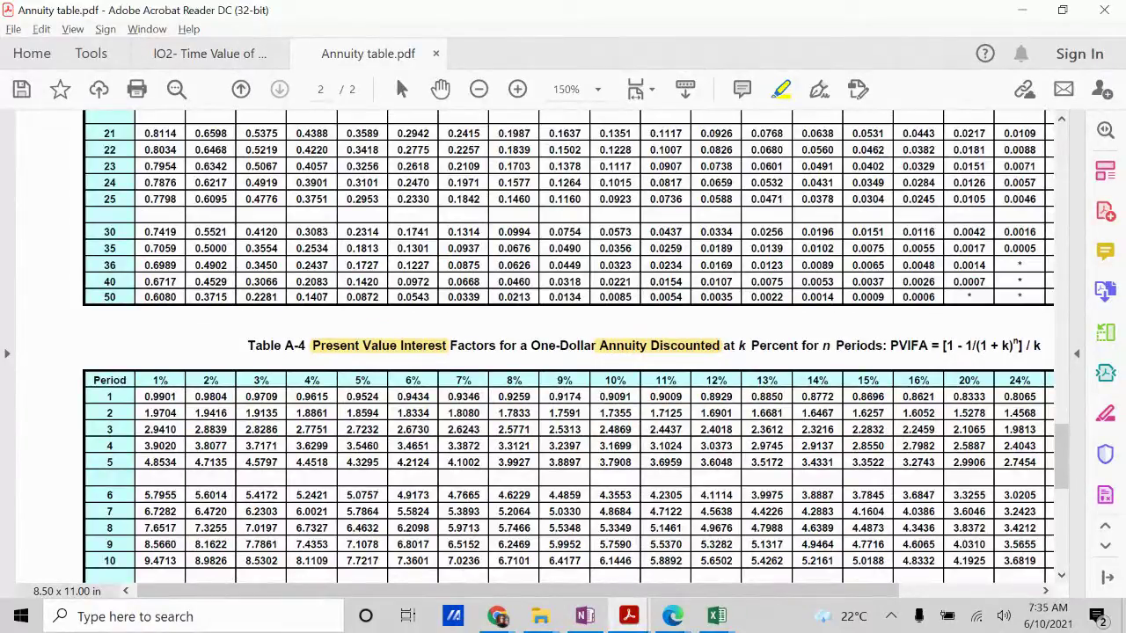
# Return to Table A-1 on the first page of the annuity tables, and minimize the PDF window.
pyautogui.scroll(5, 612, 352)
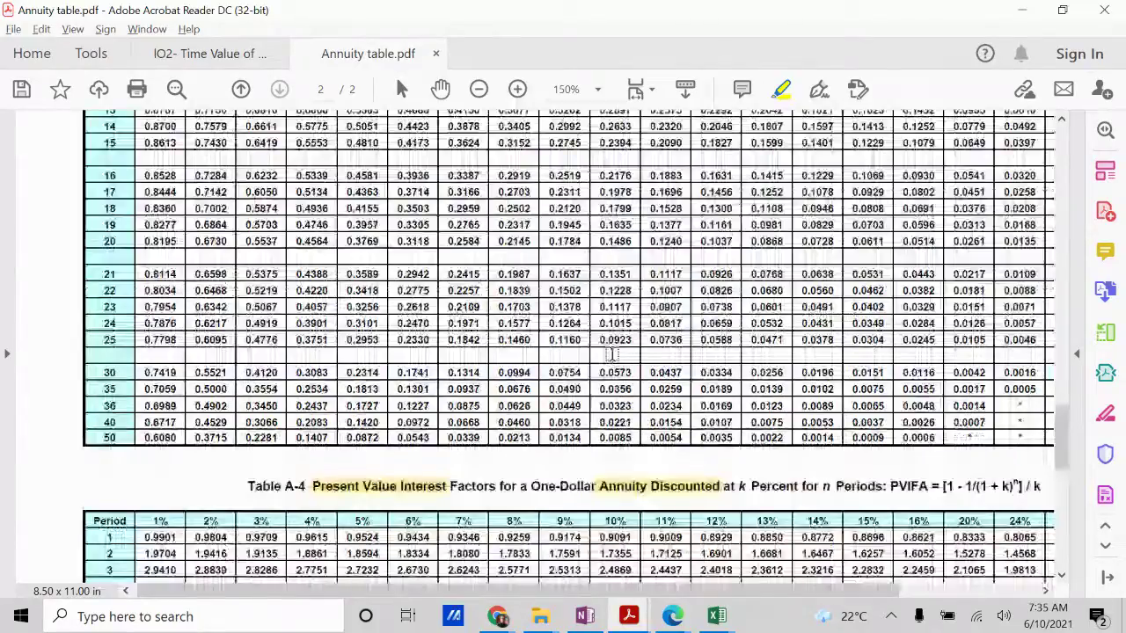
pyautogui.scroll(3, 613, 351)
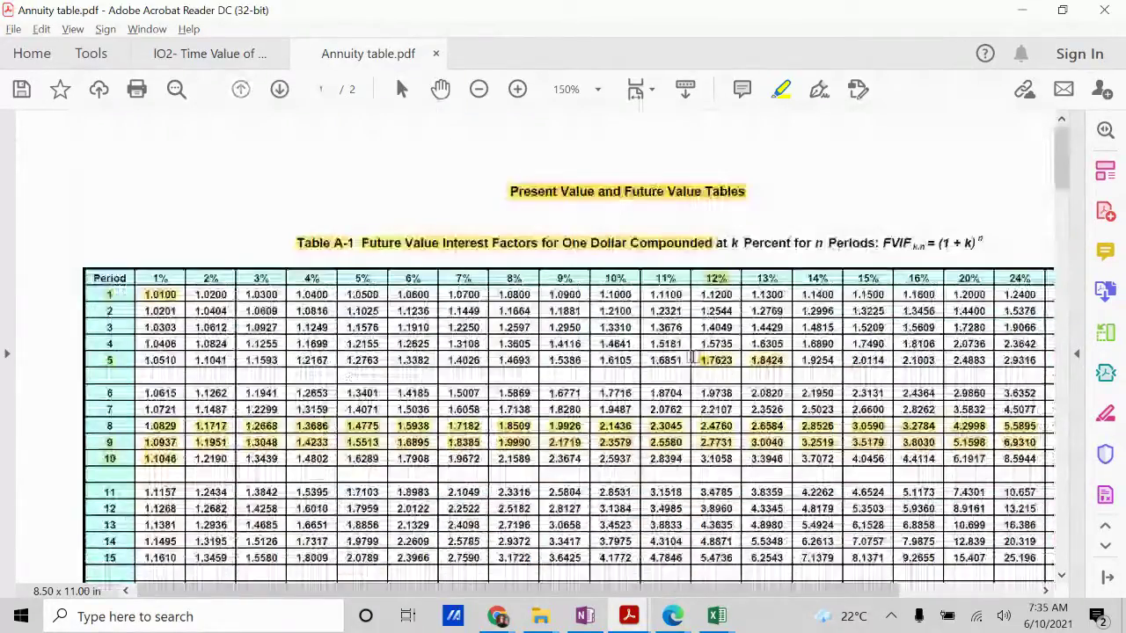
pyautogui.hotkey('ctrl', 'w')
pyautogui.click(764, 348)
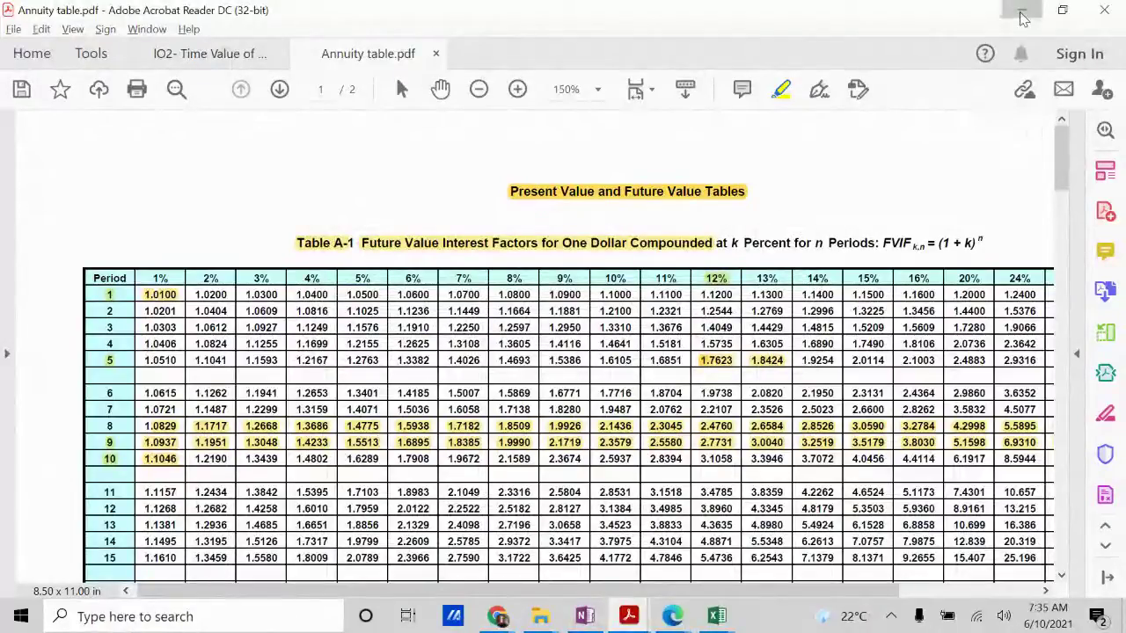
pyautogui.click(1023, 17)
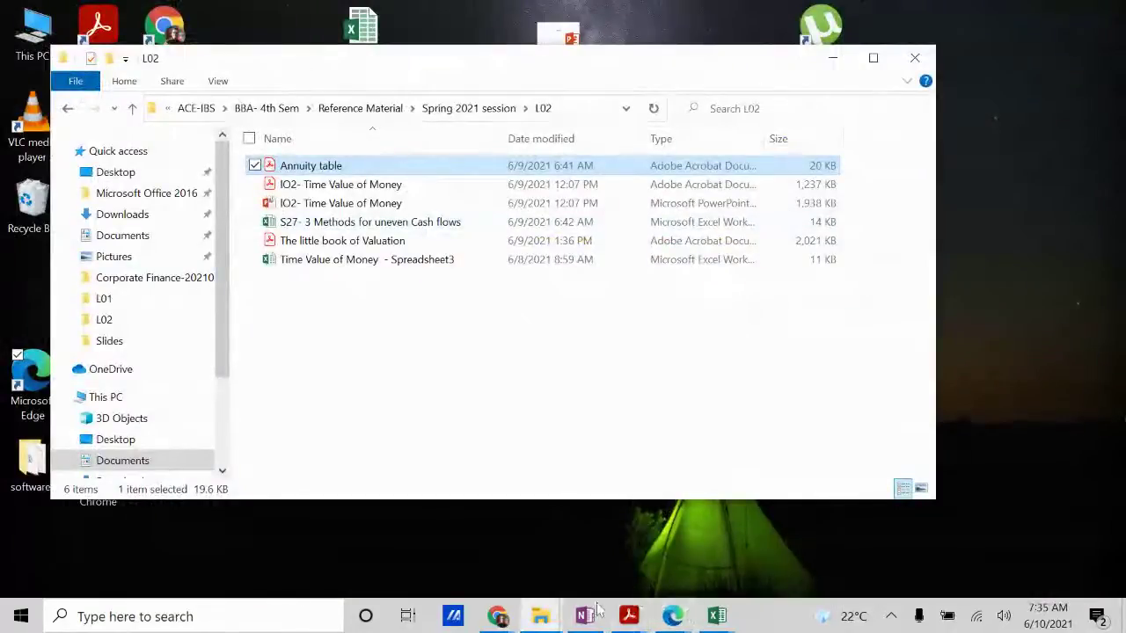
# Check the online session window in Chrome, minimize it, and switch to the Annuity table PDF.
pyautogui.moveTo(498, 618)
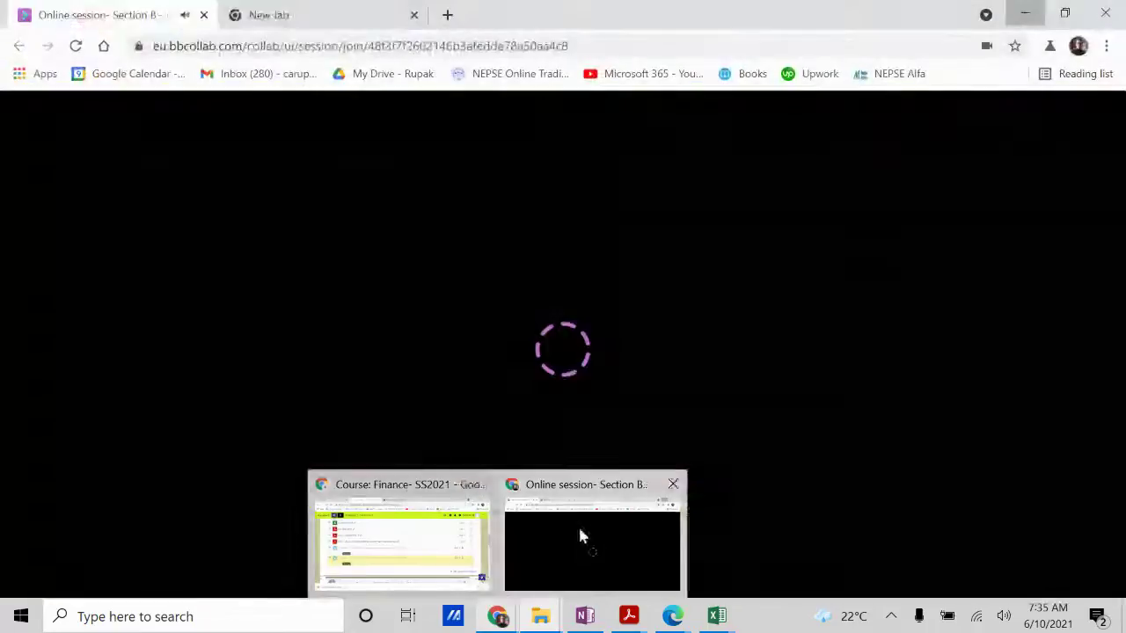
pyautogui.click(579, 532)
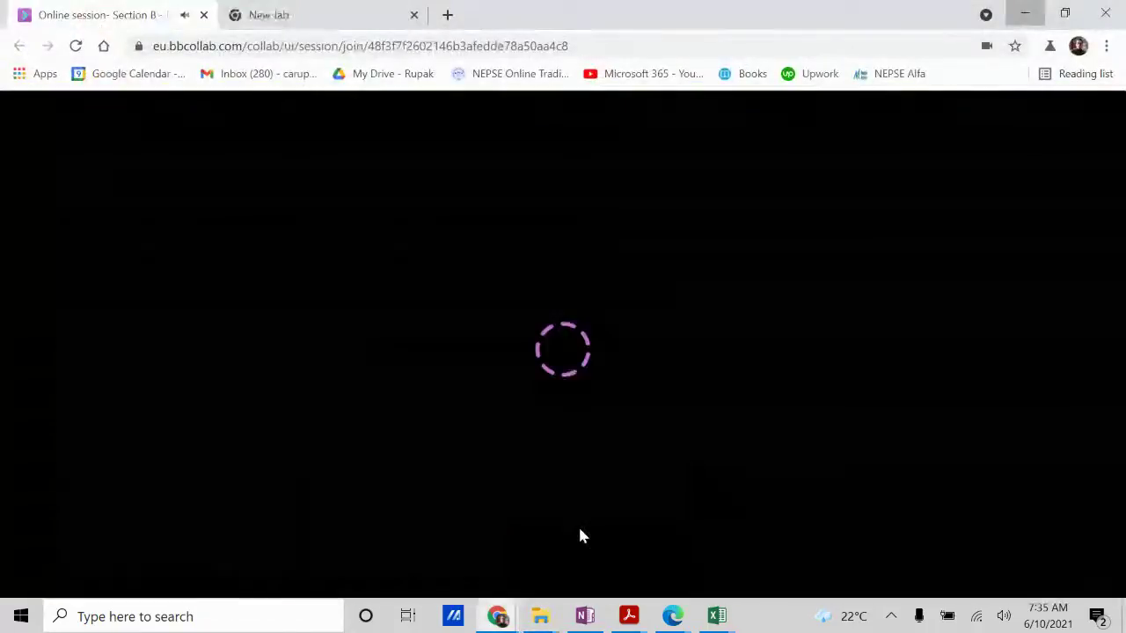
pyautogui.click(1022, 15)
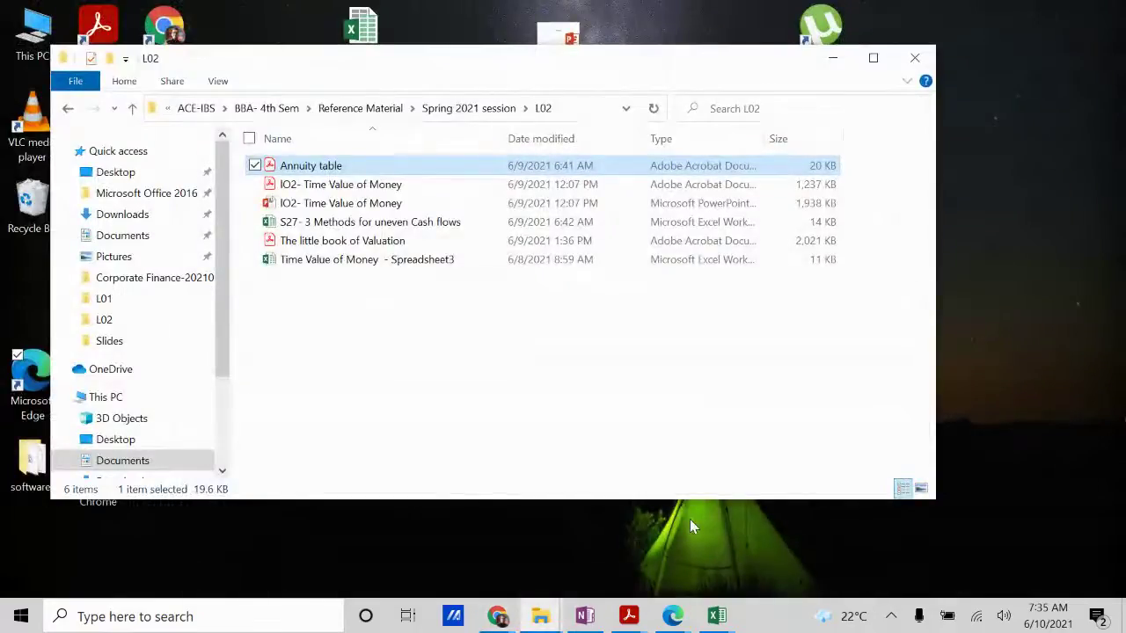
pyautogui.moveTo(517, 620)
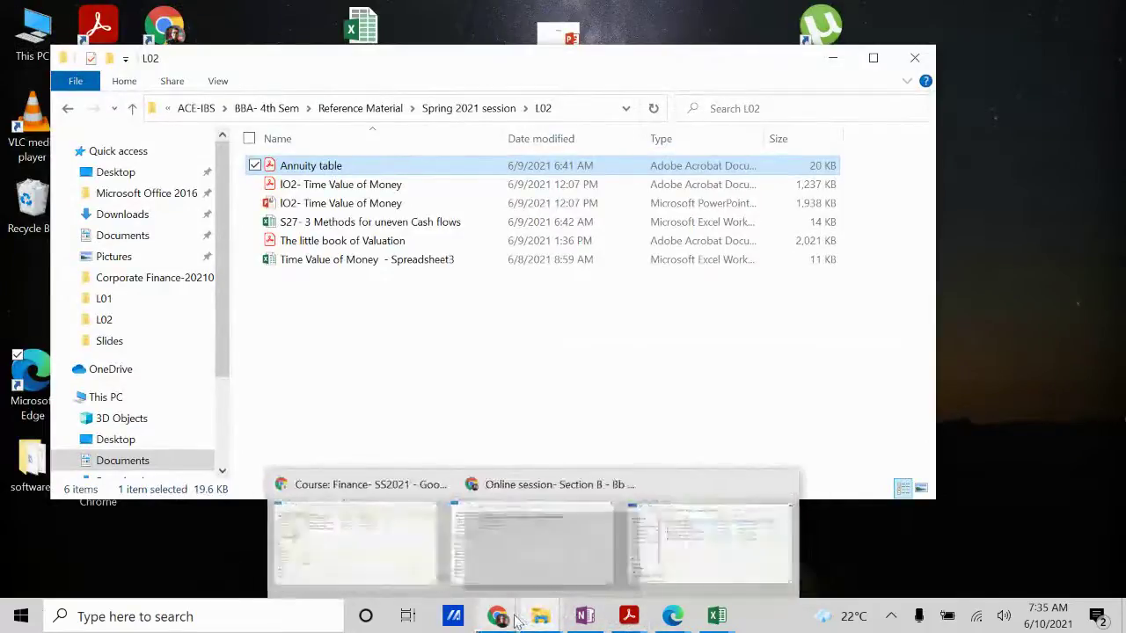
pyautogui.moveTo(638, 613)
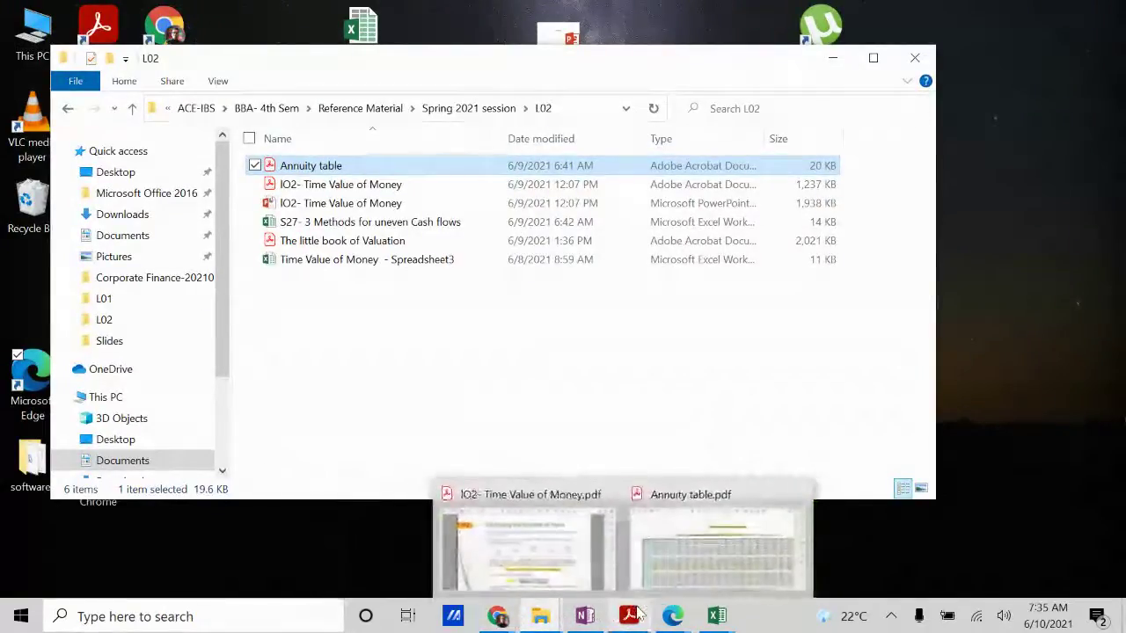
pyautogui.click(717, 545)
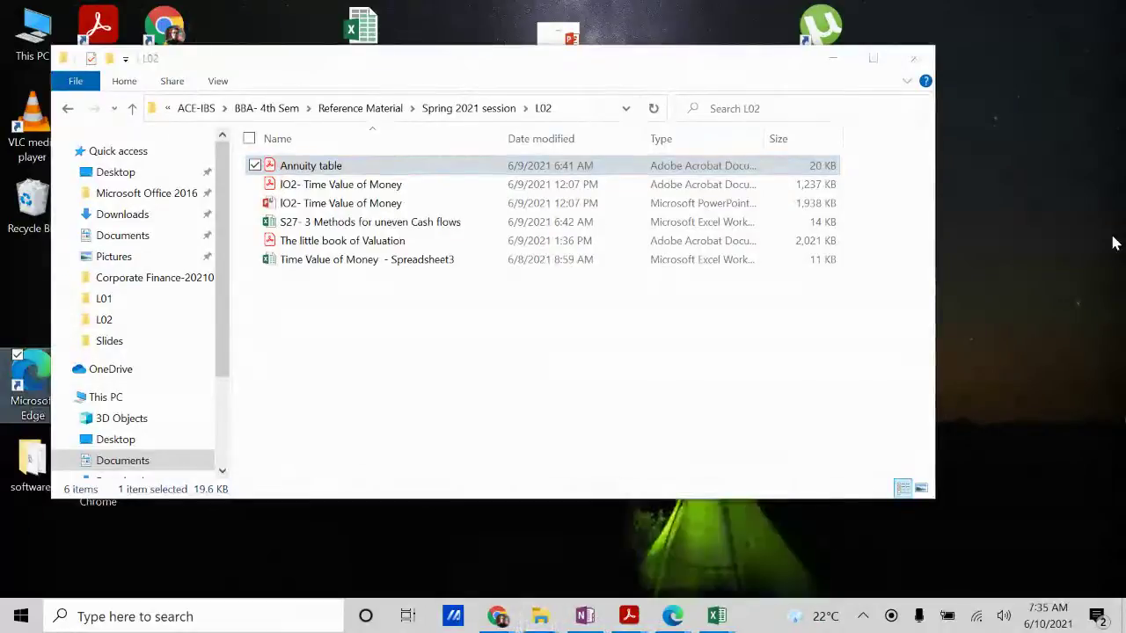
pyautogui.hotkey('alt', 'Tab')
pyautogui.press('Down')
pyautogui.press('Up')
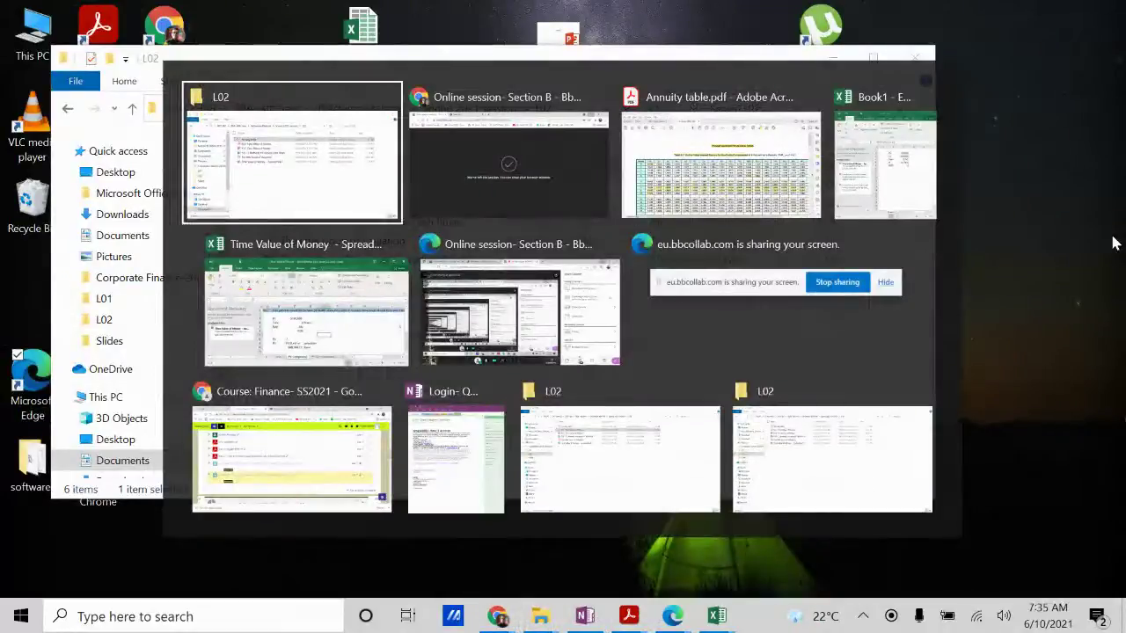
pyautogui.press('Right')
pyautogui.press('Right')
pyautogui.press('Down')
pyautogui.press('Left')
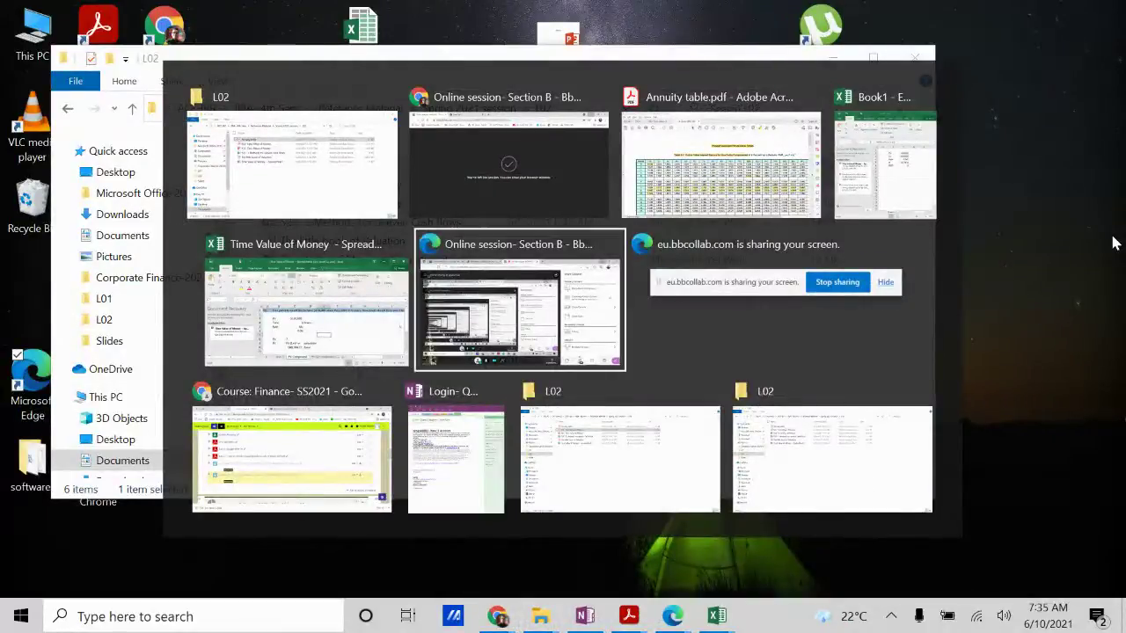
pyautogui.press('Up')
pyautogui.press('Escape')
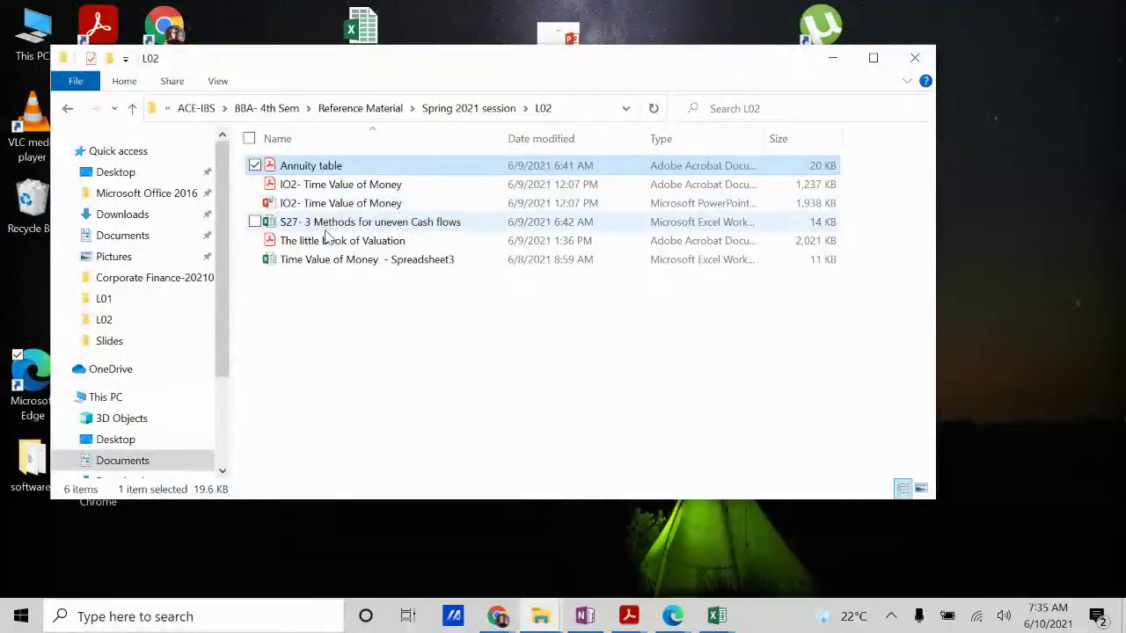
# Check the IO2- Time Value of Money PDF and the online session window in Chrome, minimizing each one.
pyautogui.doubleClick(342, 184)
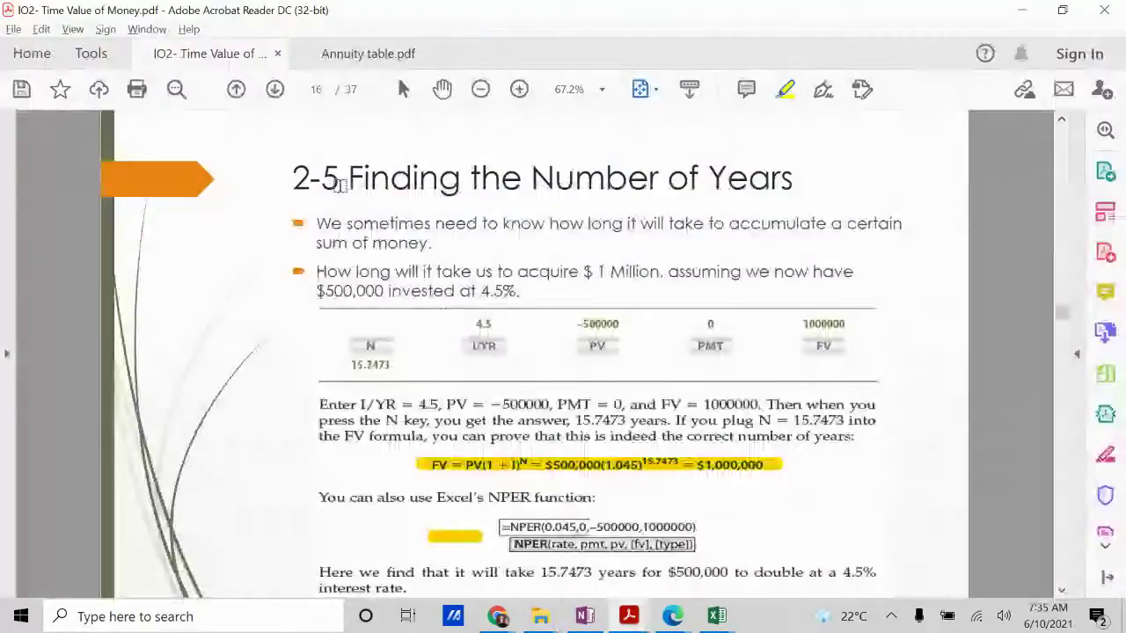
pyautogui.click(1024, 9)
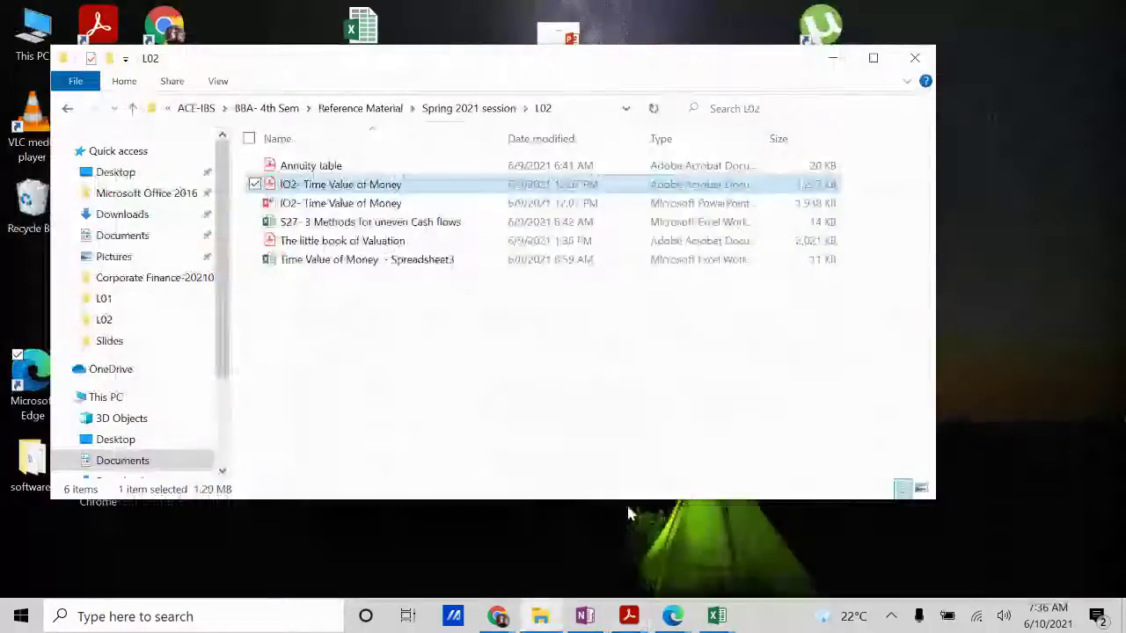
pyautogui.click(497, 616)
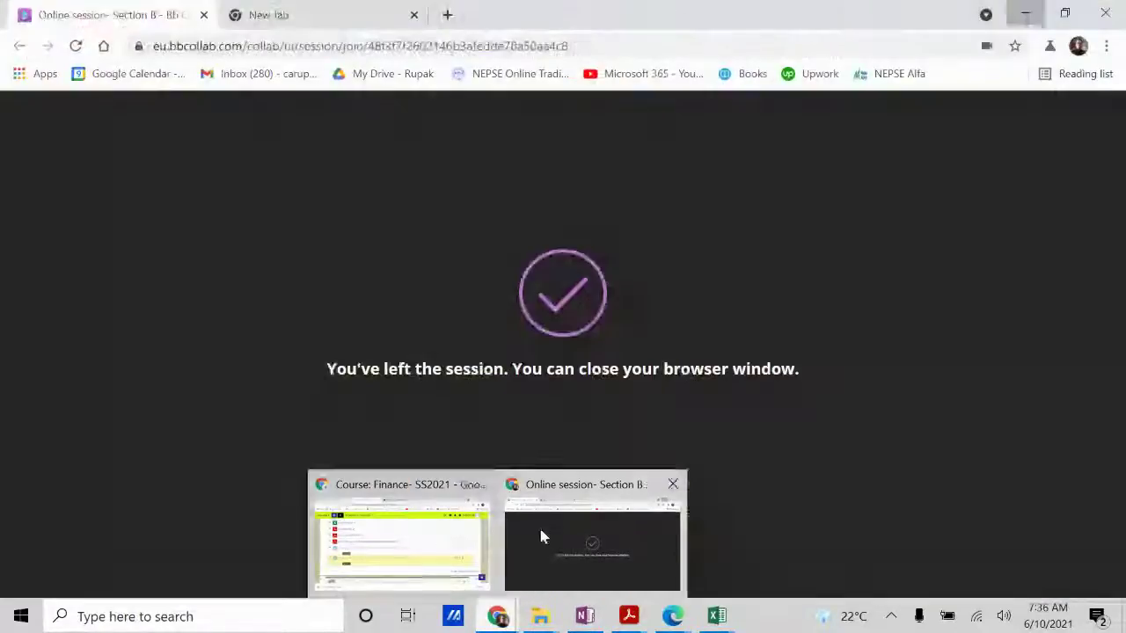
pyautogui.click(541, 536)
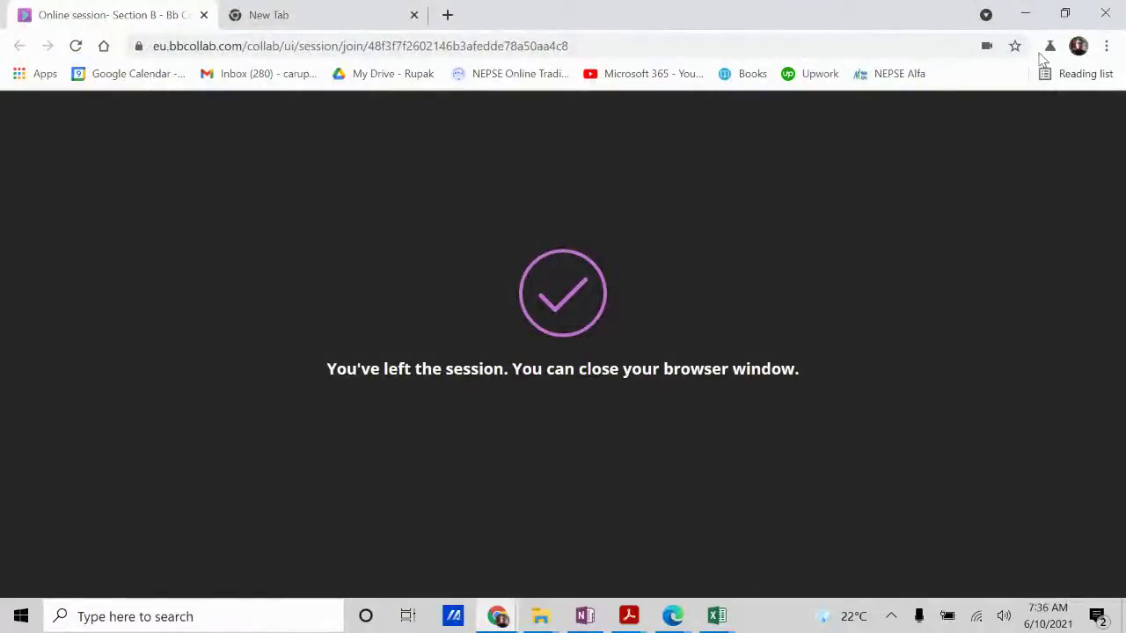
pyautogui.click(1024, 13)
# Switch to the Edge screen-sharing notice and stop sharing the screen with the online session.
pyautogui.click(672, 615)
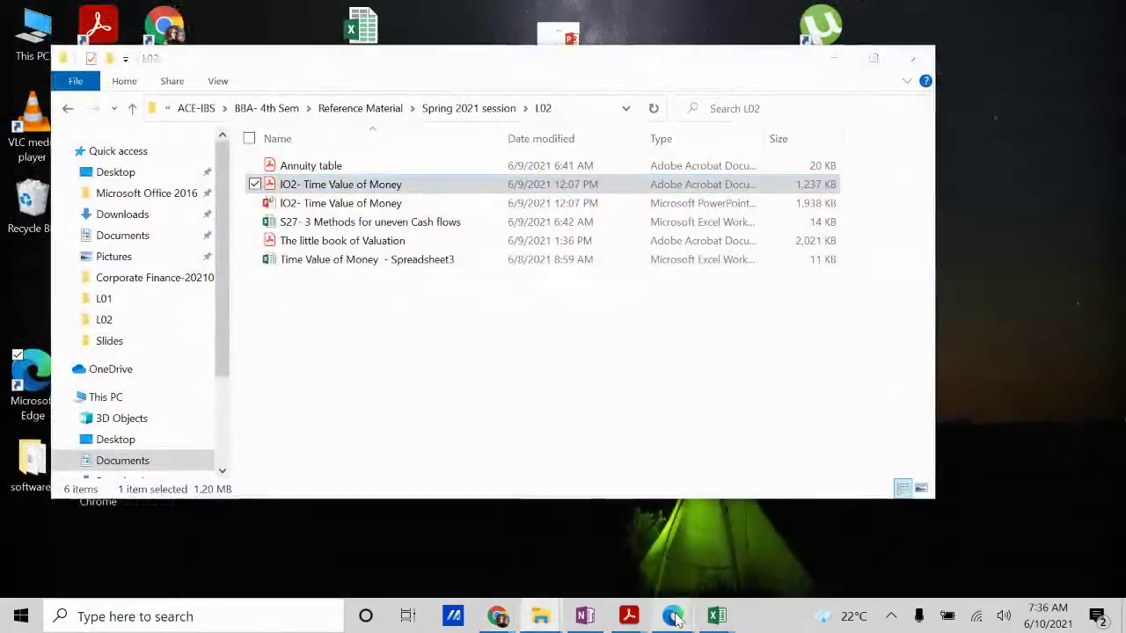
pyautogui.click(717, 535)
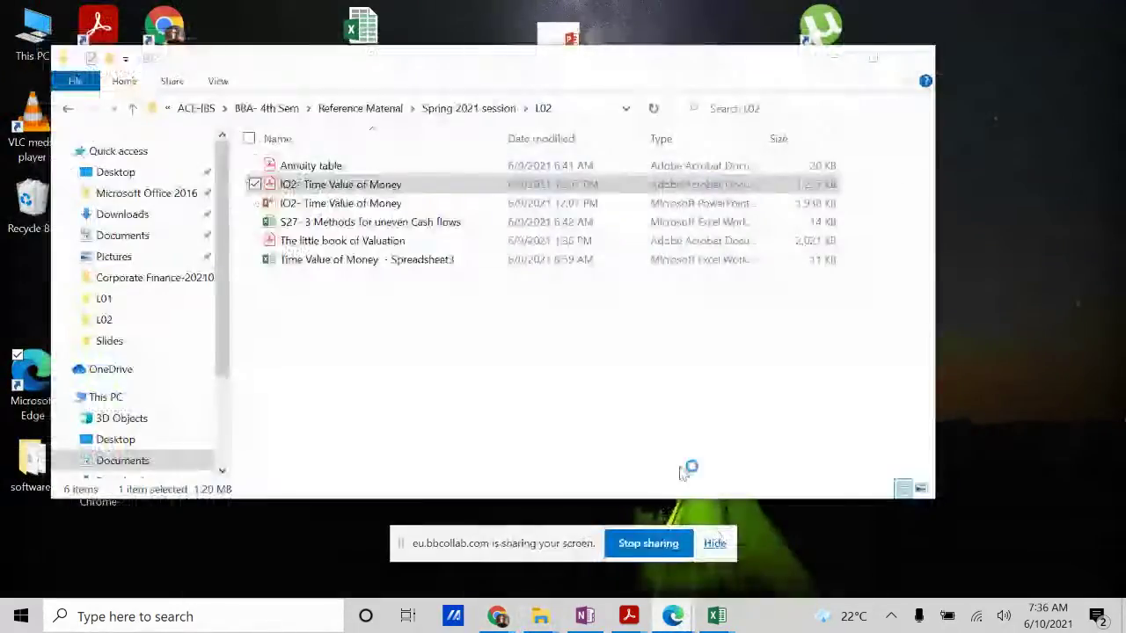
pyautogui.click(648, 543)
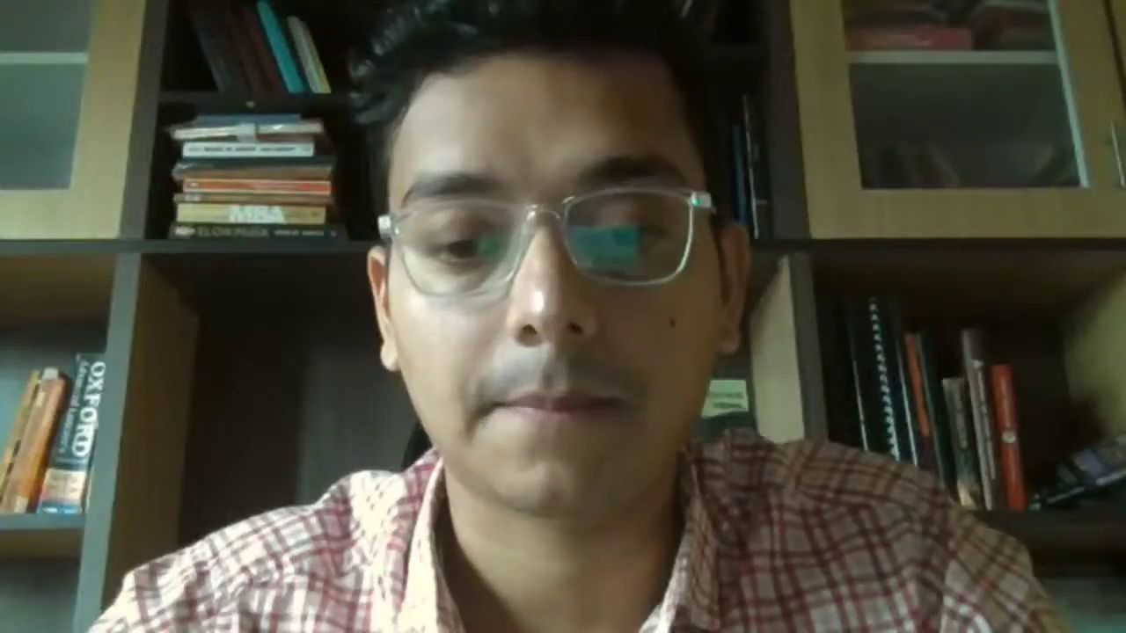
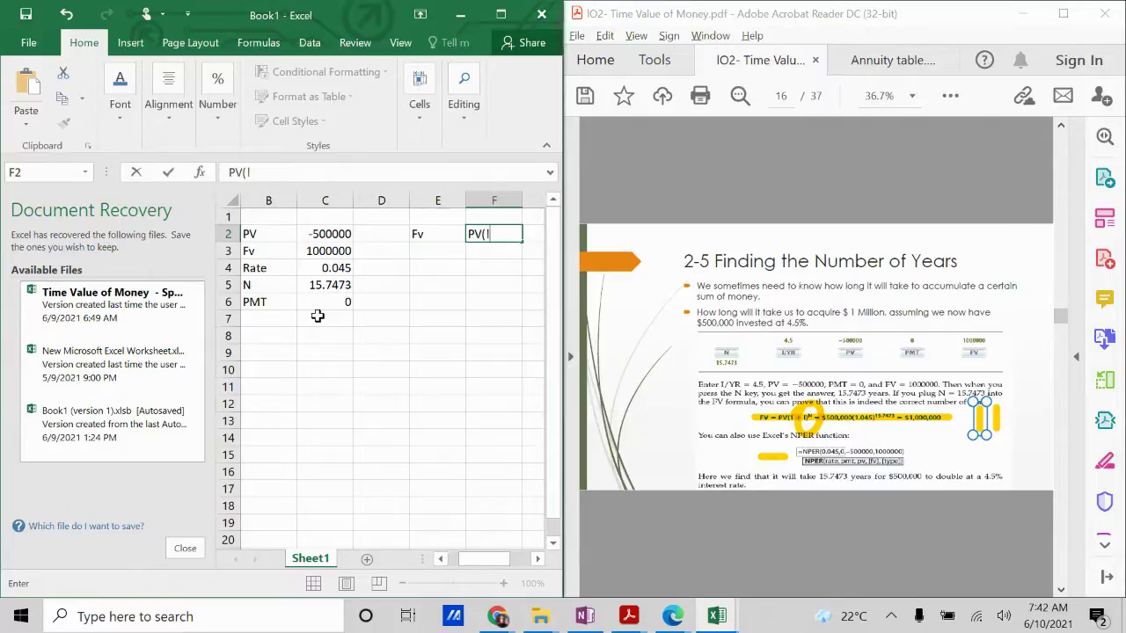
# Complete the future value expression beside the Fv label in cell F2 as PV(1+i)^N.
pyautogui.write('1+N)^N')
pyautogui.press('Left')
pyautogui.press('Right')
pyautogui.press('F2')
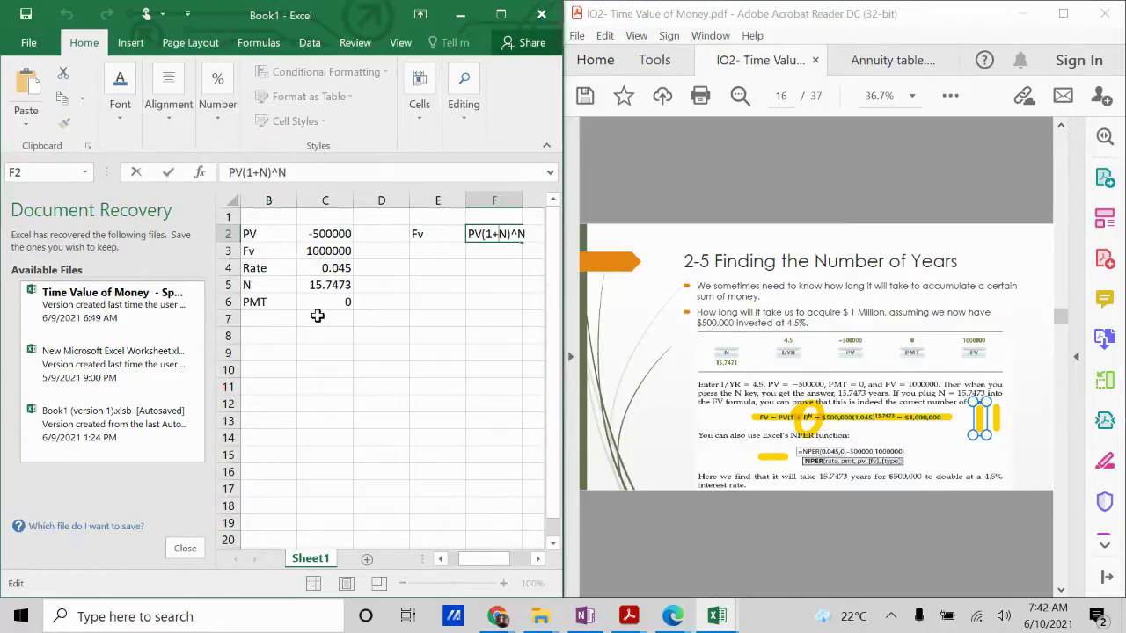
pyautogui.press('BackSpace')
pyautogui.write('i')
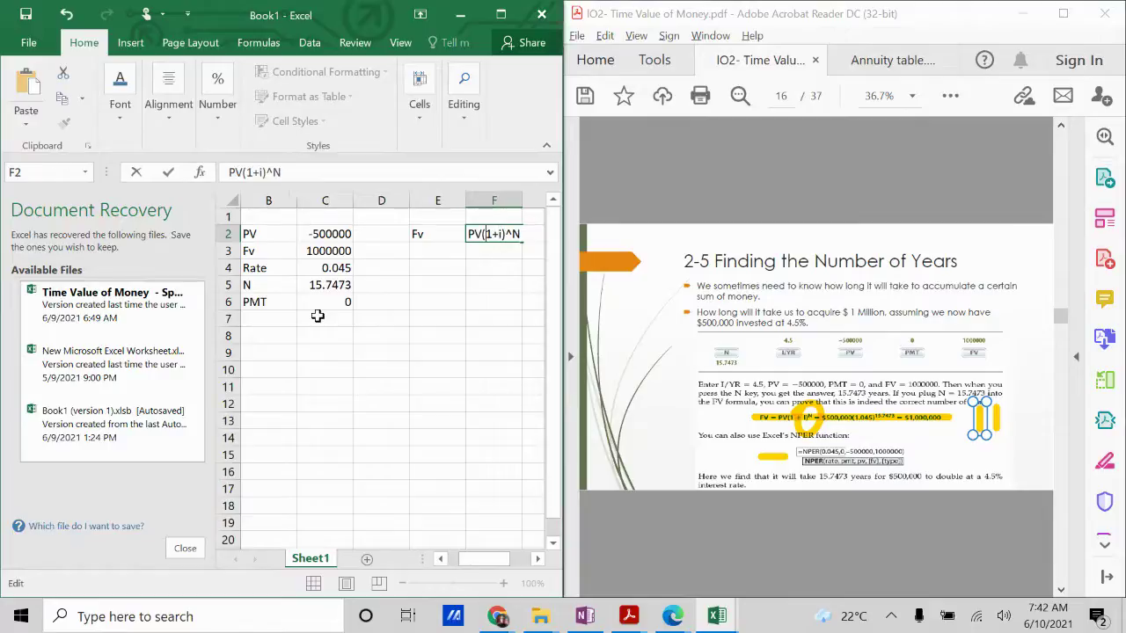
pyautogui.hotkey('ctrl', 'Return')
# Highlight freehand around the FV = PV(1 + I)^N formula on the 2-5 Finding the Number of Years slide.
pyautogui.press('Left')
pyautogui.press('Down')
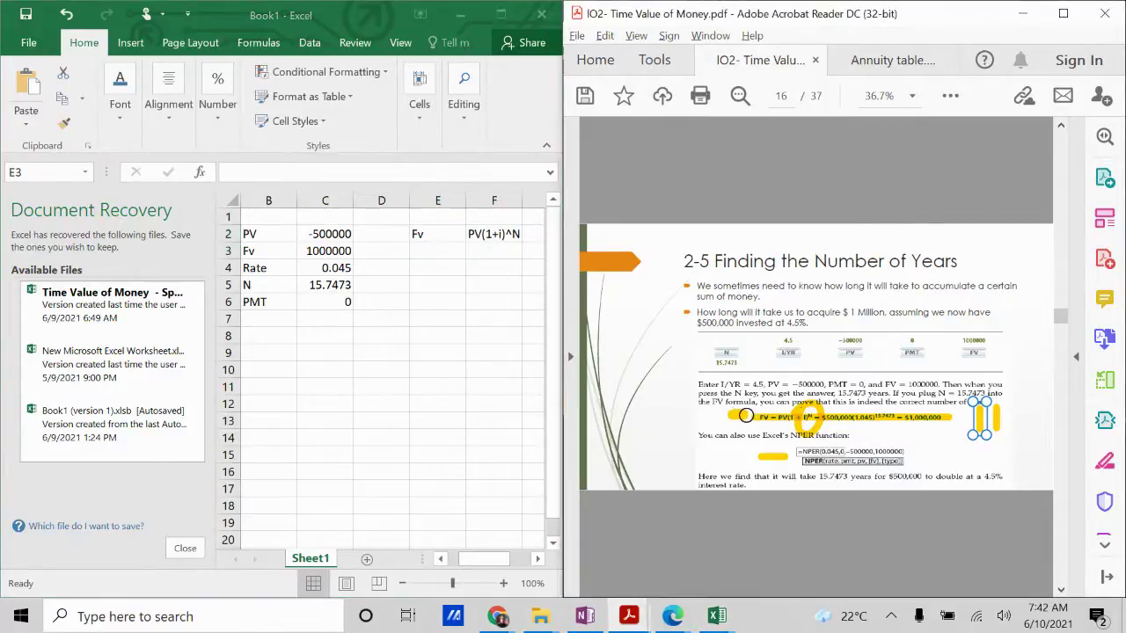
pyautogui.moveTo(836, 397)
pyautogui.mouseDown()
pyautogui.moveTo(738, 417)
pyautogui.moveTo(803, 410)
pyautogui.moveTo(777, 416)
pyautogui.mouseUp()
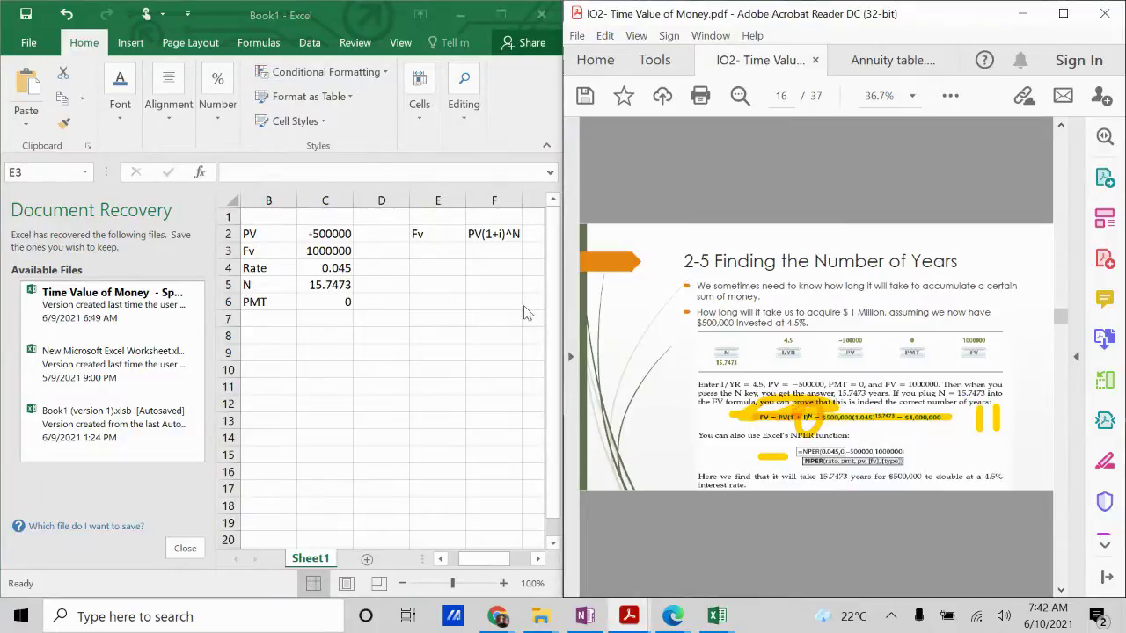
# Enter the label Fv/PV in cell E3 of the Book1 workbook.
pyautogui.click(441, 268)
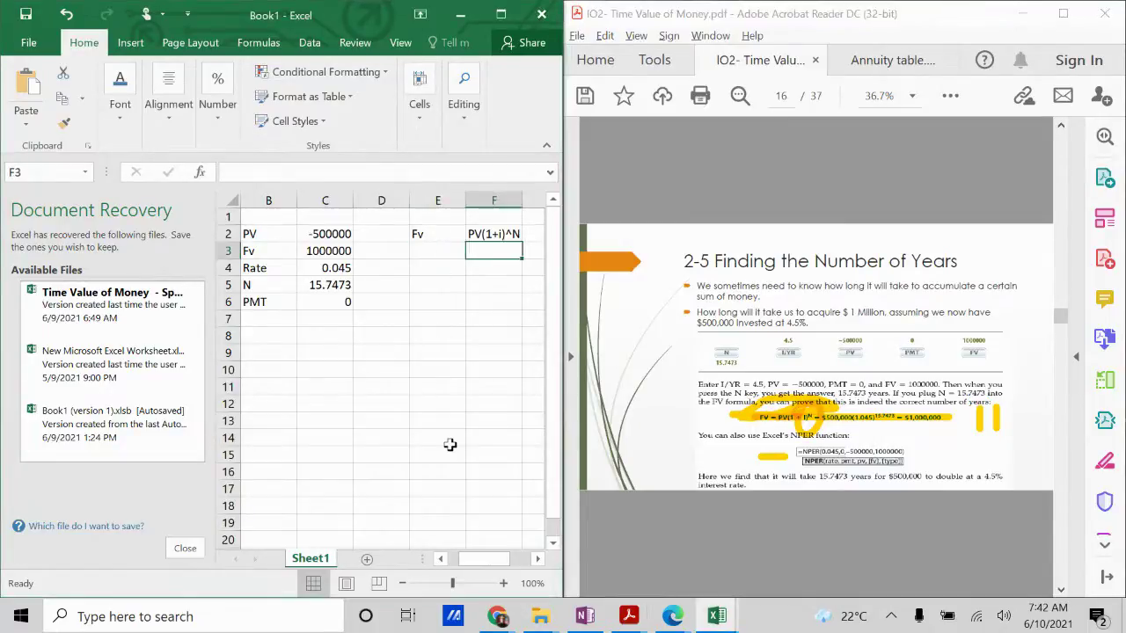
pyautogui.write('Fv')
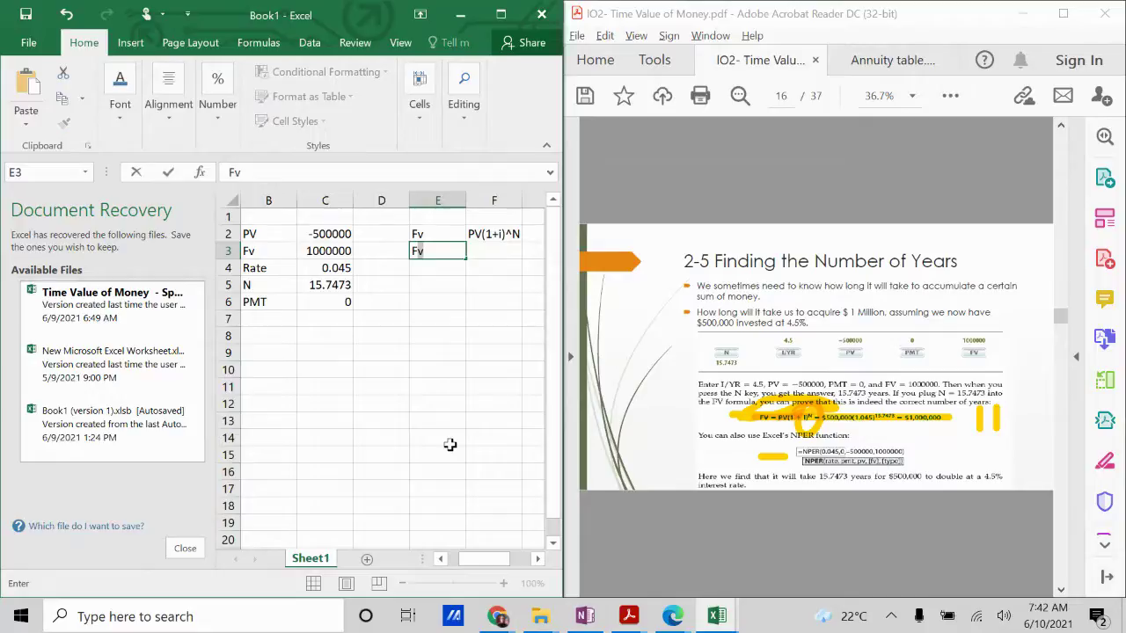
pyautogui.write('/PV')
pyautogui.press('Tab')
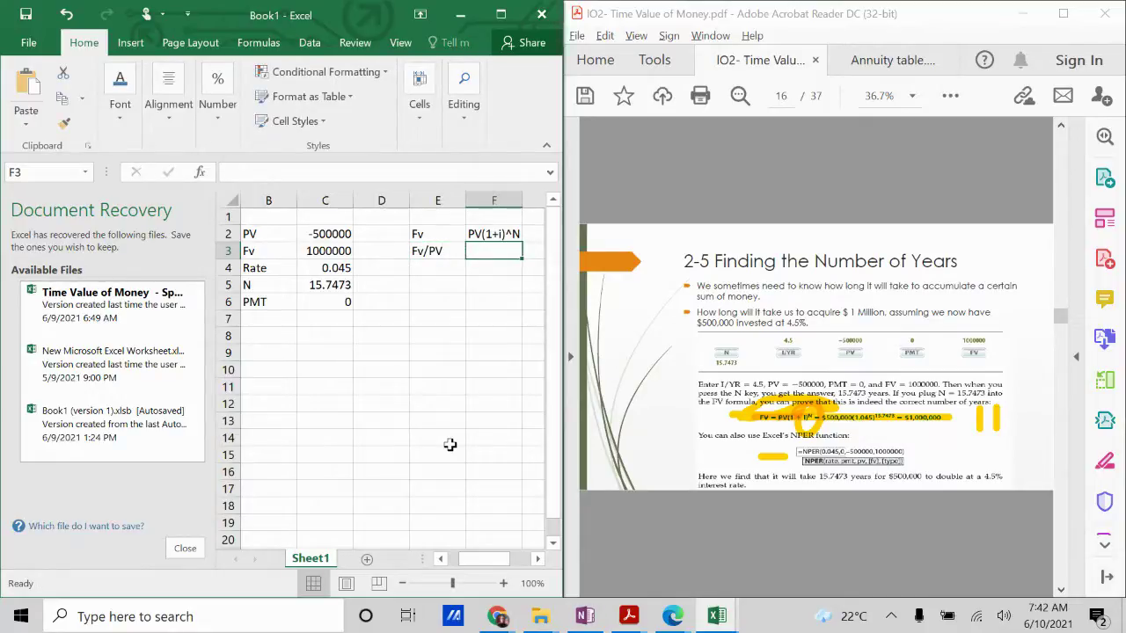
# Copy the expression from F2 into F3 and remove the leading PV so that it reads (1+i)^N.
pyautogui.press('Up')
pyautogui.hotkey('ctrl', 'c')
pyautogui.press('Down')
pyautogui.hotkey('ctrl', 'v')
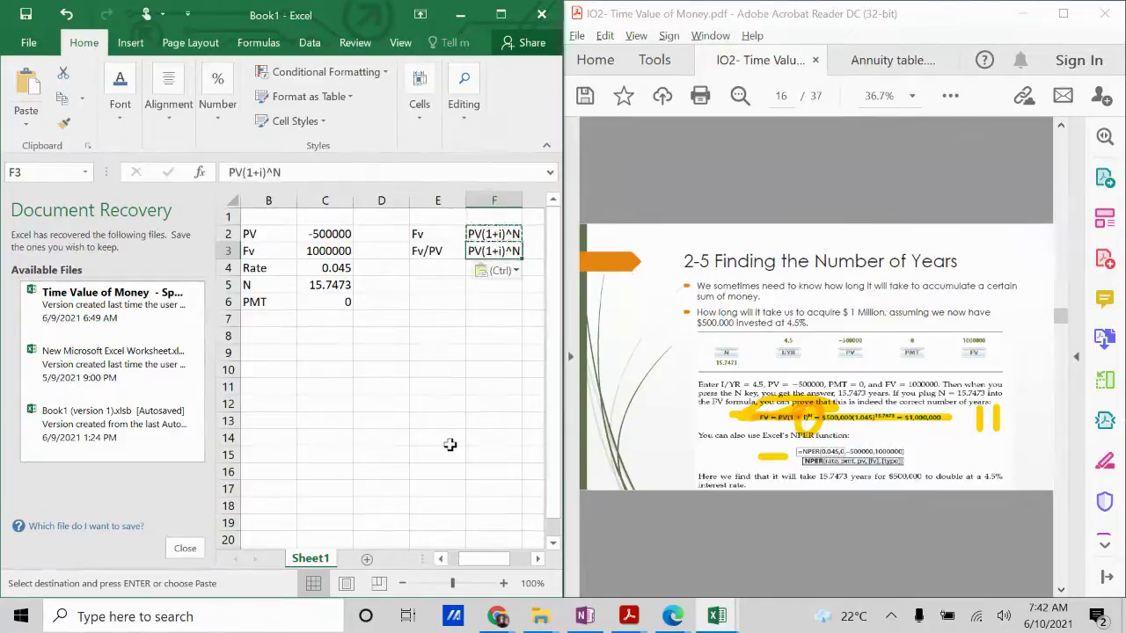
pyautogui.press('F2')
pyautogui.press('Left')
pyautogui.press('Left')
pyautogui.press('Left')
pyautogui.press('Left')
pyautogui.press('Left')
pyautogui.press('Left')
pyautogui.press('Left')
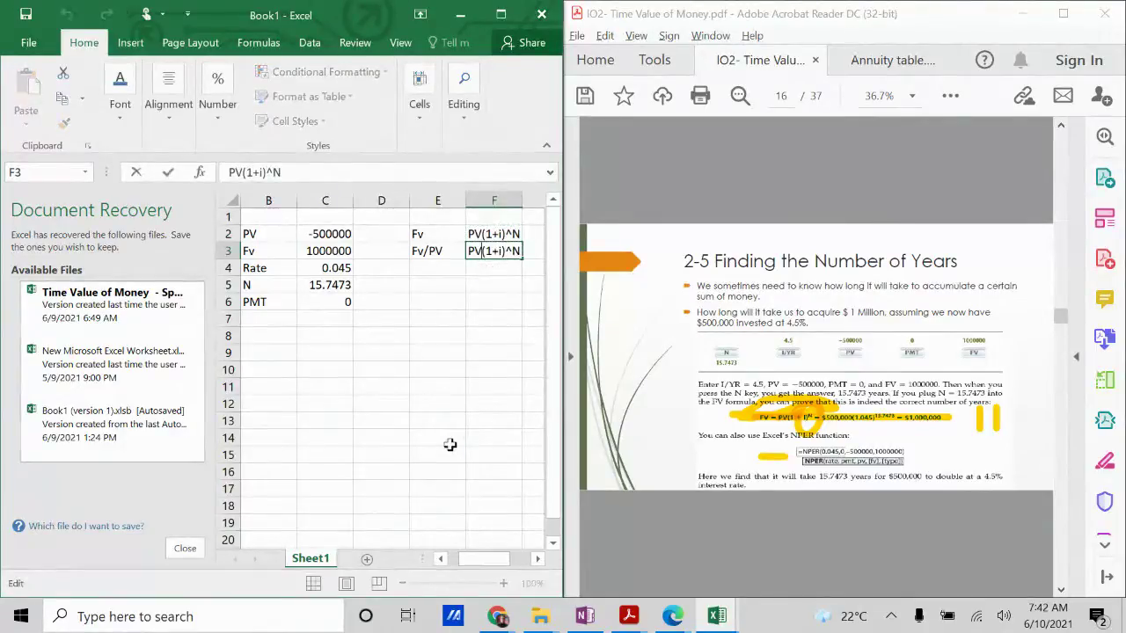
pyautogui.press('BackSpace')
pyautogui.press('BackSpace')
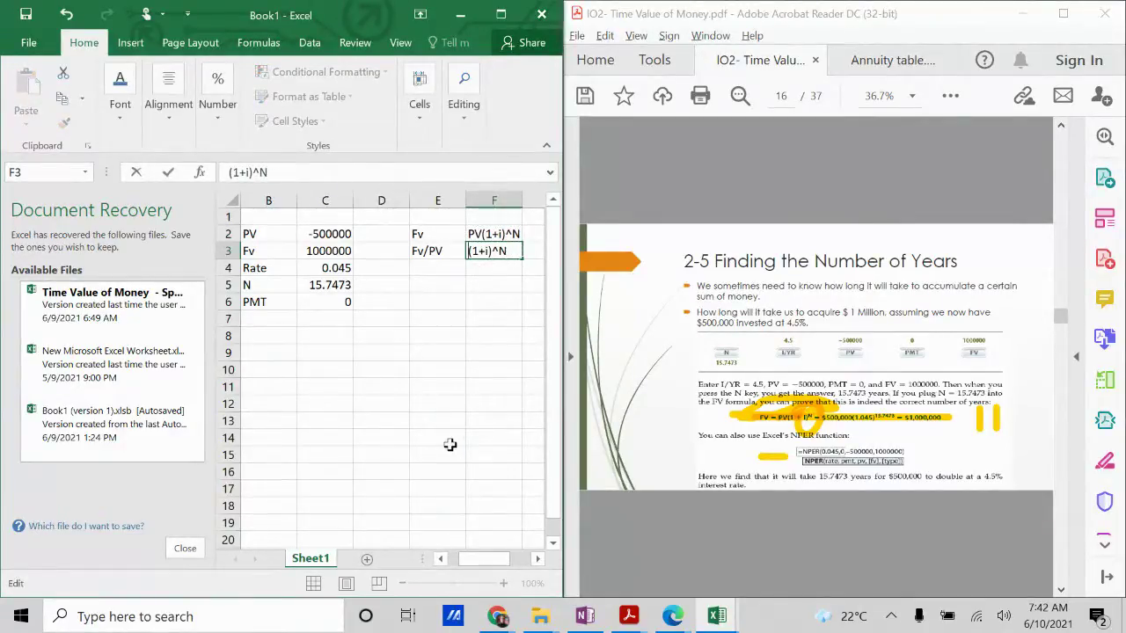
pyautogui.press('Return')
pyautogui.press('Up')
pyautogui.press('Down')
pyautogui.press('Left')
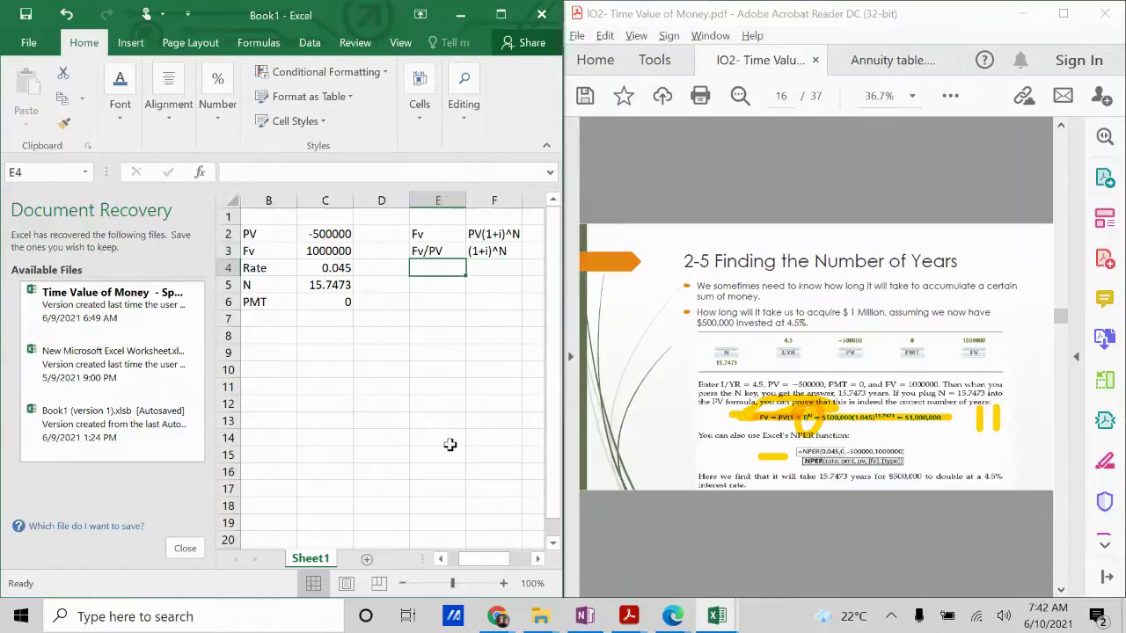
pyautogui.press('Up')
pyautogui.press('Right')
pyautogui.press('Down')
pyautogui.press('Left')
pyautogui.press('Right')
pyautogui.press('Up')
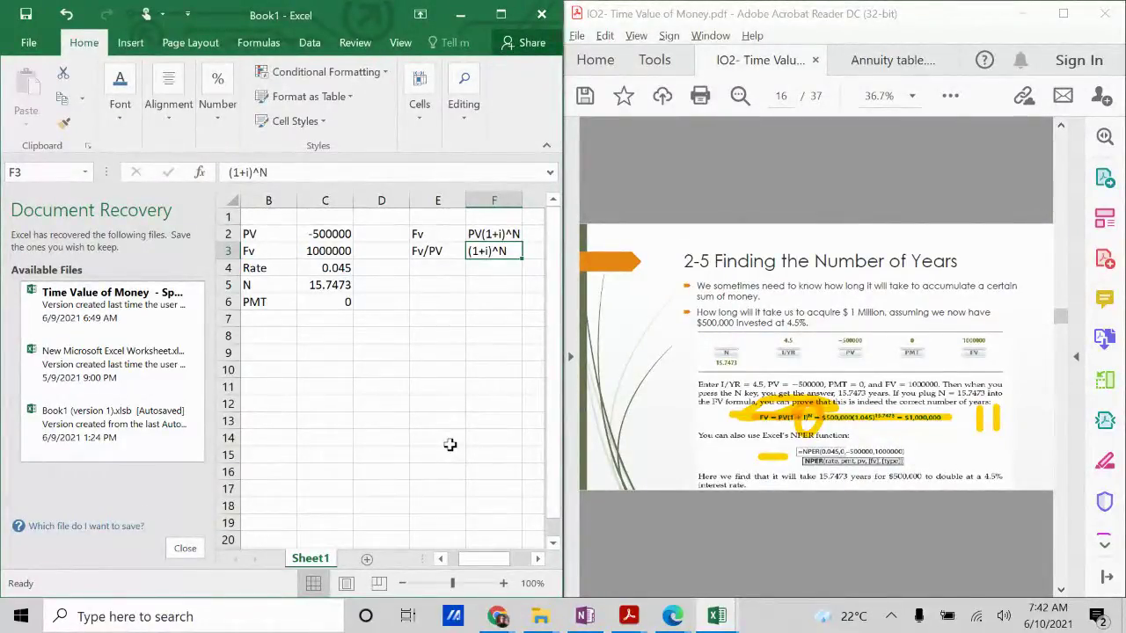
pyautogui.press('Left')
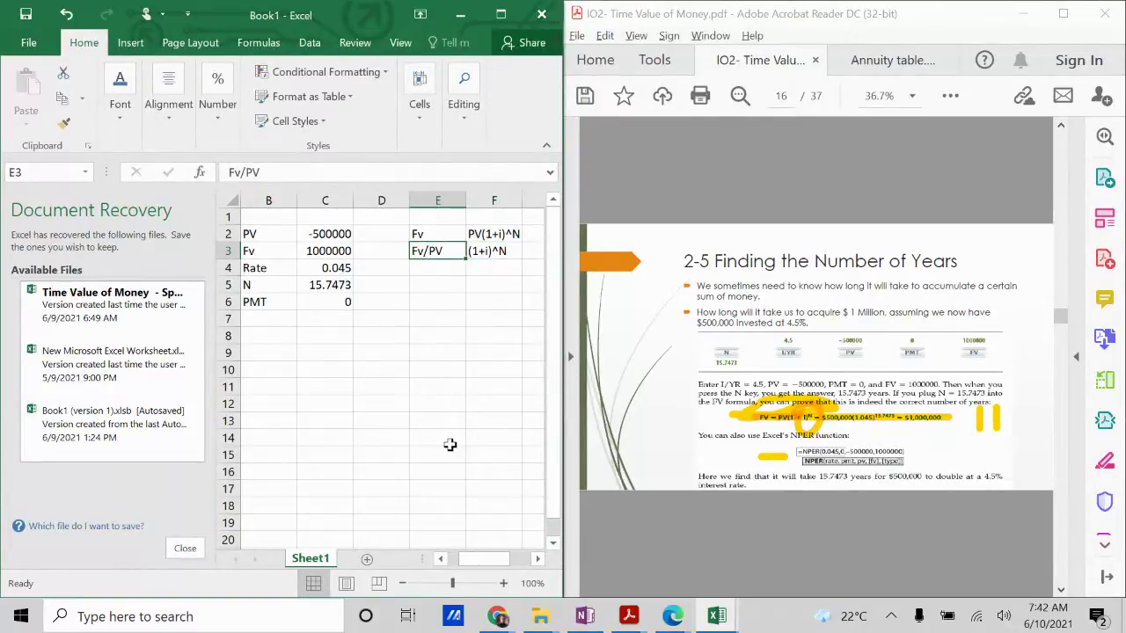
# Enter the note "Taking log on both sides" in cell E4, below the Fv/PV label.
pyautogui.press('Down')
pyautogui.write('log')
pyautogui.press('BackSpace')
pyautogui.press('BackSpace')
pyautogui.press('BackSpace')
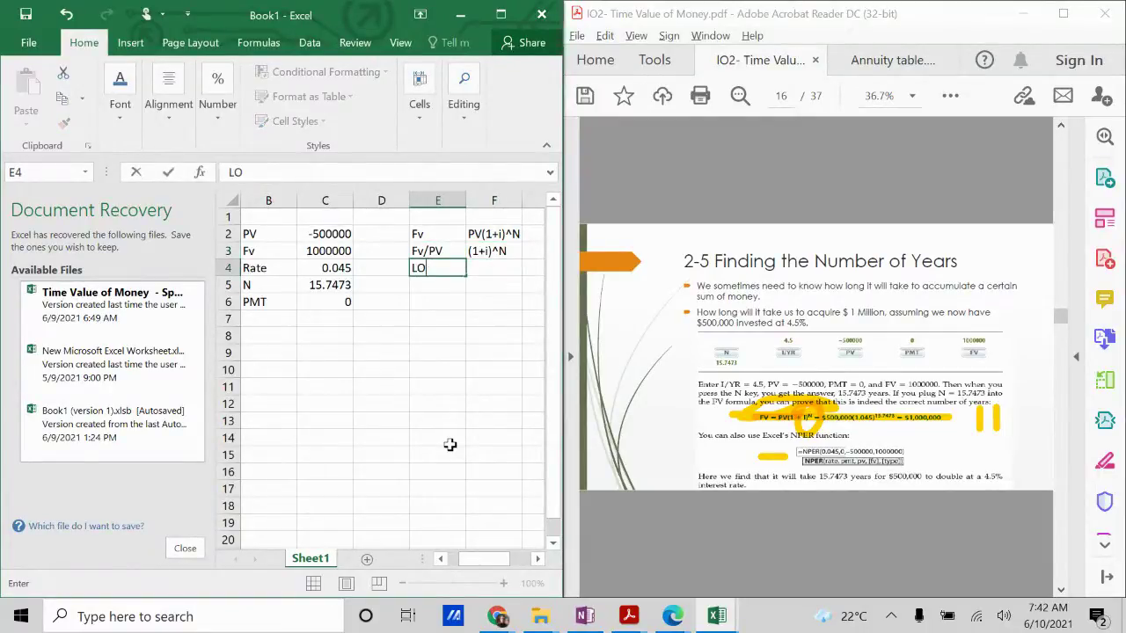
pyautogui.write('L')
pyautogui.press('BackSpace')
pyautogui.write('Taking log on bo')
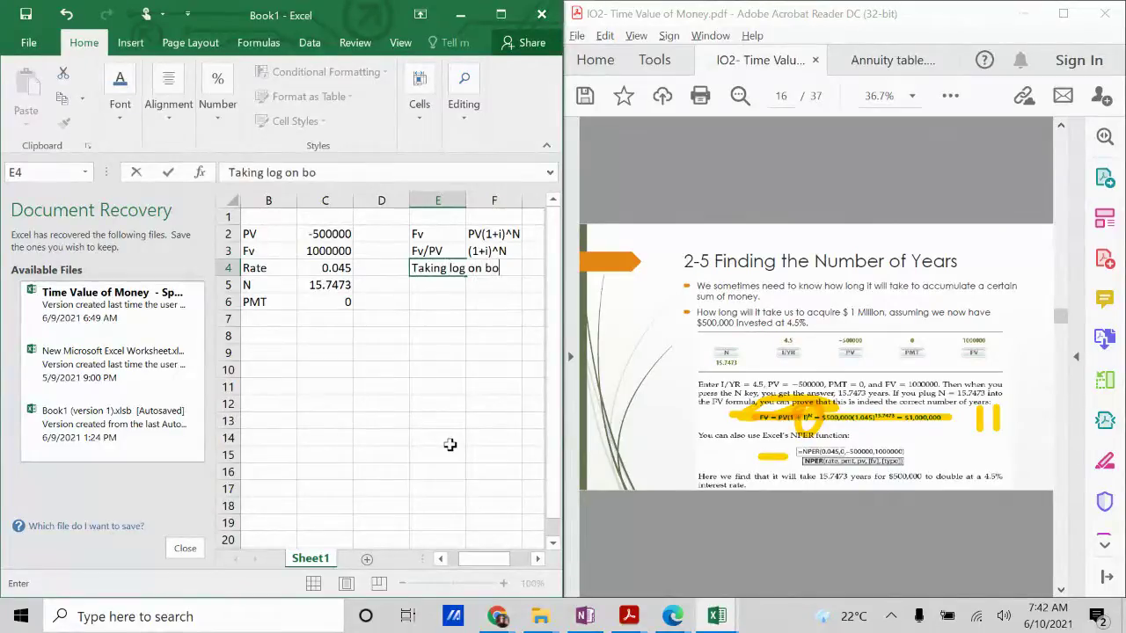
pyautogui.write('th sides')
pyautogui.press('Return')
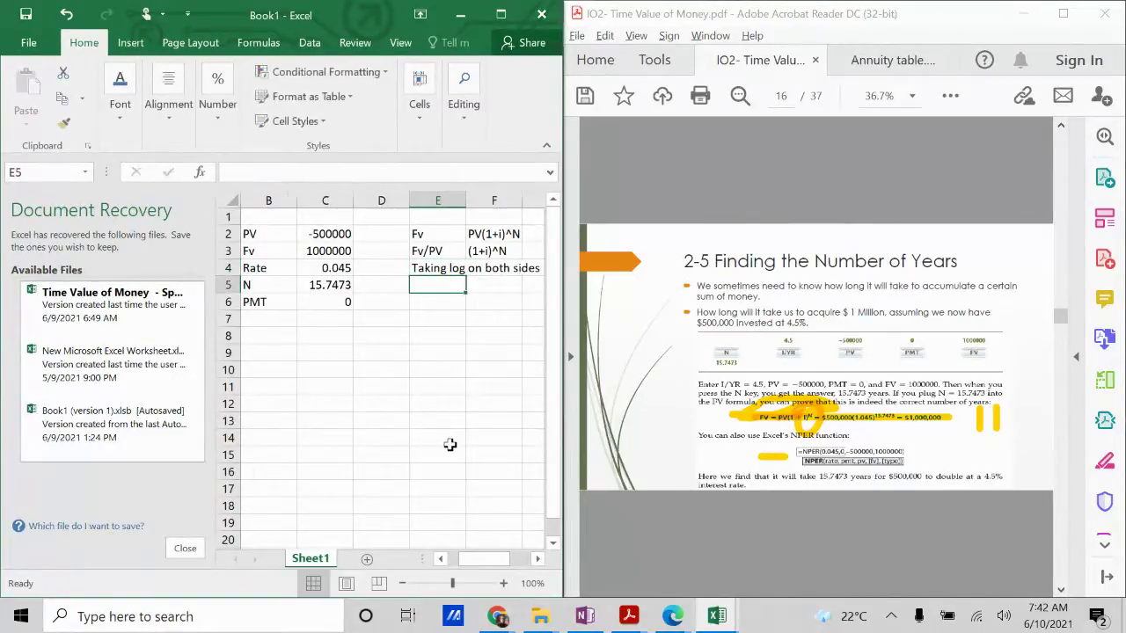
# Enter the formula =500000/1000000 in cell E5, below the log note.
pyautogui.write('LOg')
pyautogui.press('BackSpace')
pyautogui.press('BackSpace')
pyautogui.press('BackSpace')
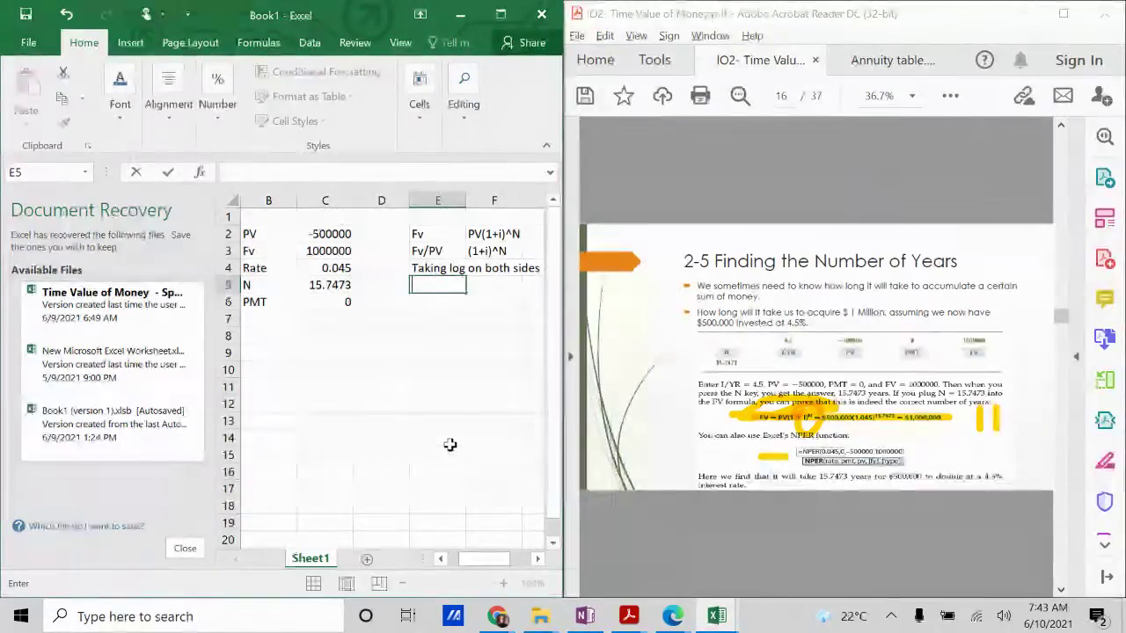
pyautogui.write('=')
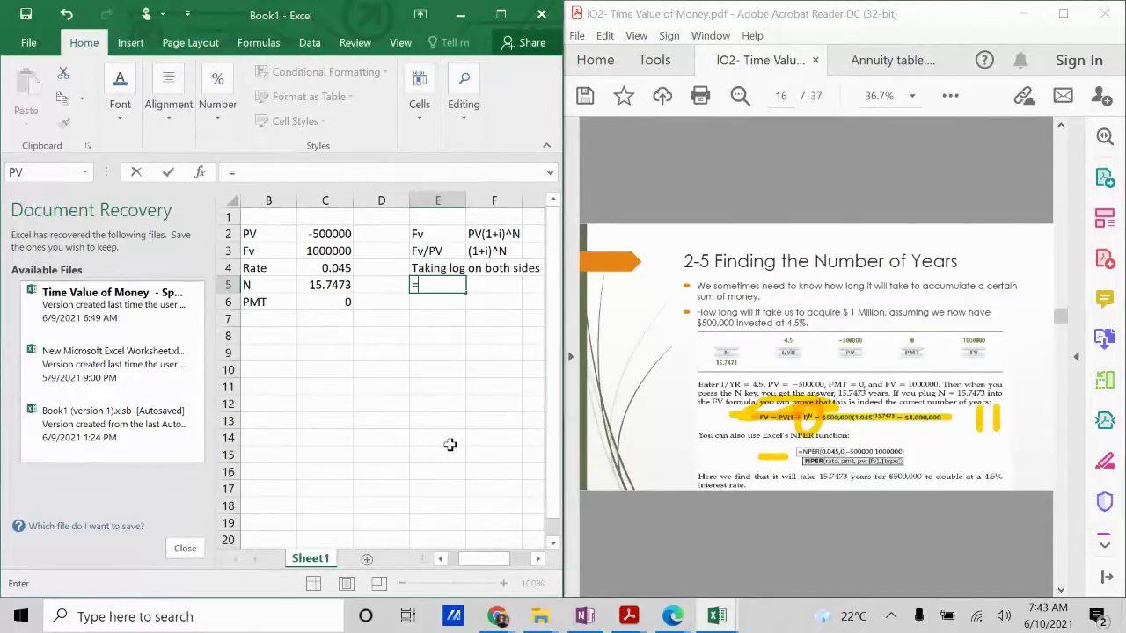
pyautogui.write('500000/1000')
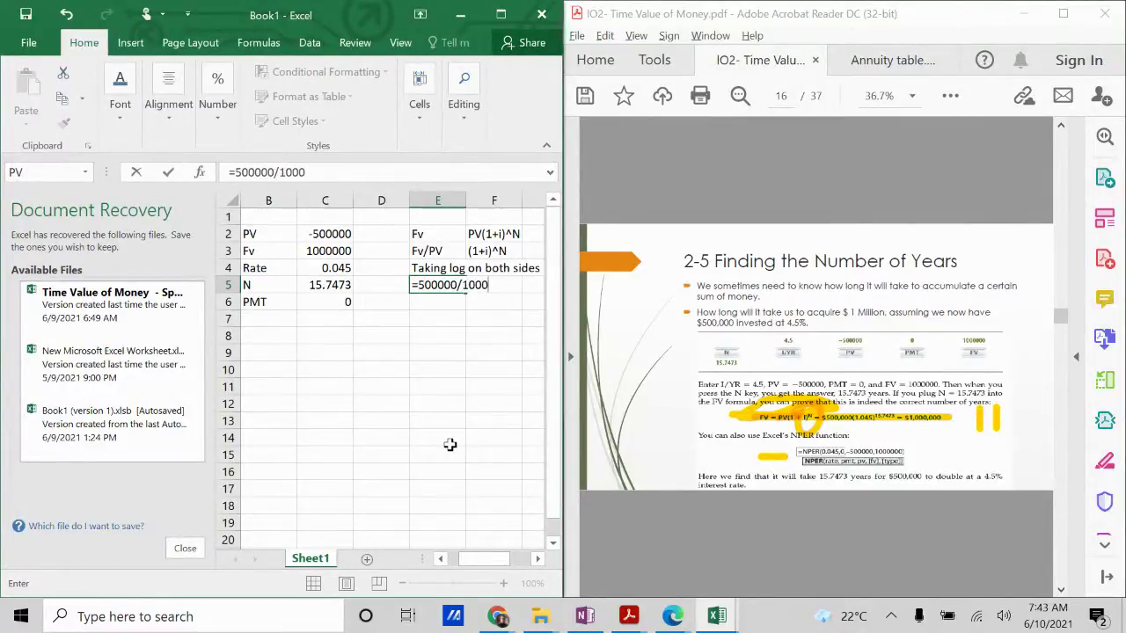
pyautogui.write('000')
pyautogui.press('Return')
pyautogui.press('Up')
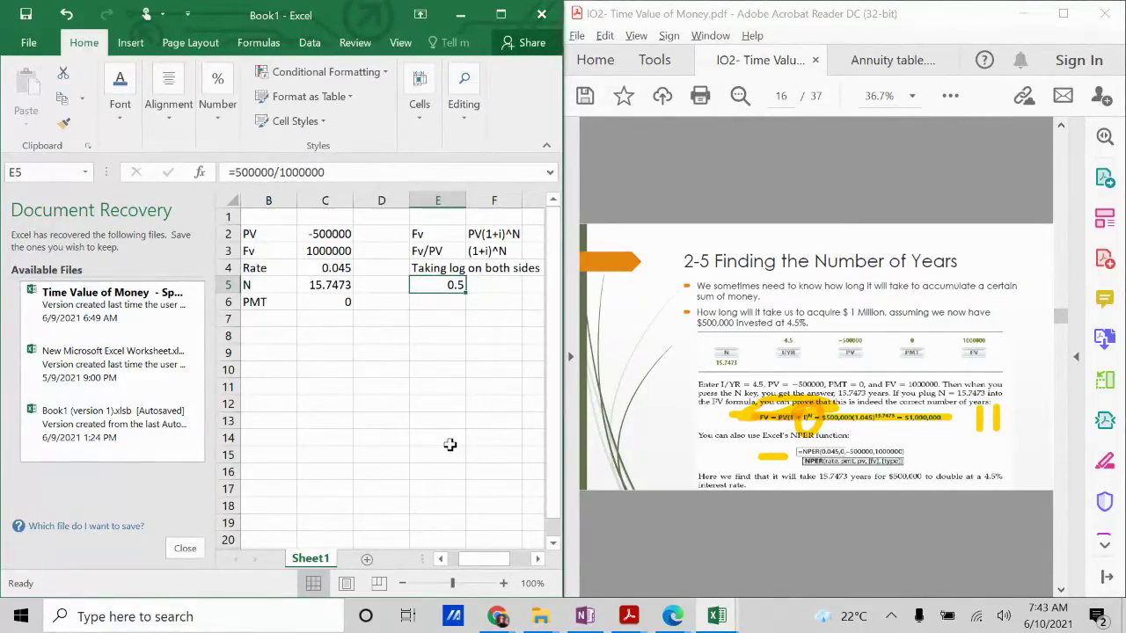
pyautogui.press('Right')
pyautogui.write('Log')
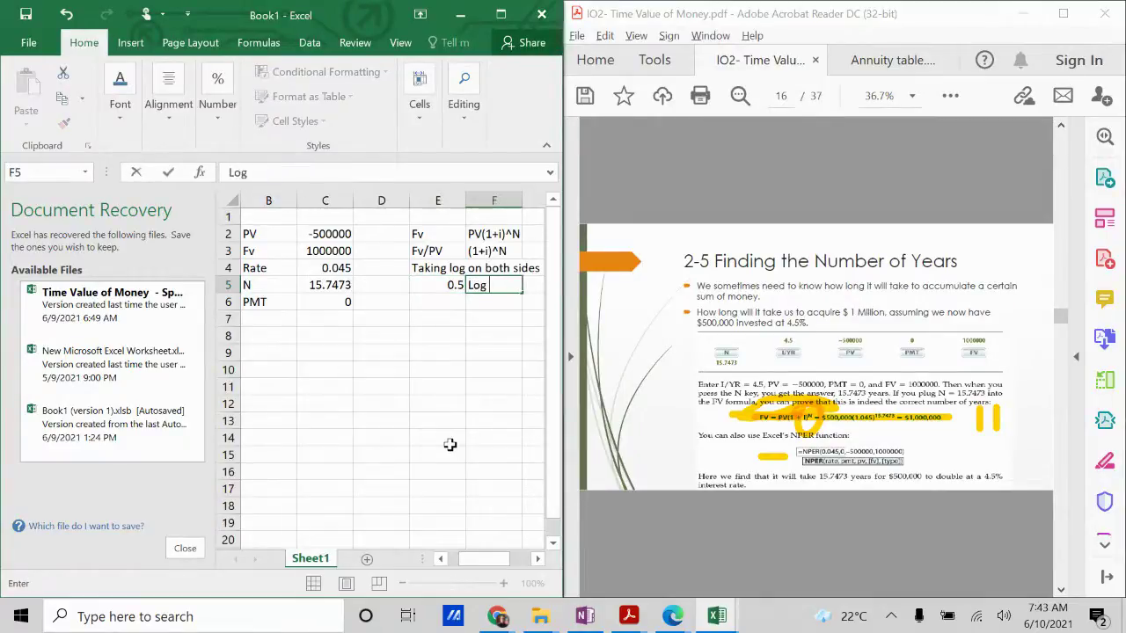
pyautogui.press('BackSpace')
pyautogui.press('BackSpace')
pyautogui.press('BackSpace')
pyautogui.write('N')
pyautogui.press('BackSpace')
pyautogui.write('log')
pyautogui.press('BackSpace')
pyautogui.press('BackSpace')
pyautogui.press('BackSpace')
pyautogui.write('Log')
pyautogui.press('Escape')
# Copy the expression (1+i)^N from cell F3 into cell F5.
pyautogui.press('Up')
pyautogui.press('Up')
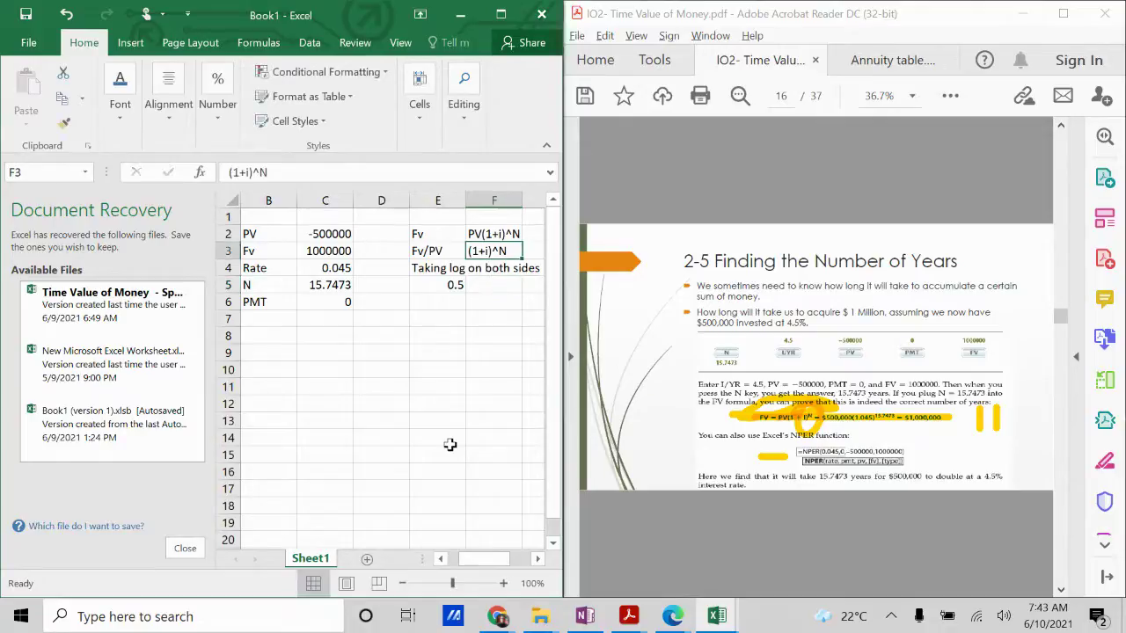
pyautogui.hotkey('ctrl', 'c')
pyautogui.press('Down')
pyautogui.press('Down')
pyautogui.hotkey('ctrl', 'v')
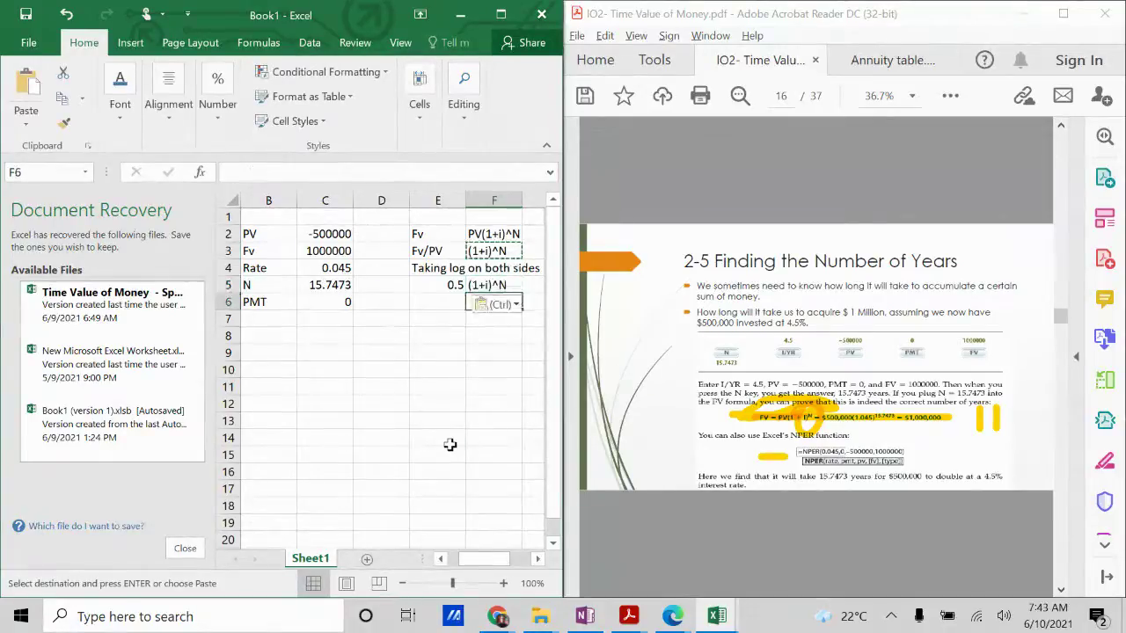
pyautogui.press('Escape')
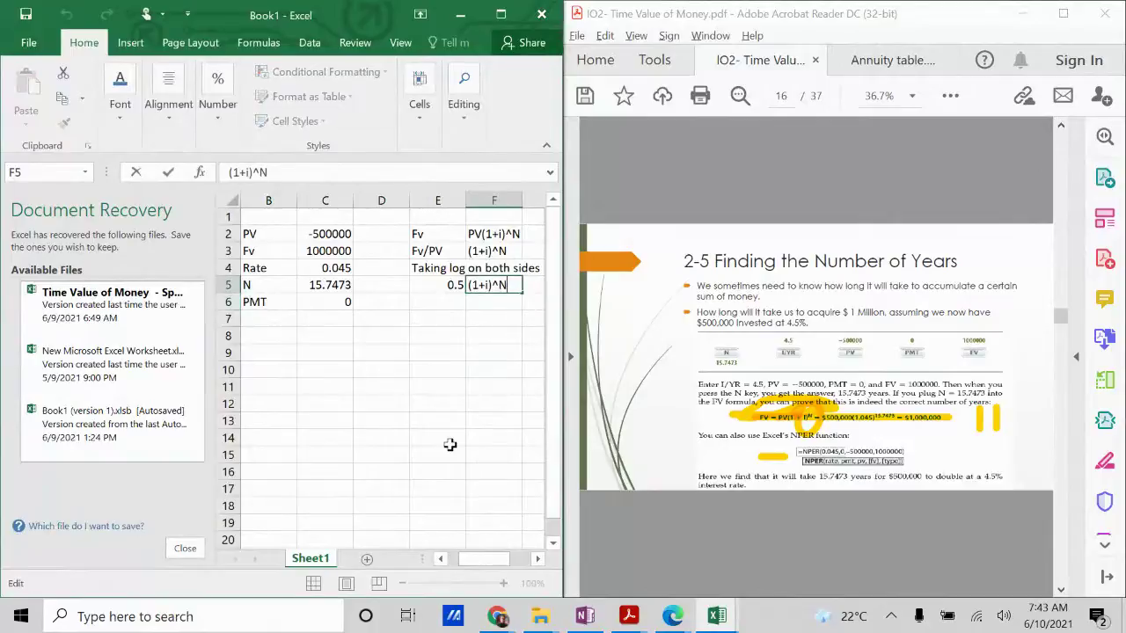
# Enter the expression "N log (1+i)" in cell F6, below (1+i)^N.
pyautogui.press('Down')
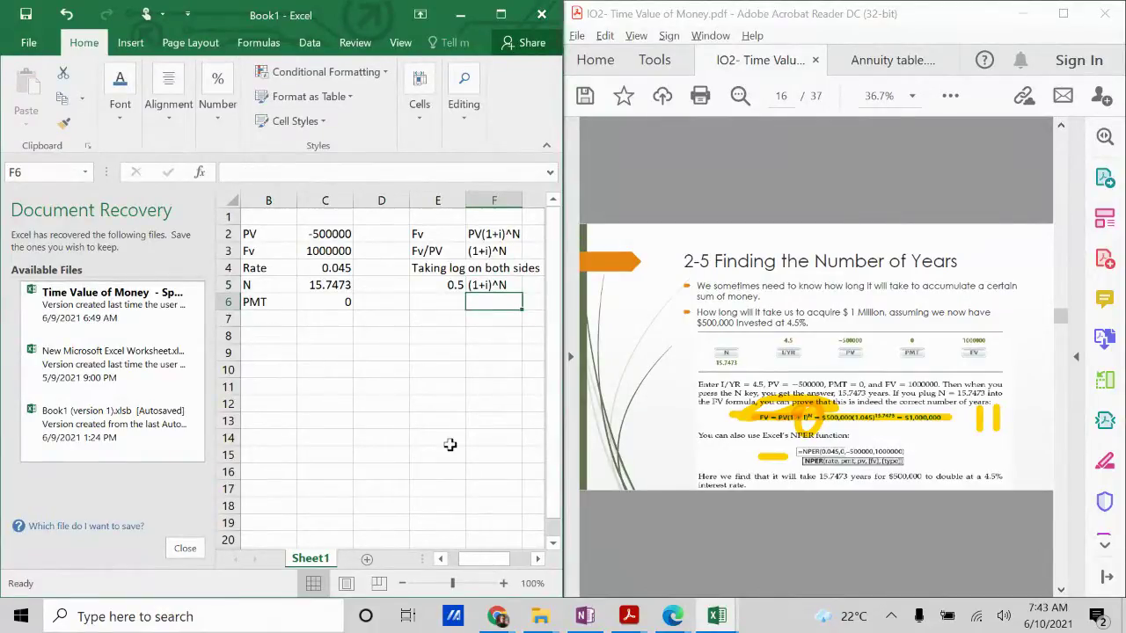
pyautogui.write('N')
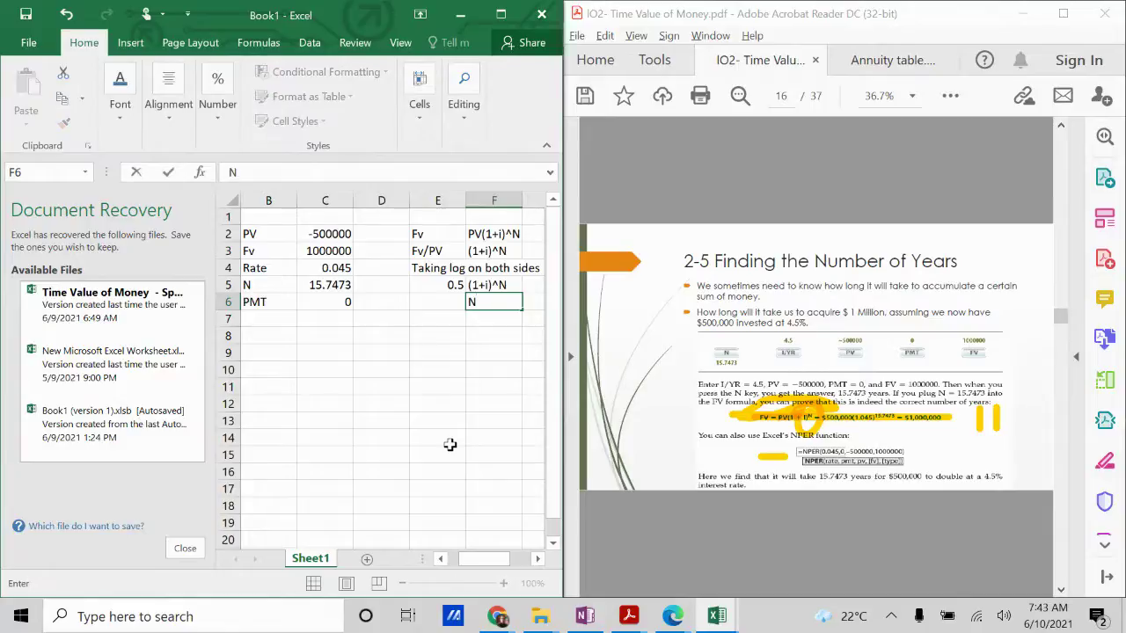
pyautogui.write(' log')
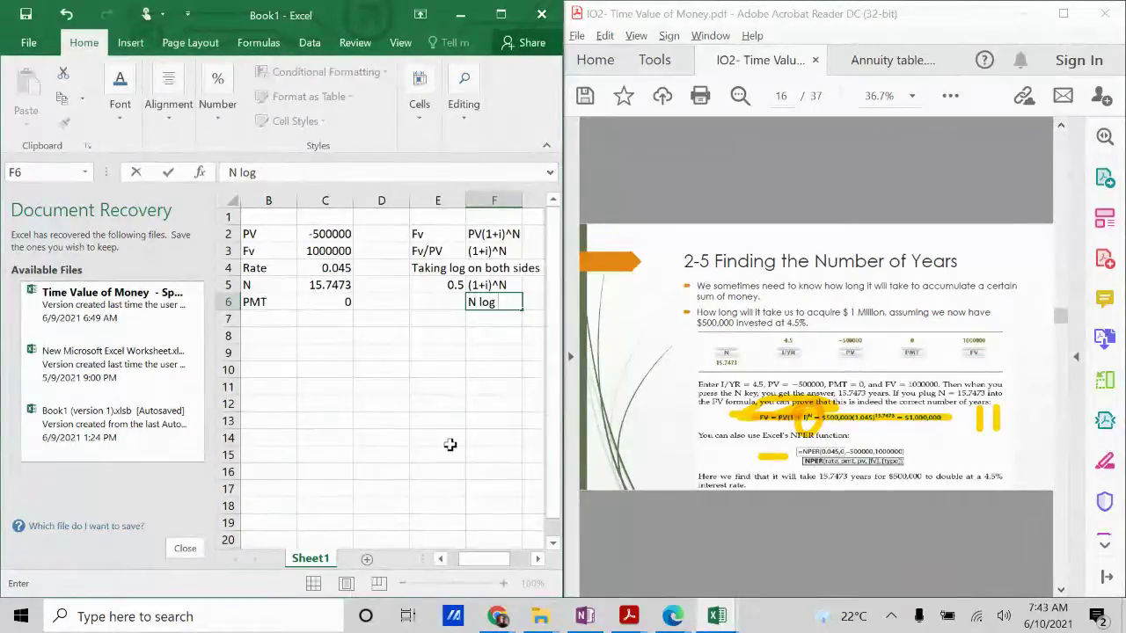
pyautogui.write(' (1+i)')
pyautogui.press('Return')
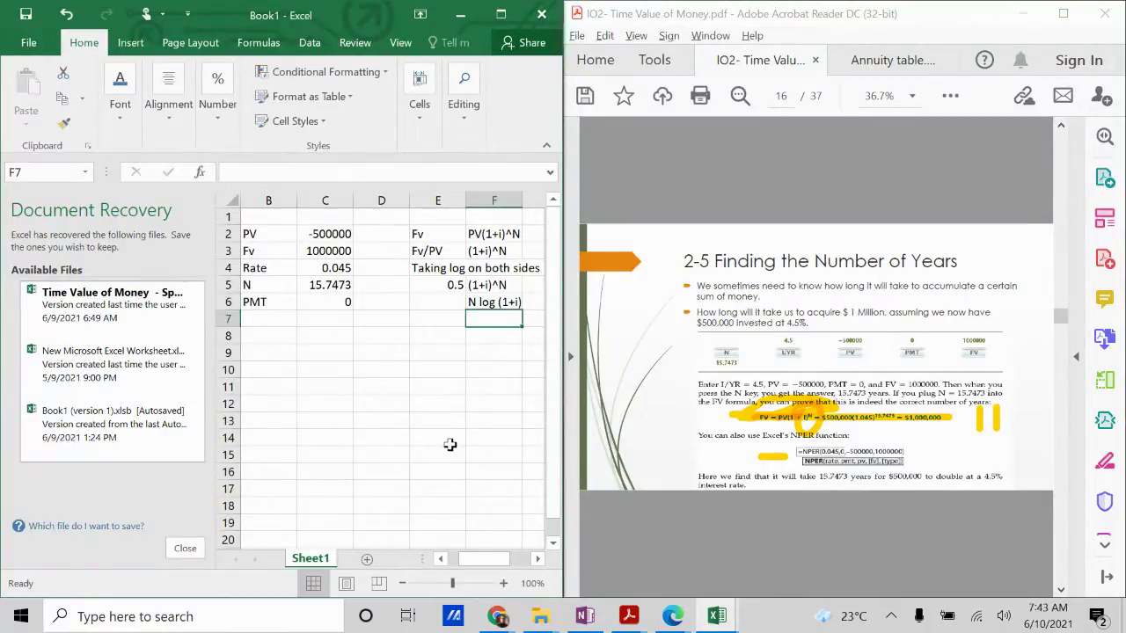
# Enter the text "log .5" in cell E6, beside the N log (1+i) expression.
pyautogui.press('Up')
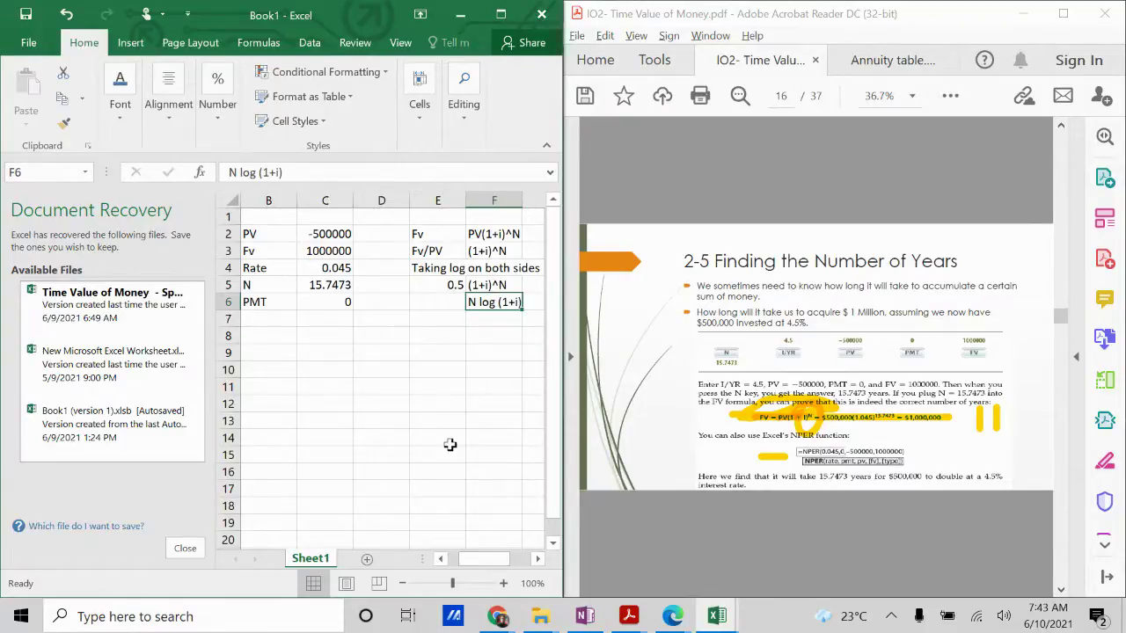
pyautogui.press('Left')
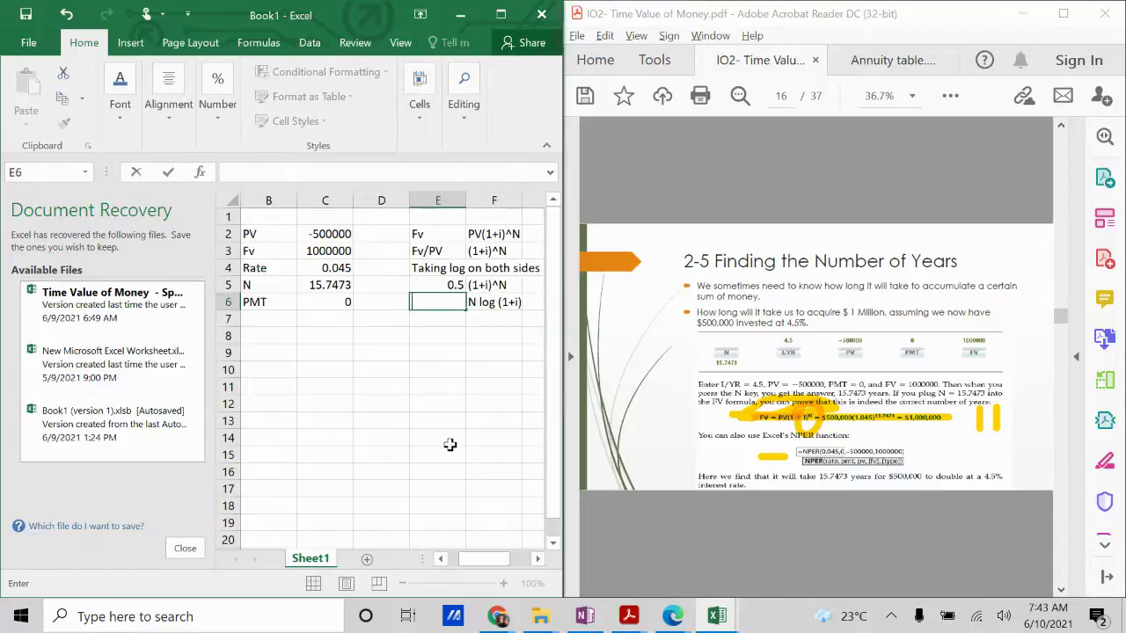
pyautogui.write('log .5')
pyautogui.press('Return')
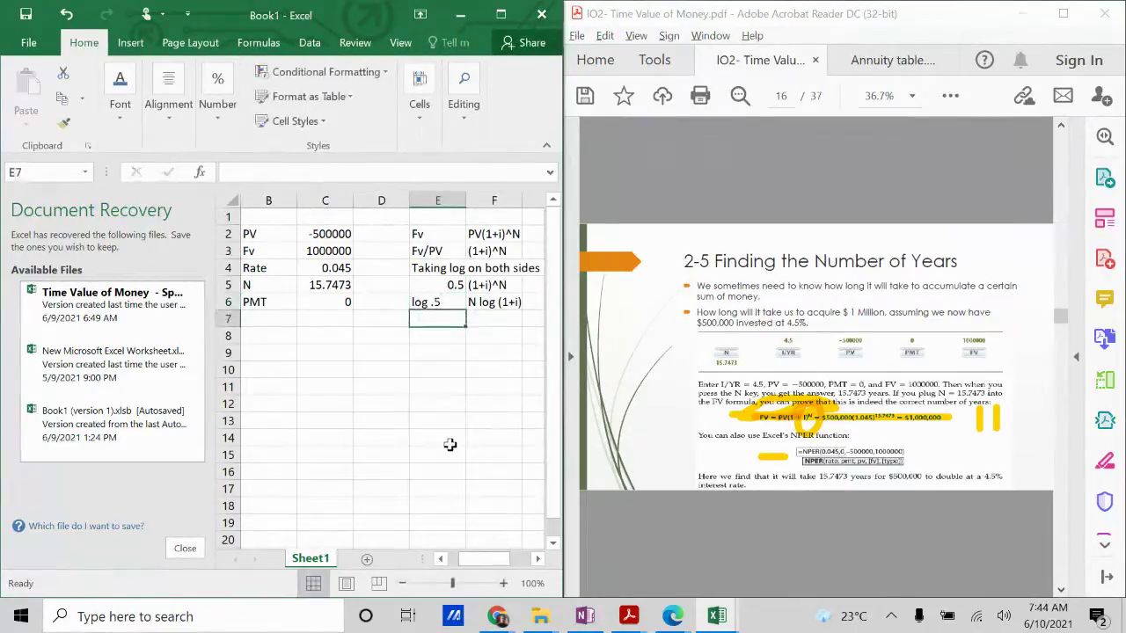
# Check the log equation in row 6 against the Fv/PV ratio in cell E3.
pyautogui.press('Up')
pyautogui.press('Right')
pyautogui.press('Left')
pyautogui.press('Down')
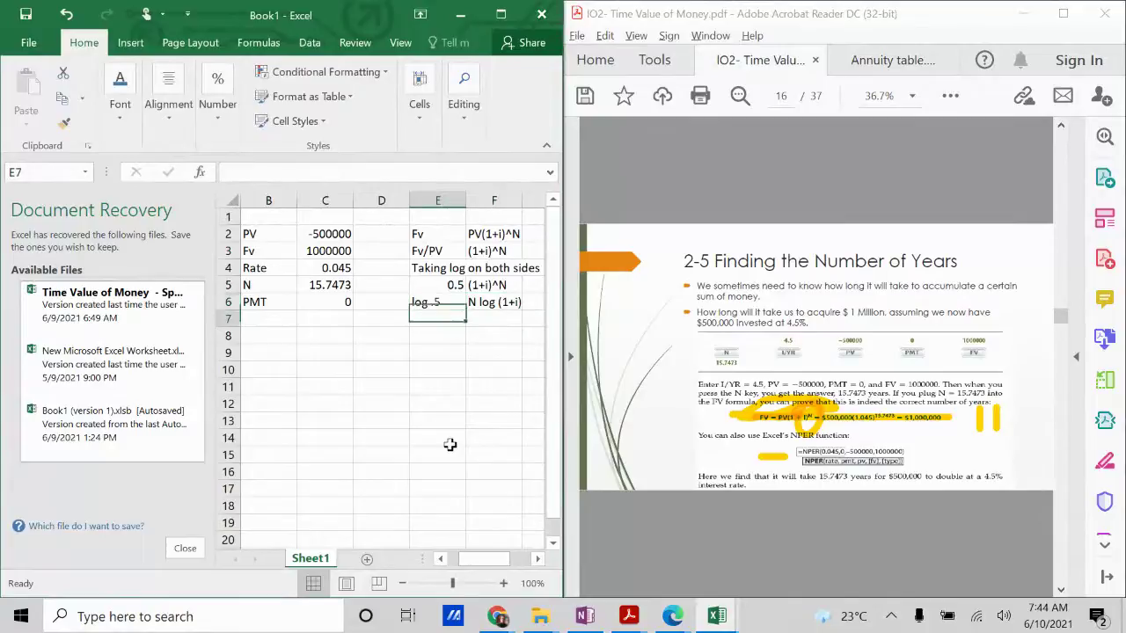
pyautogui.press('Up')
pyautogui.press('Right')
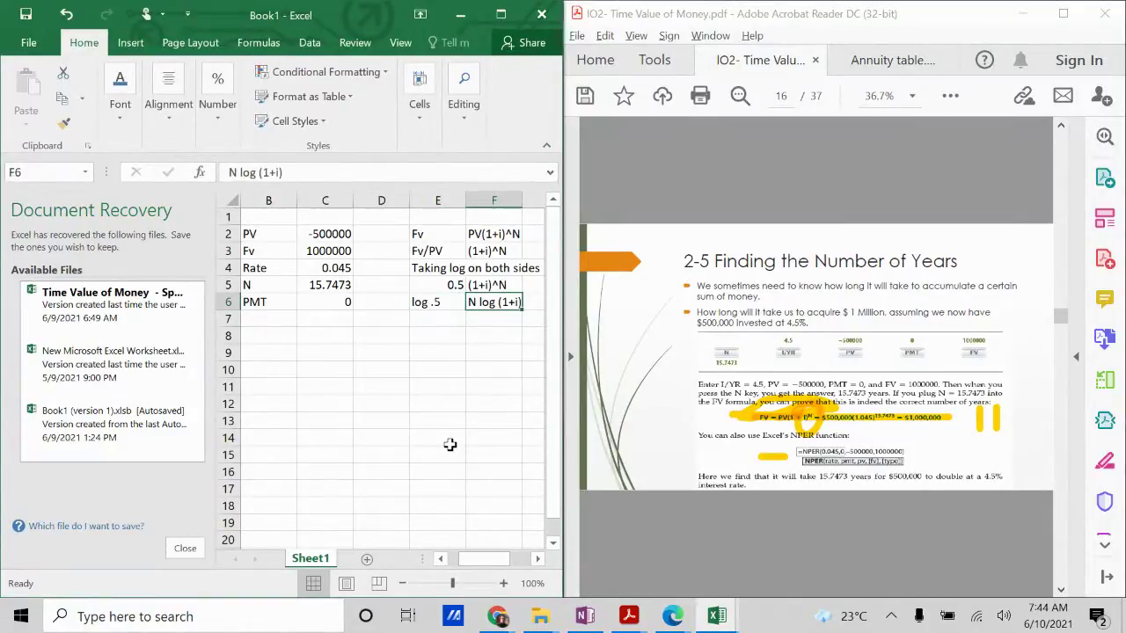
pyautogui.press('Left')
pyautogui.press('Up')
pyautogui.press('Up')
pyautogui.press('Up')
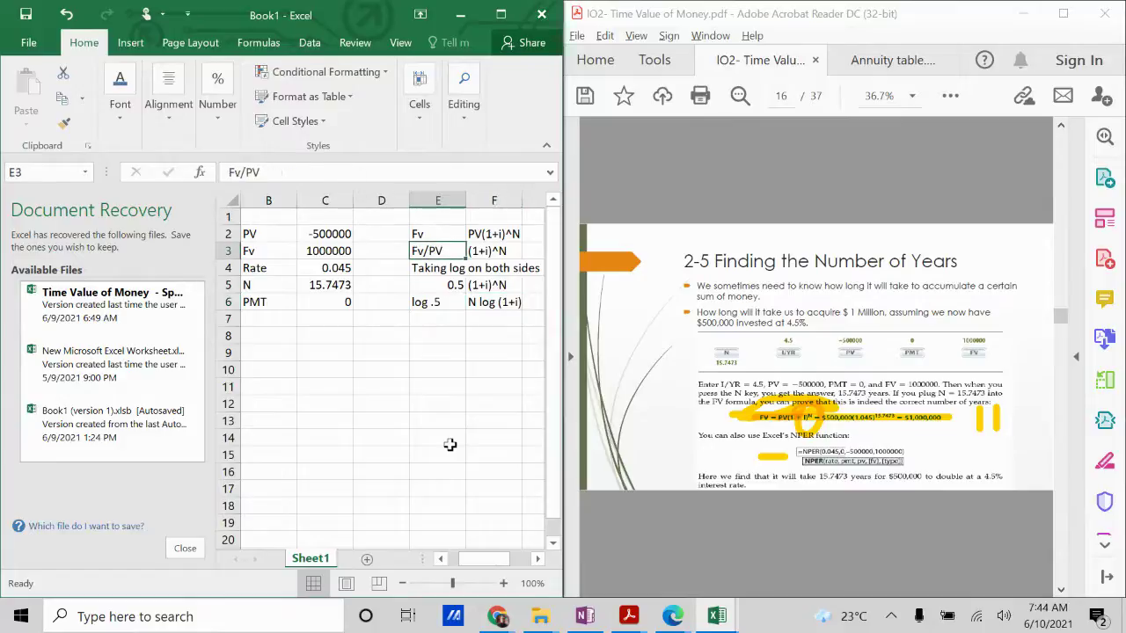
# Swap the numerator and denominator of the ratio in cell E5 so the formula reads =1000000/500000.
pyautogui.press('Down')
pyautogui.press('Down')
pyautogui.press('F2')
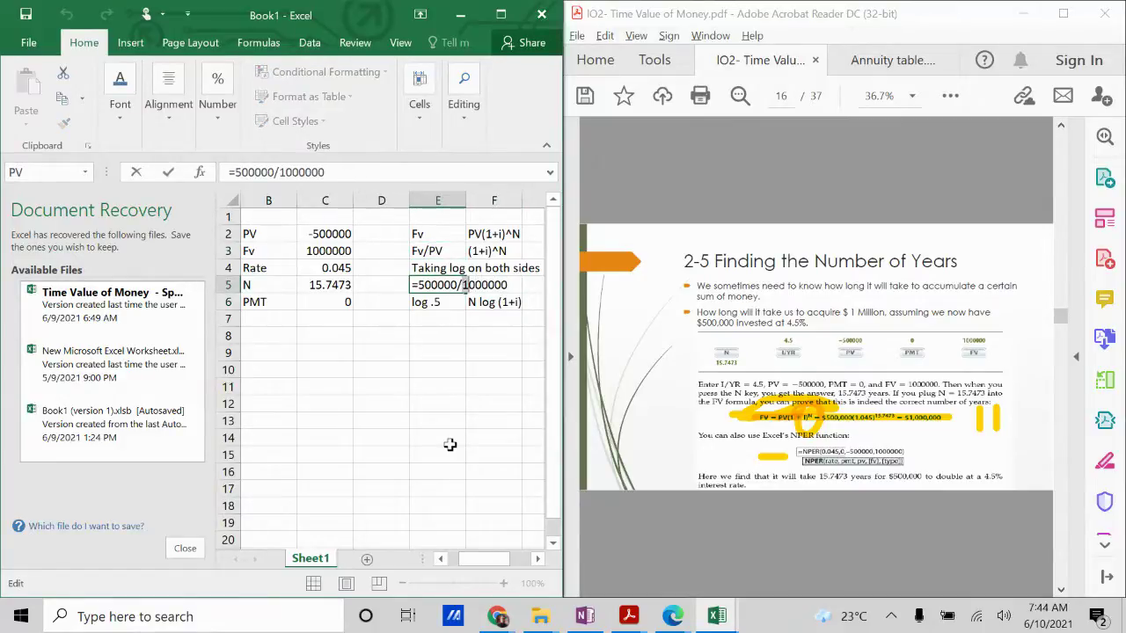
pyautogui.hotkey('shift', 'Right')
pyautogui.hotkey('shift', 'Right')
pyautogui.hotkey('shift', 'Right')
pyautogui.hotkey('shift', 'Right')
pyautogui.hotkey('shift', 'Right')
pyautogui.hotkey('shift', 'Right')
pyautogui.hotkey('shift', 'Right')
pyautogui.hotkey('ctrl', 'c')
pyautogui.press('Left')
pyautogui.press('Left')
pyautogui.press('Left')
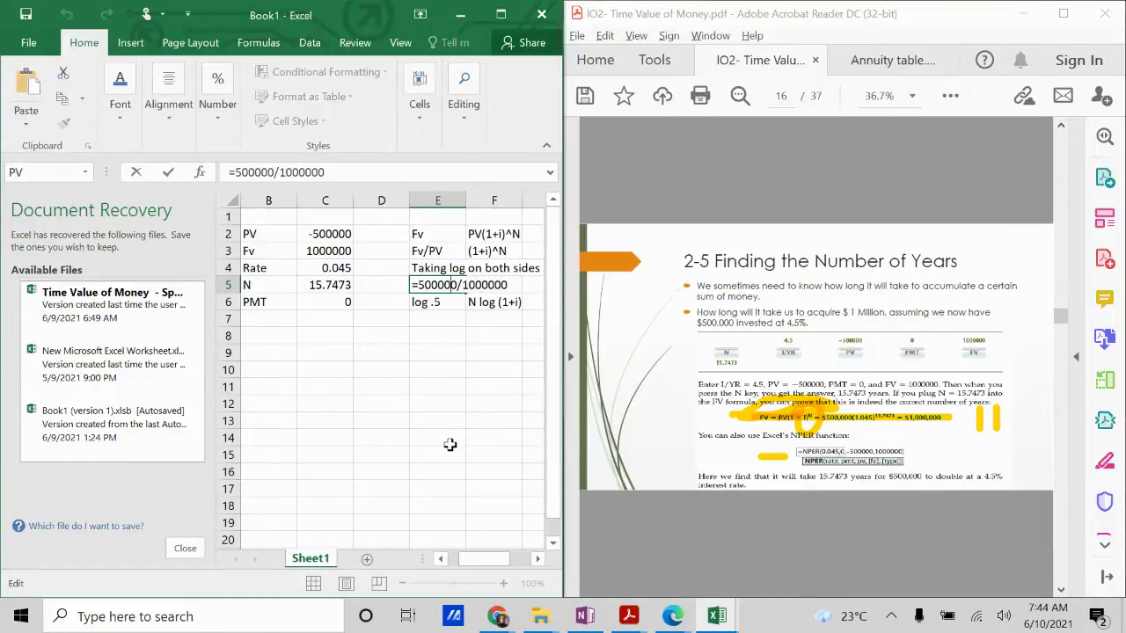
pyautogui.hotkey('shift', 'Left')
pyautogui.hotkey('shift', 'Left')
pyautogui.hotkey('shift', 'Left')
pyautogui.hotkey('shift', 'Left')
pyautogui.hotkey('shift', 'Left')
pyautogui.hotkey('shift', 'Left')
pyautogui.hotkey('ctrl', 'v')
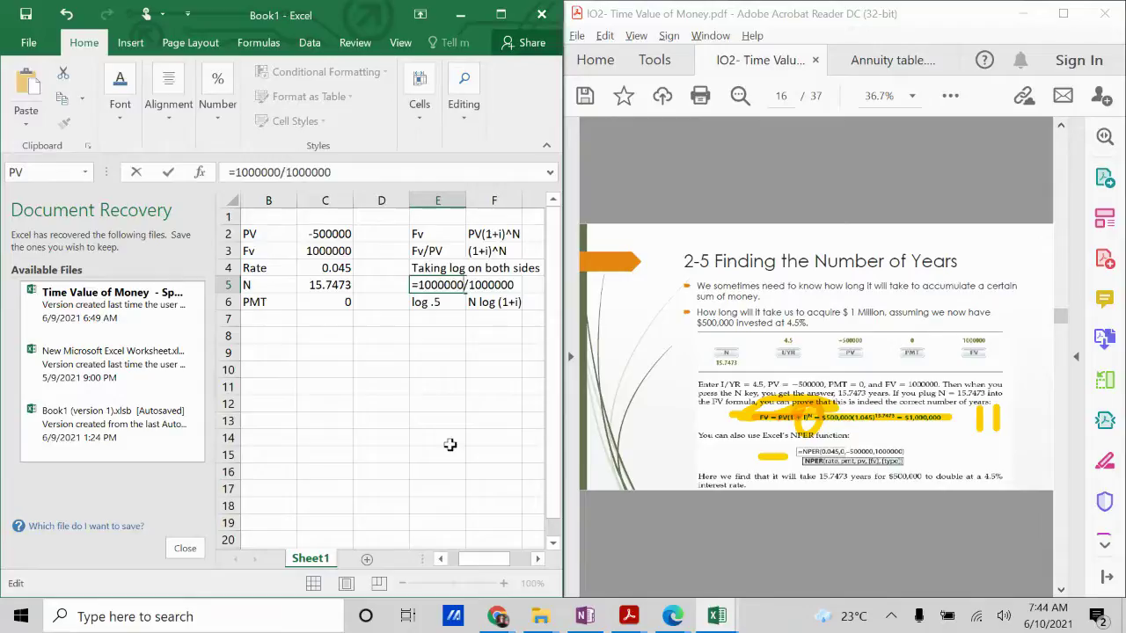
pyautogui.hotkey('shift', 'Right')
pyautogui.hotkey('shift', 'Right')
pyautogui.write('5')
pyautogui.press('Return')
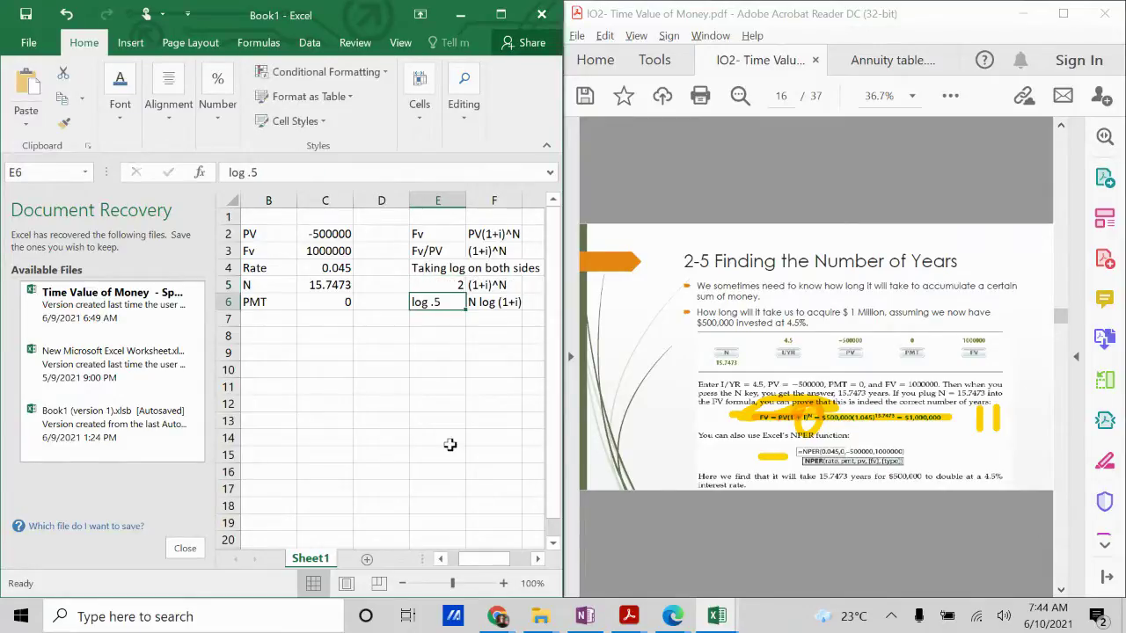
# Change the text in cell E6 to "log 2".
pyautogui.press('F2')
pyautogui.press('BackSpace')
pyautogui.press('BackSpace')
pyautogui.write('2')
pyautogui.press('Return')
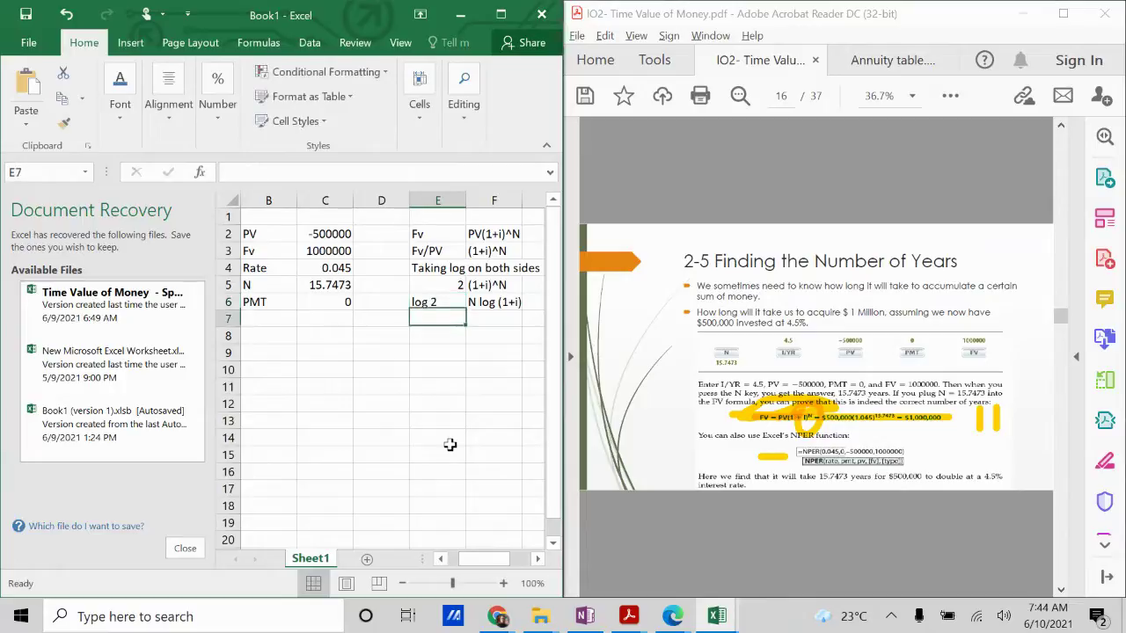
# Review the derivation in rows 3 to 6, comparing the Fv/PV ratio, its value and the log terms.
pyautogui.press('Up')
pyautogui.press('Up')
pyautogui.press('Up')
pyautogui.press('Down')
pyautogui.press('Up')
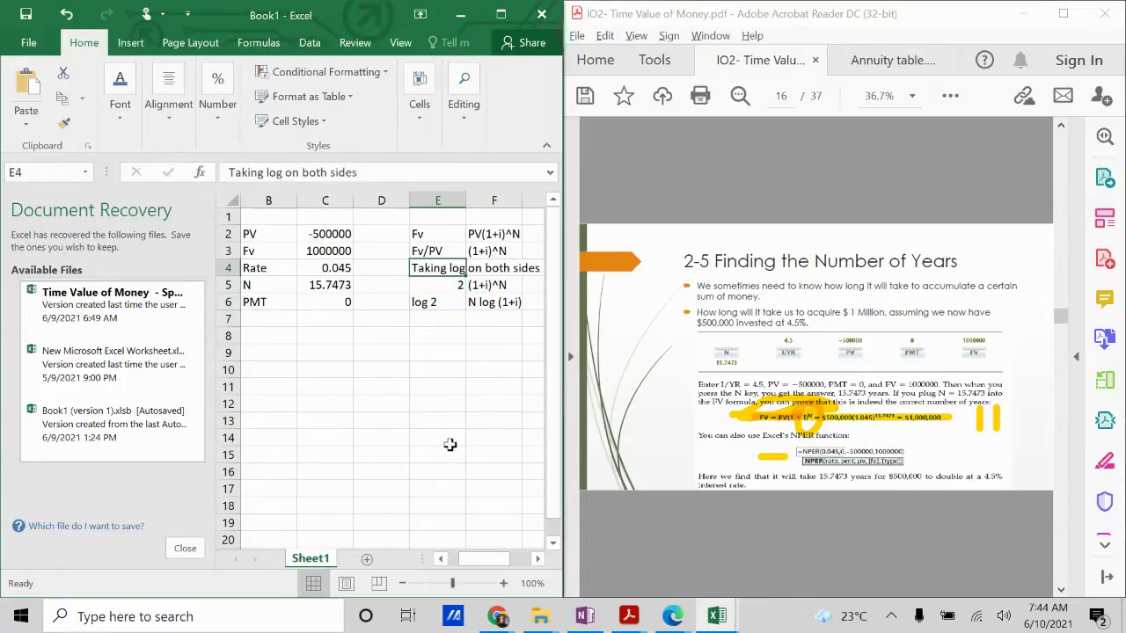
pyautogui.press('Down')
pyautogui.press('Down')
pyautogui.press('Up')
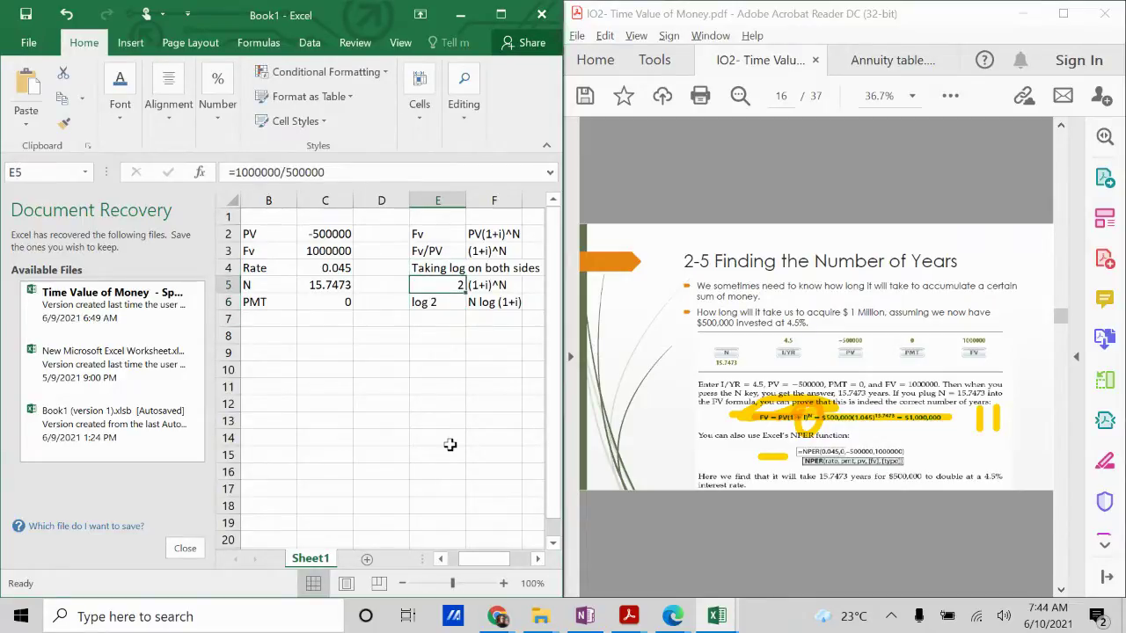
pyautogui.press('Up')
pyautogui.press('Up')
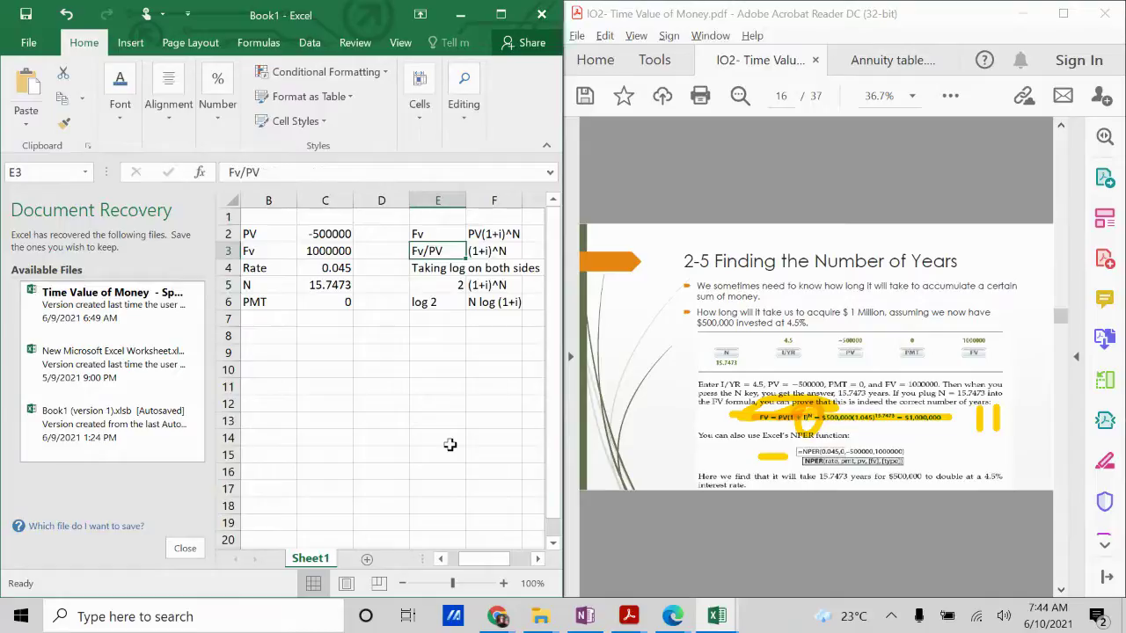
pyautogui.press('Down')
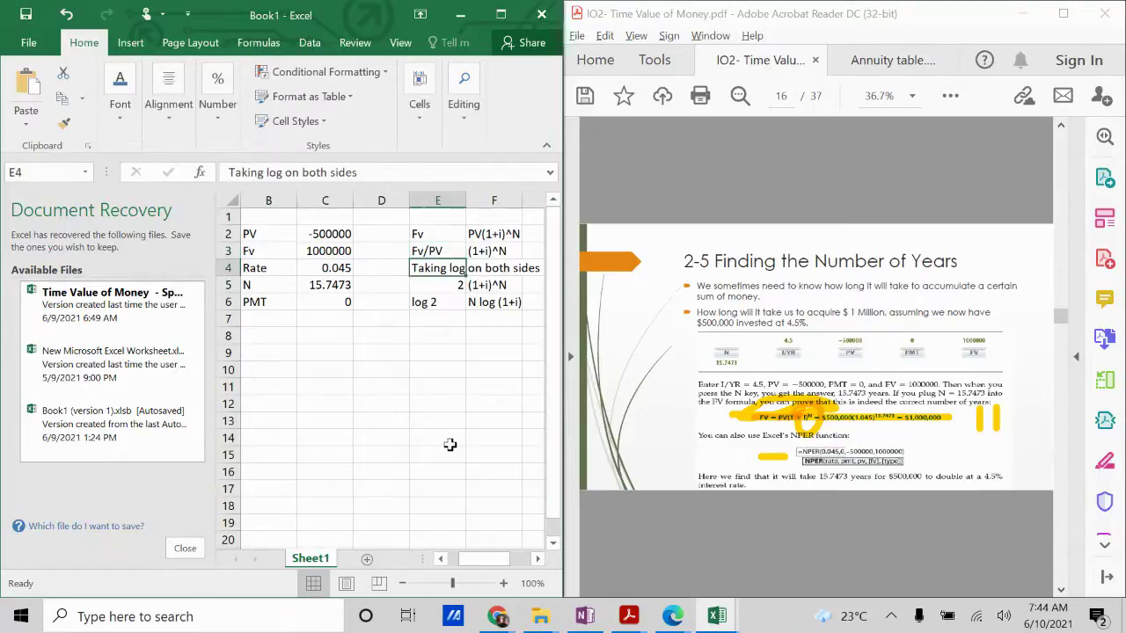
pyautogui.press('Down')
pyautogui.press('Right')
pyautogui.press('Left')
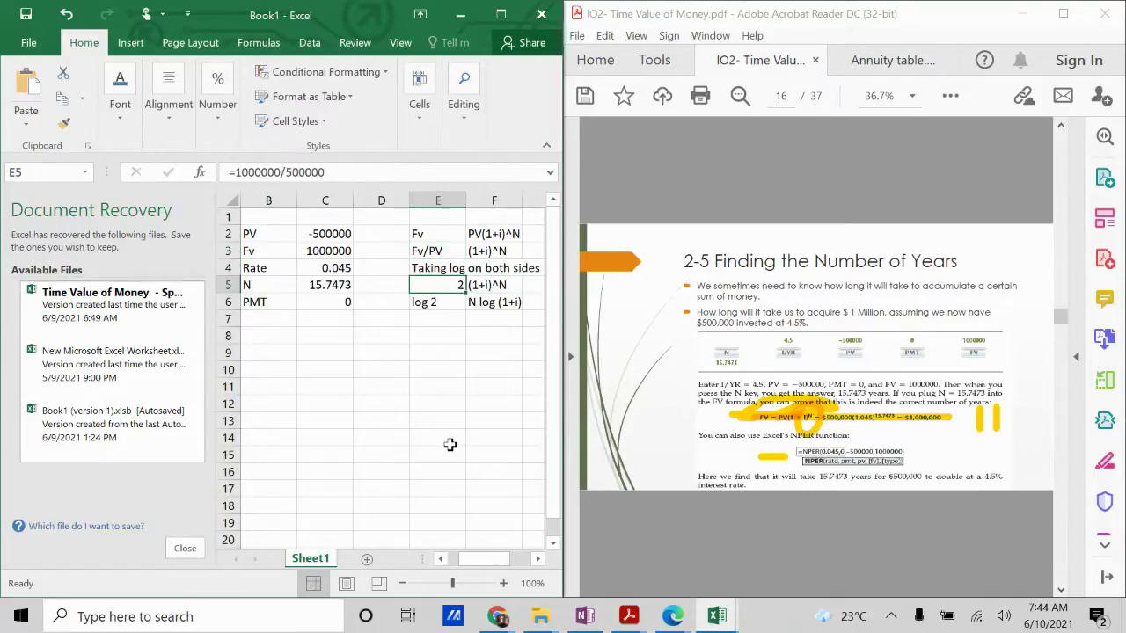
pyautogui.press('Right')
pyautogui.hscroll(1, 449, 444)
pyautogui.press('Left')
pyautogui.press('Down')
pyautogui.press('Up')
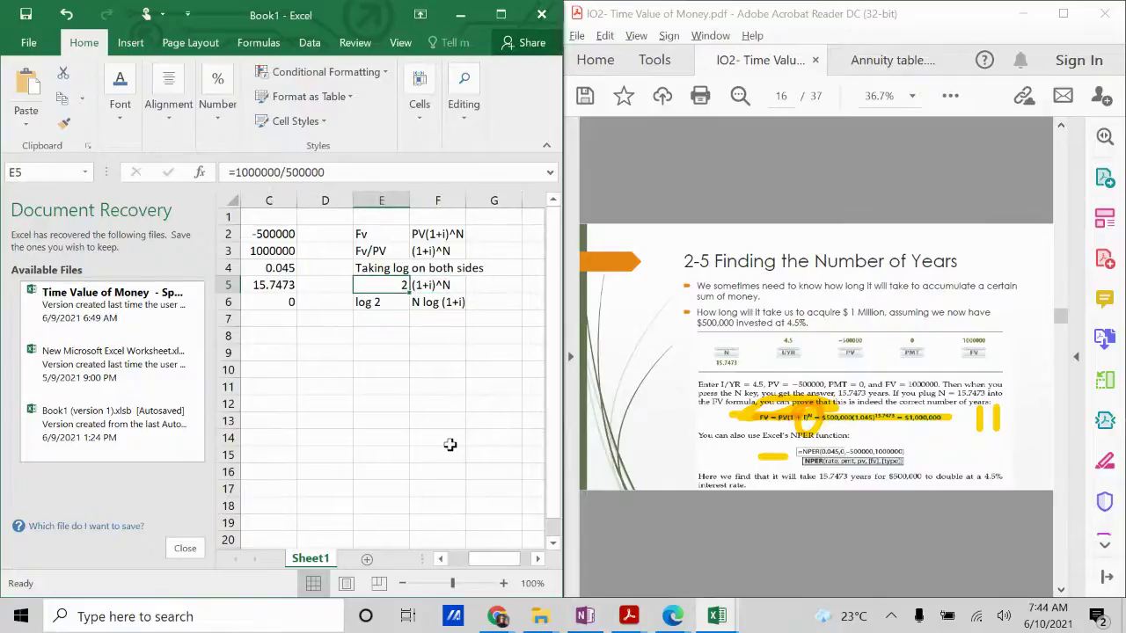
pyautogui.press('Right')
pyautogui.press('Left')
pyautogui.press('Down')
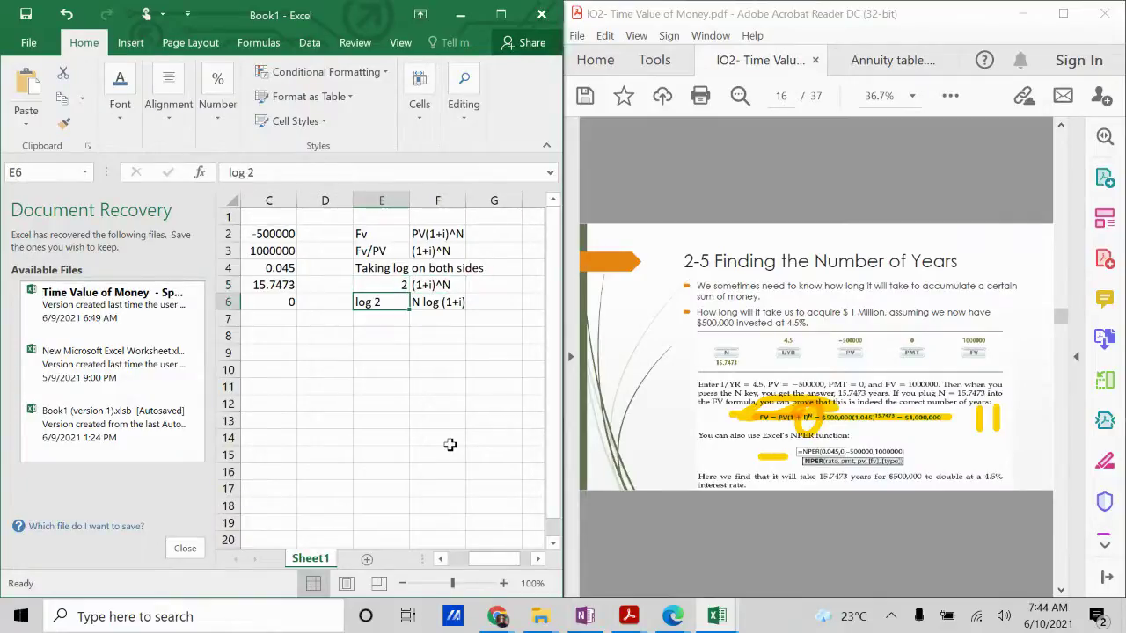
pyautogui.press('Up')
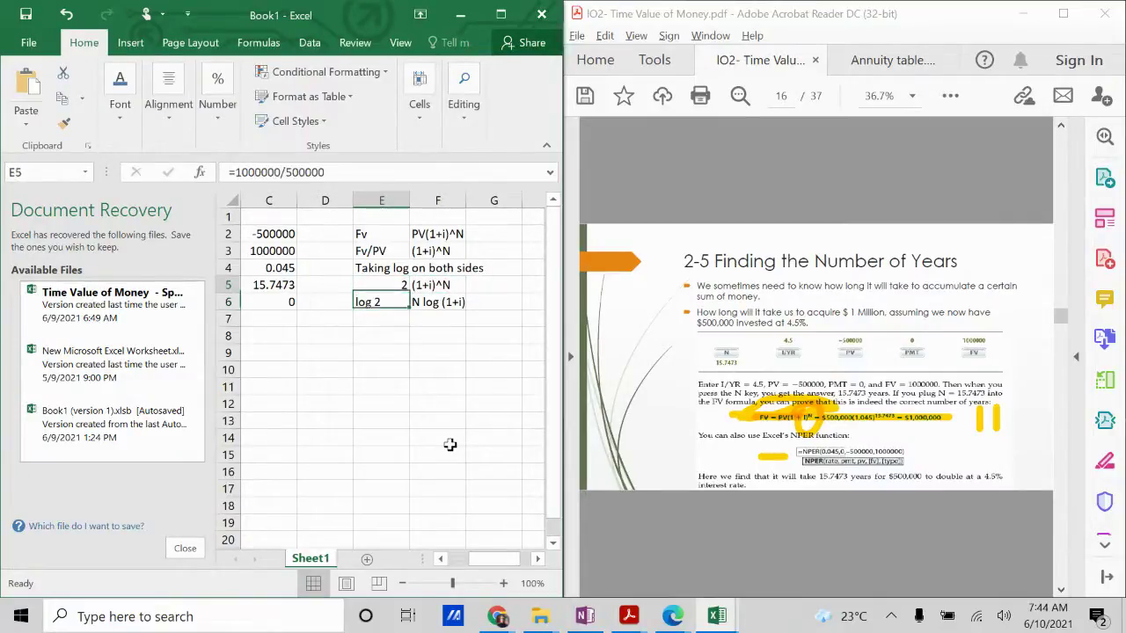
# Insert a blank column between the left-hand terms in column E and the expressions in column F.
pyautogui.press('Right')
pyautogui.click(439, 195)
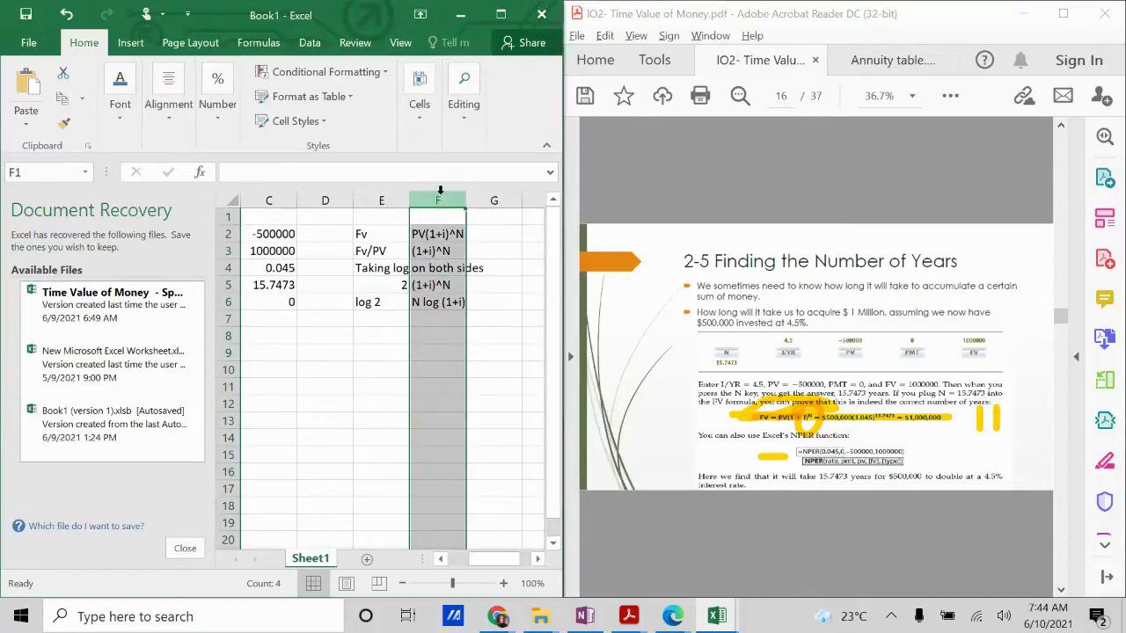
pyautogui.hotkey('alt', 'i')
pyautogui.write('c')
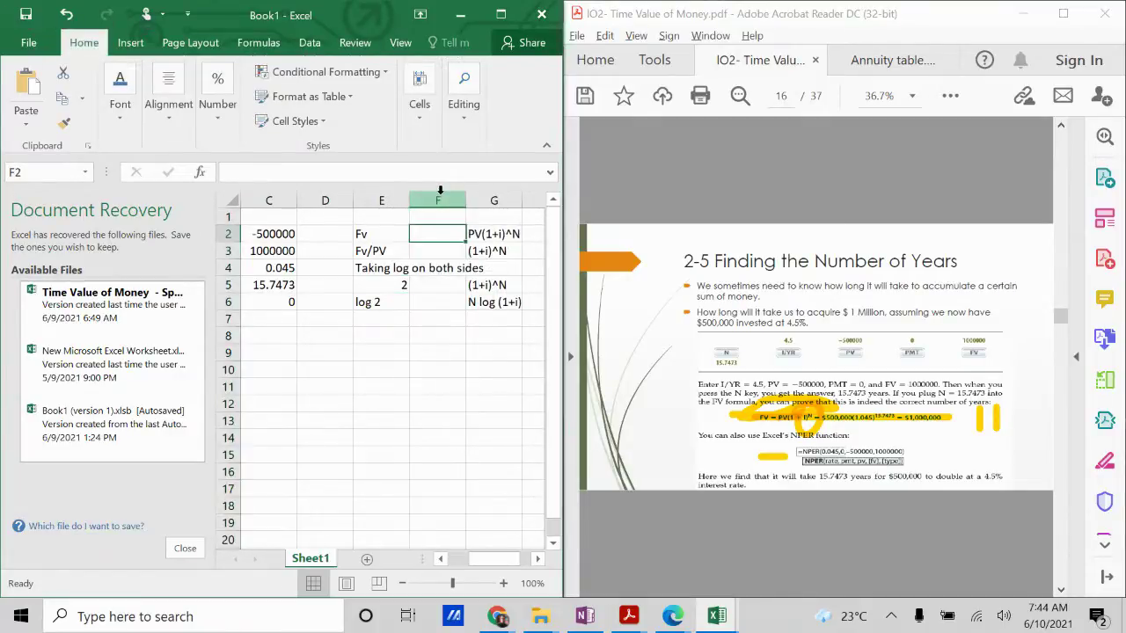
# Enter an equals sign as text in cells F2, F3, F5 and F6 to link both sides of each equation.
pyautogui.write('=F1')
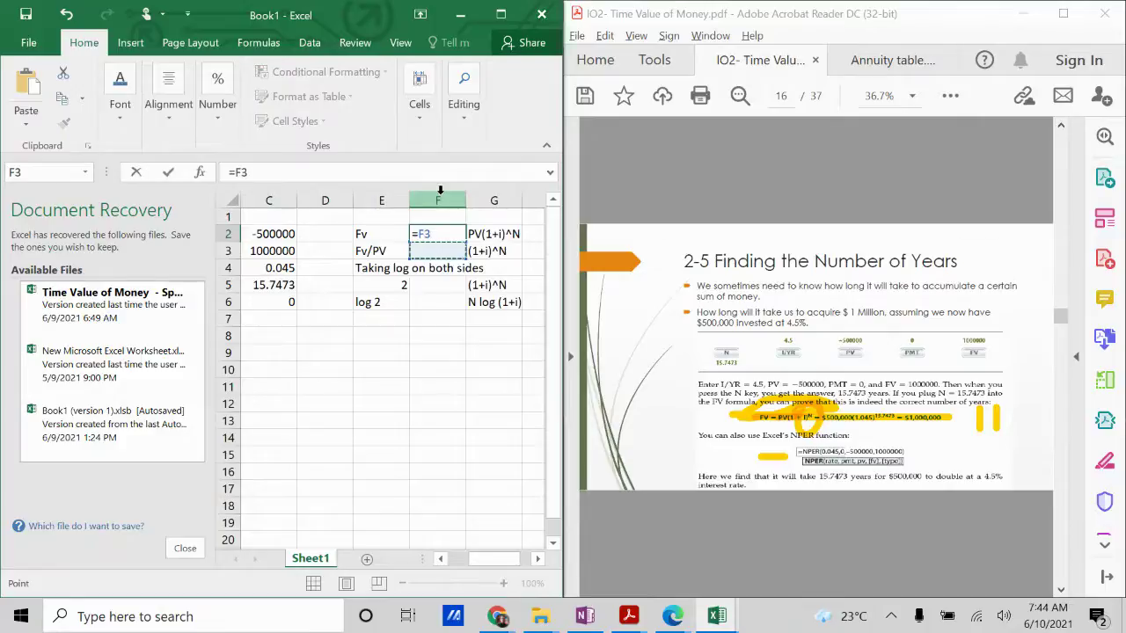
pyautogui.press('BackSpace')
pyautogui.press('BackSpace')
pyautogui.press('Return')
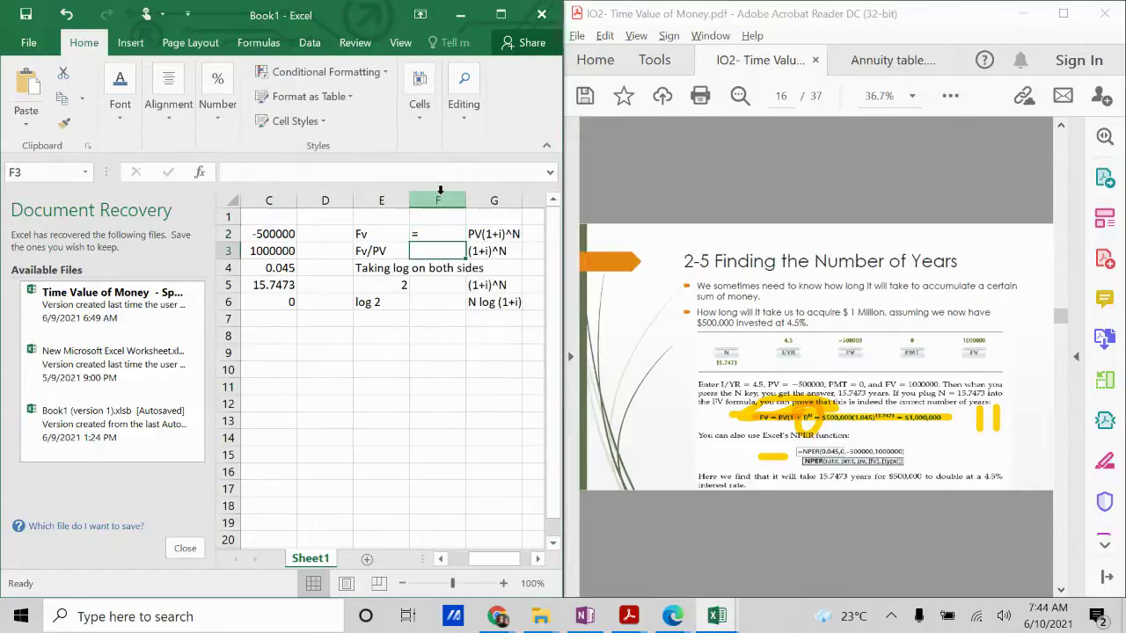
pyautogui.write('=')
pyautogui.press('Return')
pyautogui.press('Return')
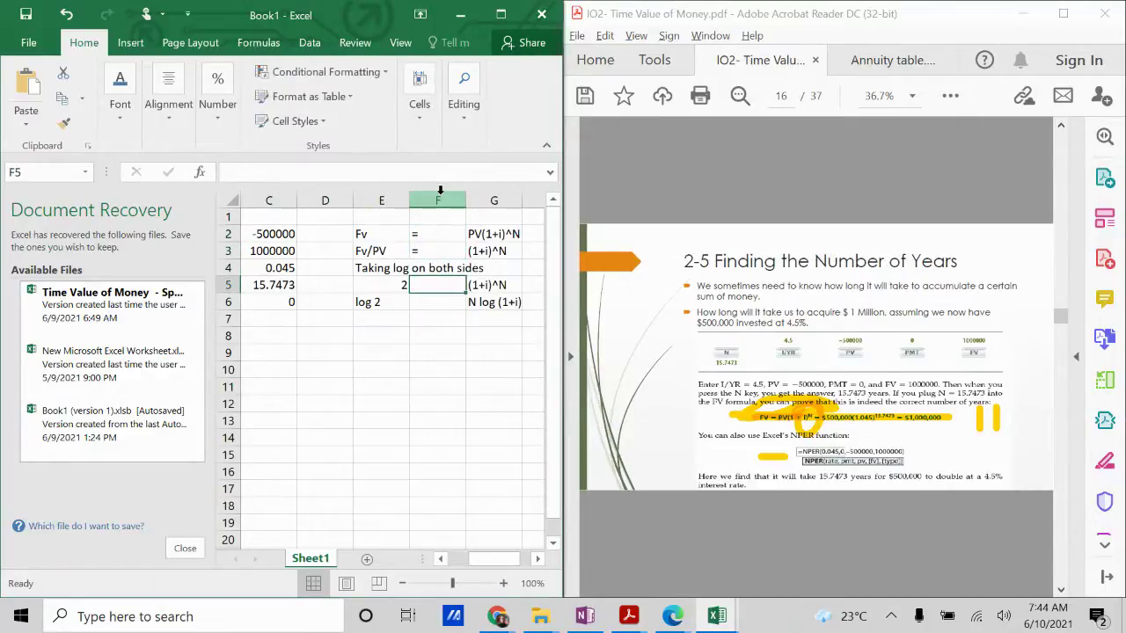
pyautogui.write('=')
pyautogui.press('Return')
pyautogui.write('=')
pyautogui.press('Return')
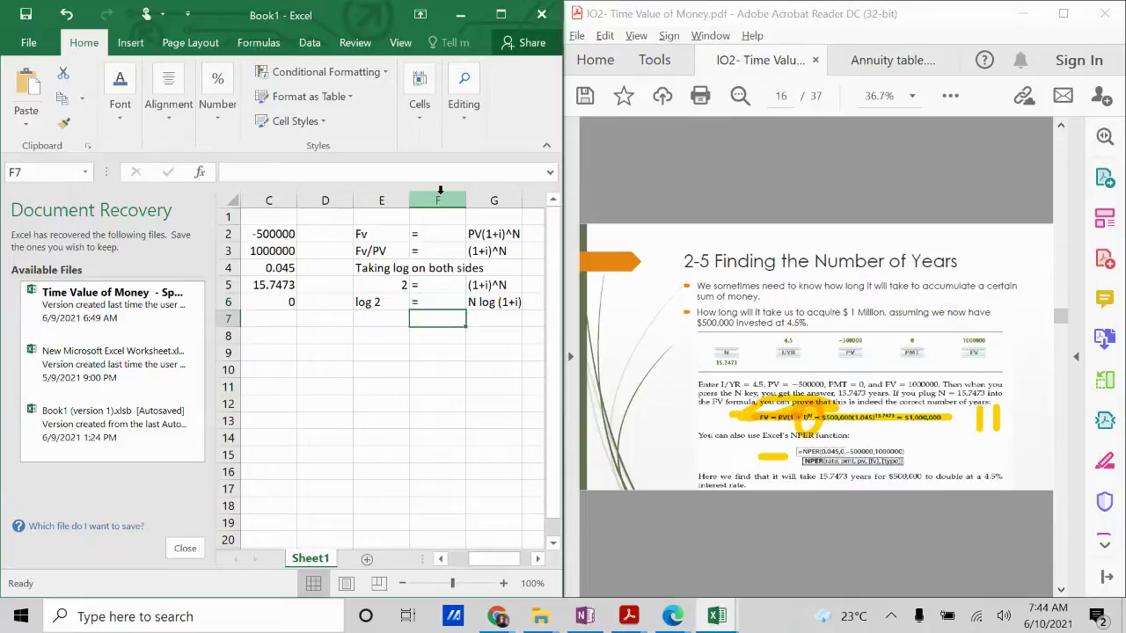
# Read through the completed equations in rows 2 to 6, ending with the log equation.
pyautogui.press('Up')
pyautogui.press('Up')
pyautogui.press('Up')
pyautogui.press('Up')
pyautogui.press('Up')
pyautogui.press('Down')
pyautogui.press('Down')
pyautogui.press('Down')
pyautogui.press('Down')
pyautogui.press('Left')
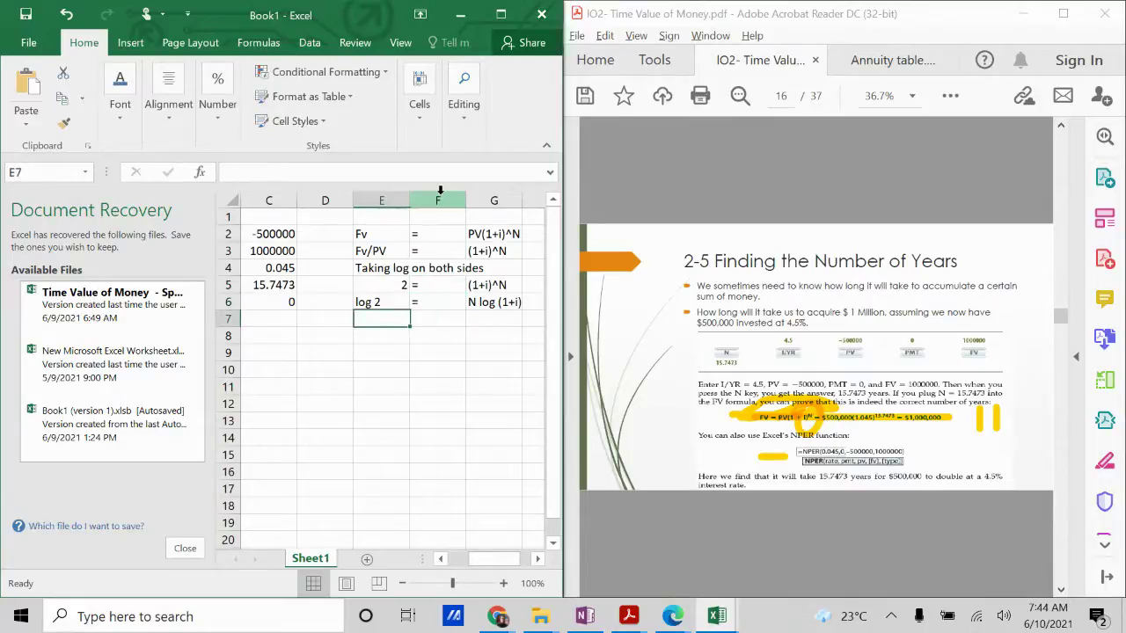
pyautogui.press('Right')
pyautogui.press('Down')
pyautogui.press('Left')
pyautogui.press('Right')
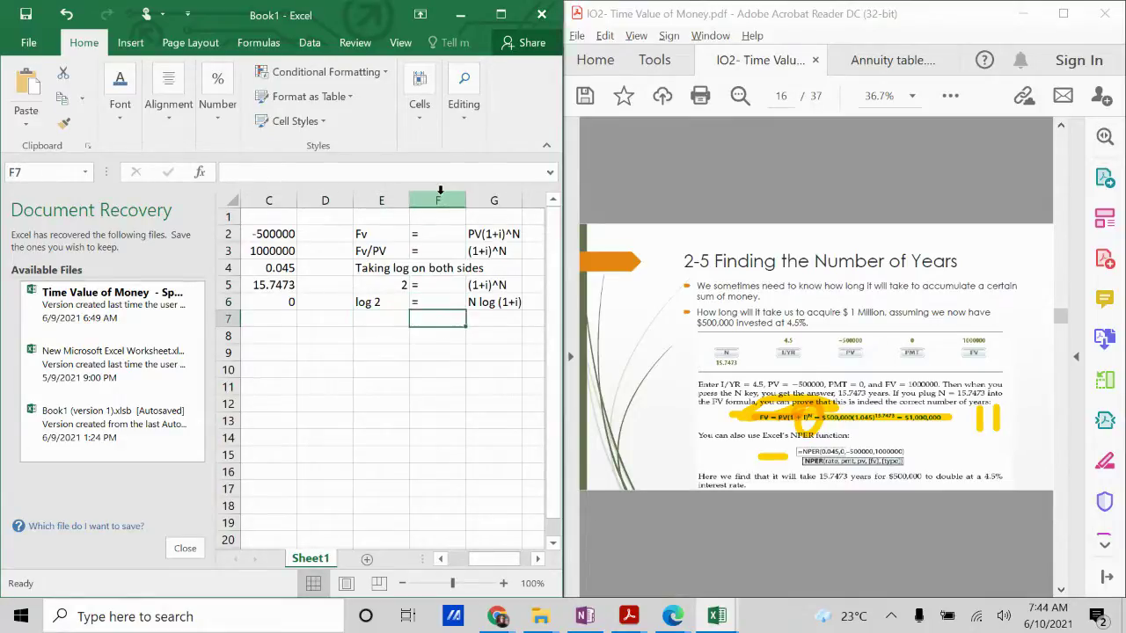
pyautogui.press('Right')
pyautogui.press('Up')
pyautogui.press('Down')
pyautogui.press('Left')
pyautogui.press('Left')
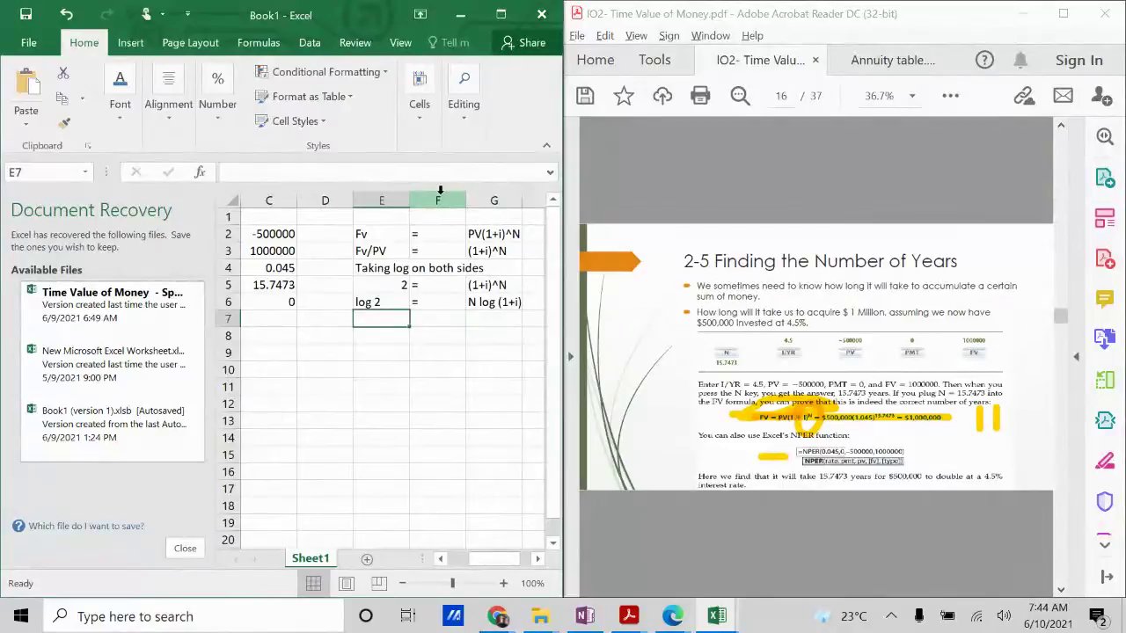
# Start the equation for N in row 7 with "N" in cell E7 and an equals sign in F7.
pyautogui.write('N')
pyautogui.press('Right')
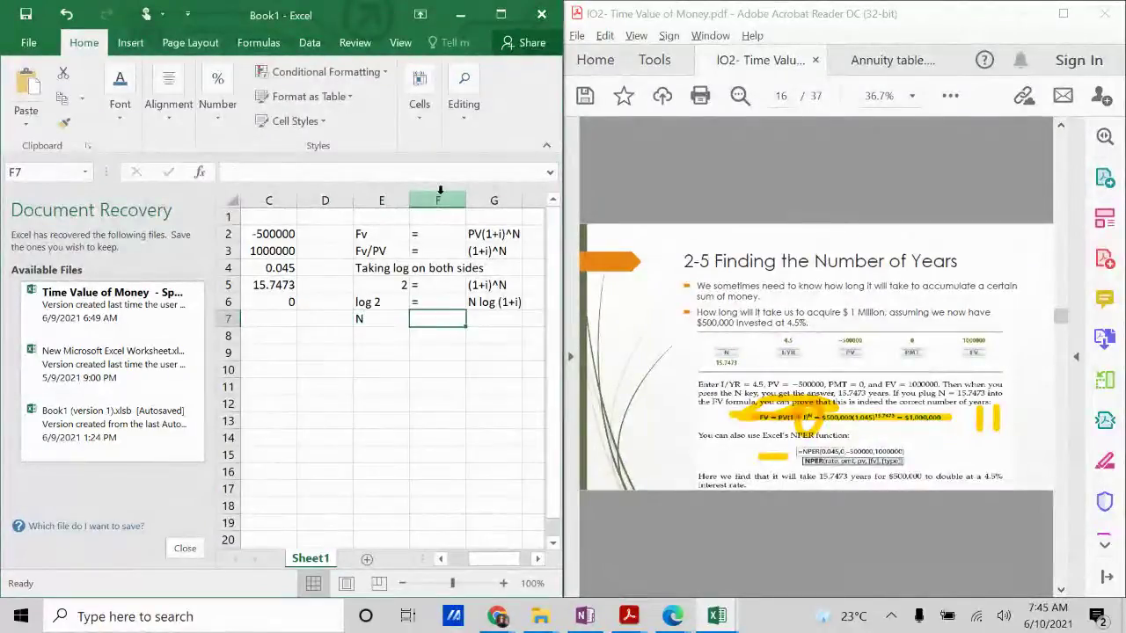
pyautogui.write('=')
pyautogui.press('Right')
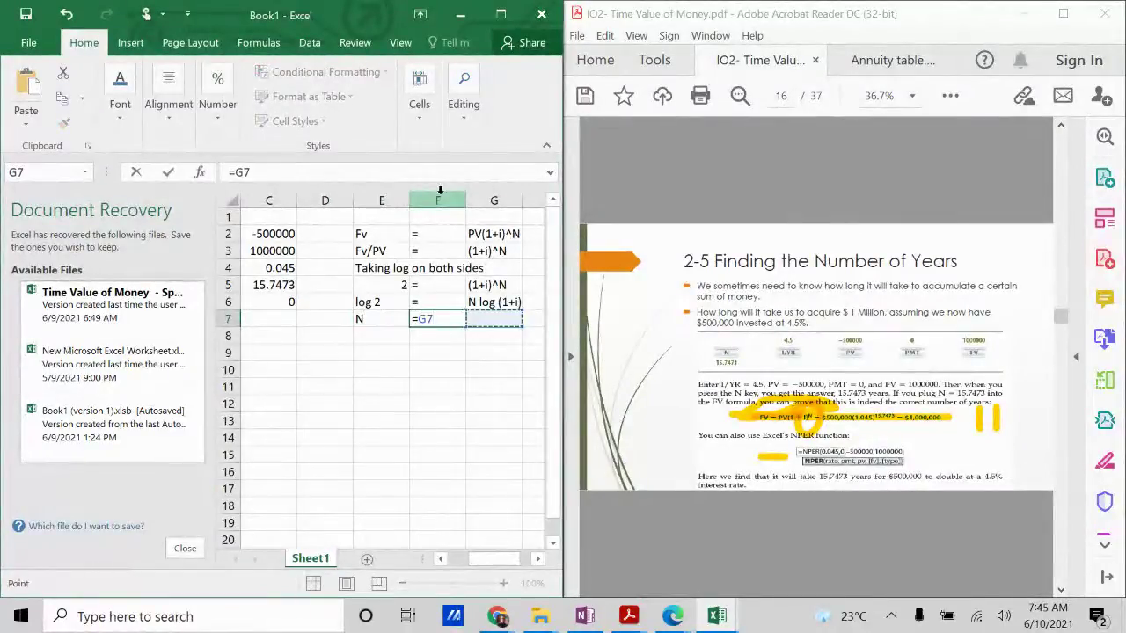
pyautogui.press('BackSpace')
pyautogui.press('Escape')
pyautogui.press('Left')
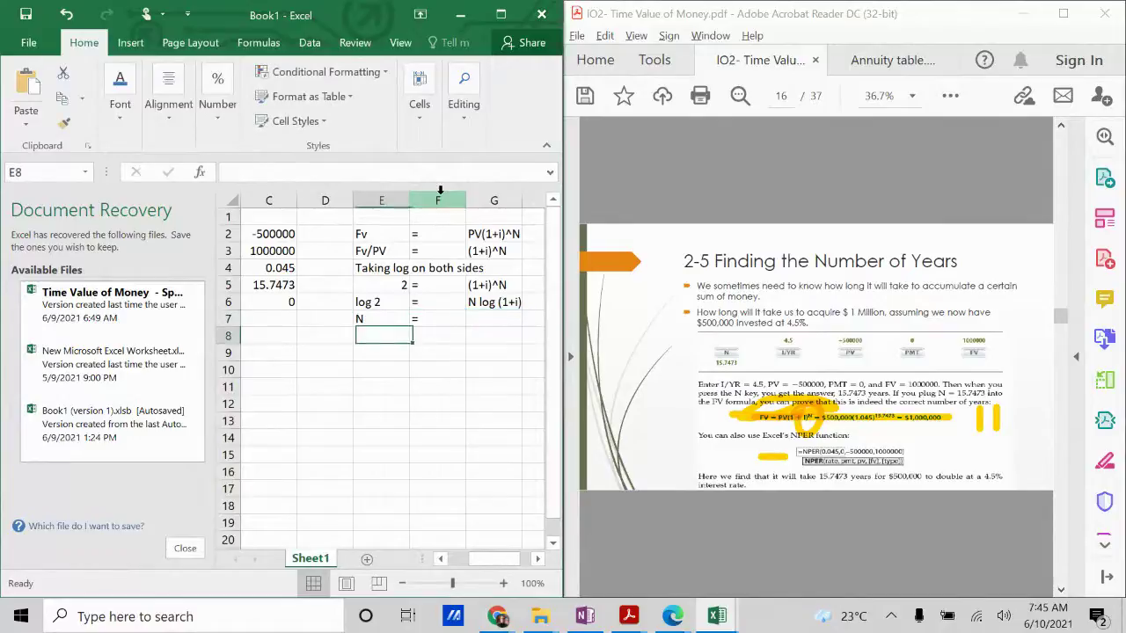
# Enter the expression "Log 2 / Log 1.045" for N in cell F7, replacing the equals sign.
pyautogui.press('Down')
pyautogui.press('Up')
pyautogui.press('Right')
pyautogui.write('Log ')
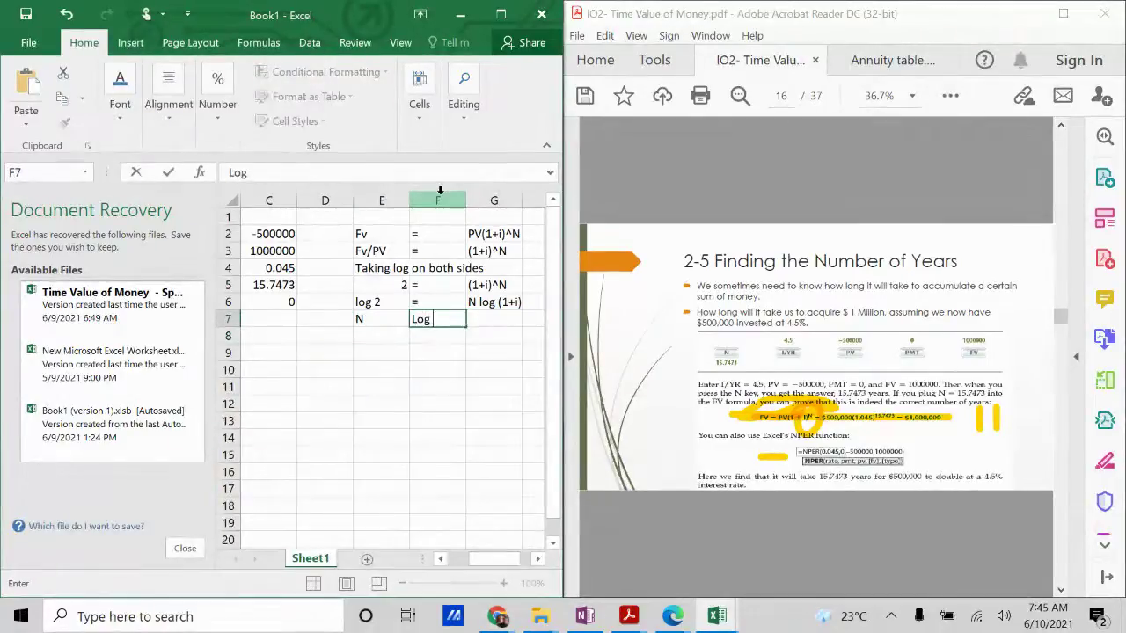
pyautogui.write('2 / Log 1.0')
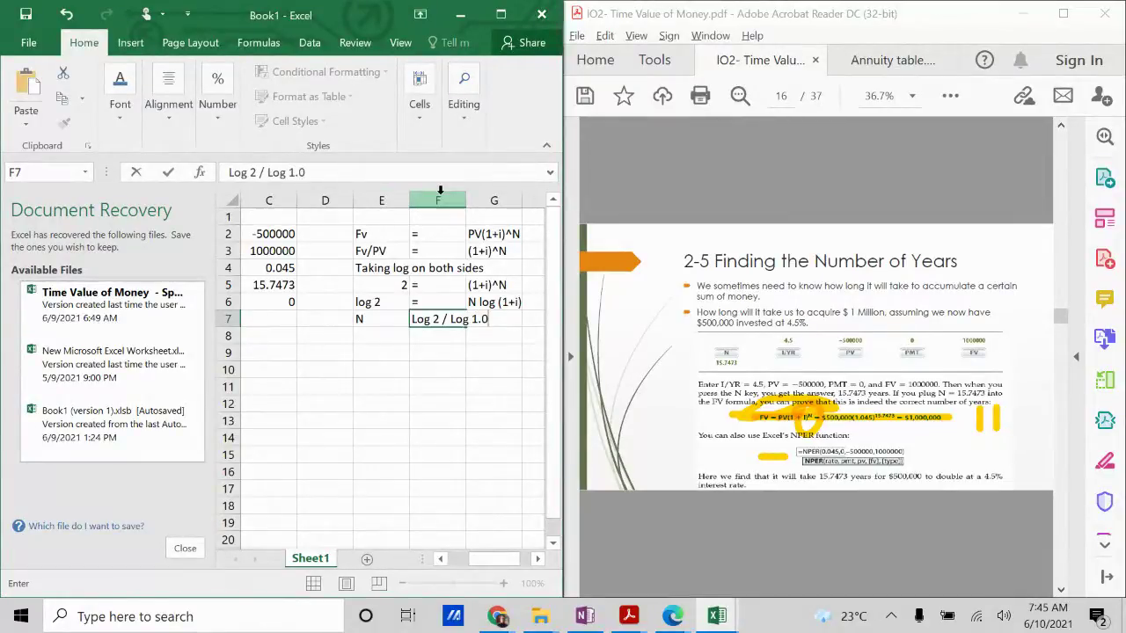
pyautogui.write('45')
pyautogui.press('Return')
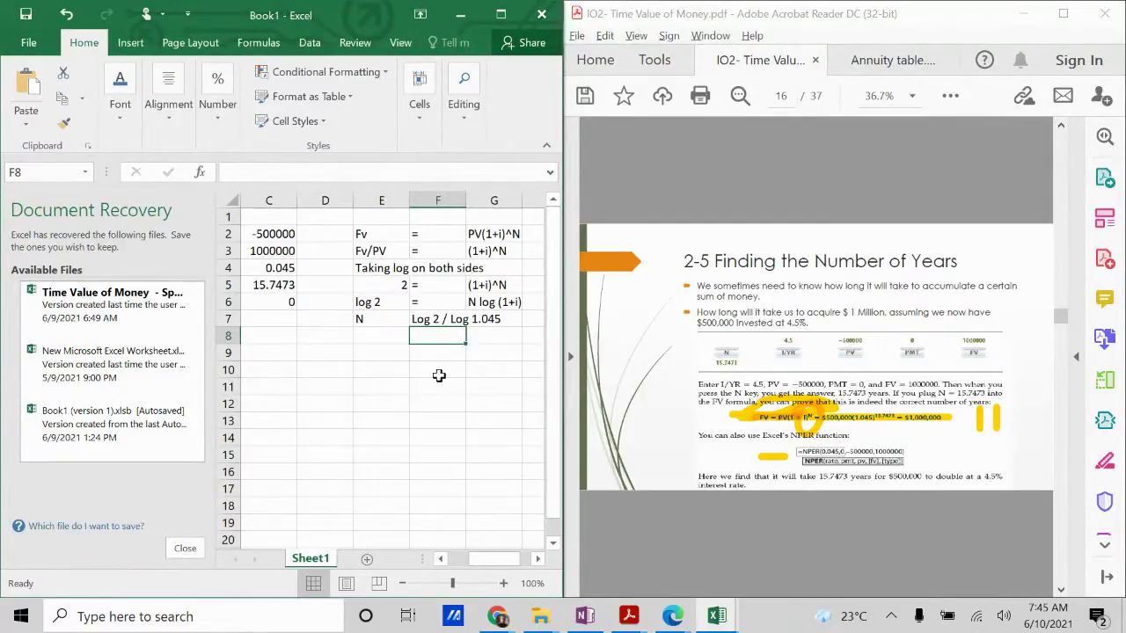
# Close the Document Recovery pane and answer its prompt to give the worksheet the full window width.
pyautogui.moveTo(369, 234); pyautogui.dragTo(369, 250)
pyautogui.moveTo(371, 293); pyautogui.dragTo(368, 345)
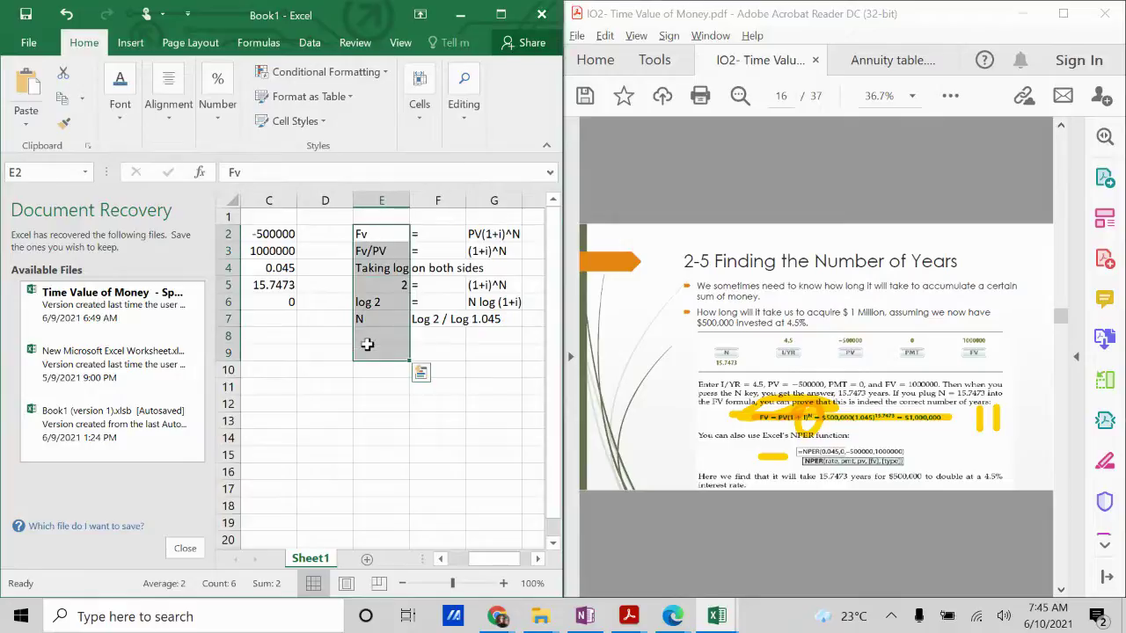
pyautogui.click(427, 338)
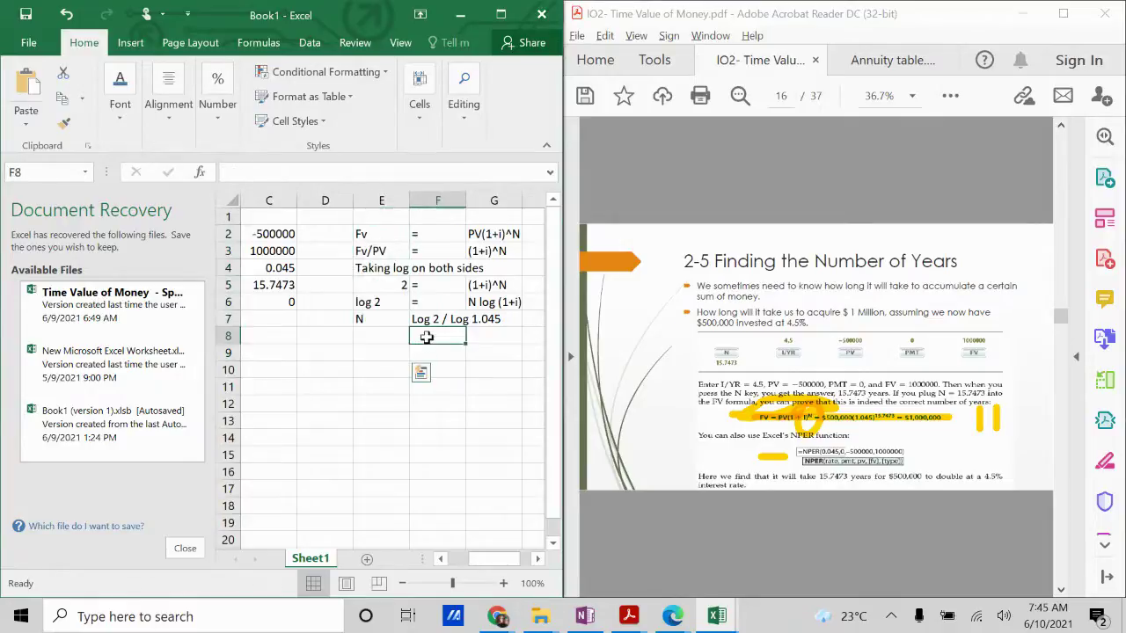
pyautogui.click(184, 547)
pyautogui.click(403, 295)
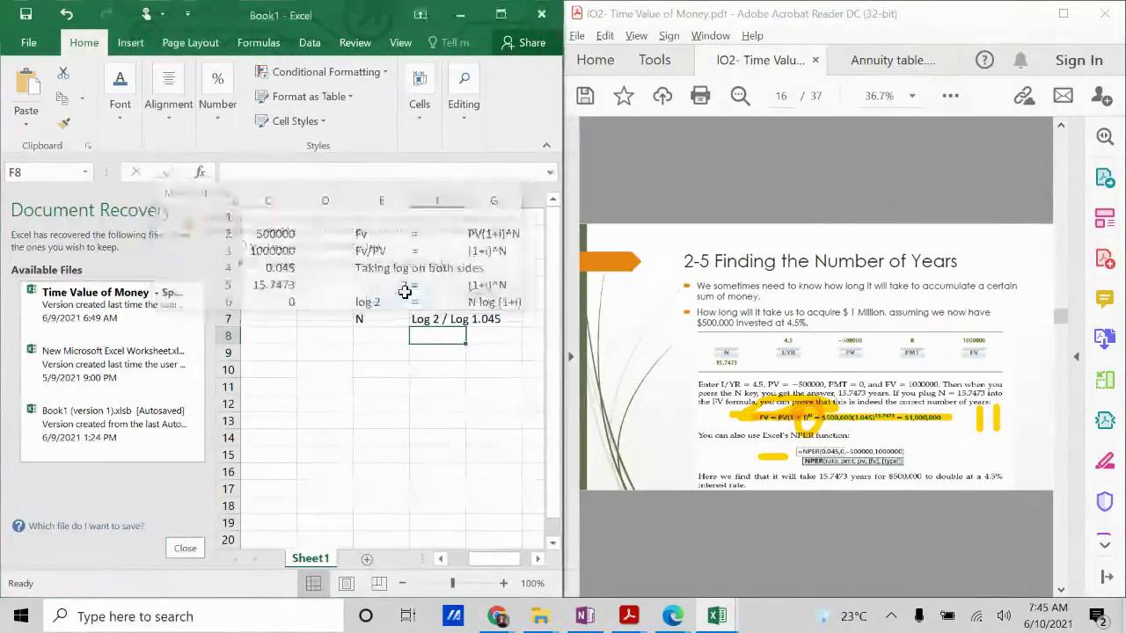
pyautogui.click(340, 371)
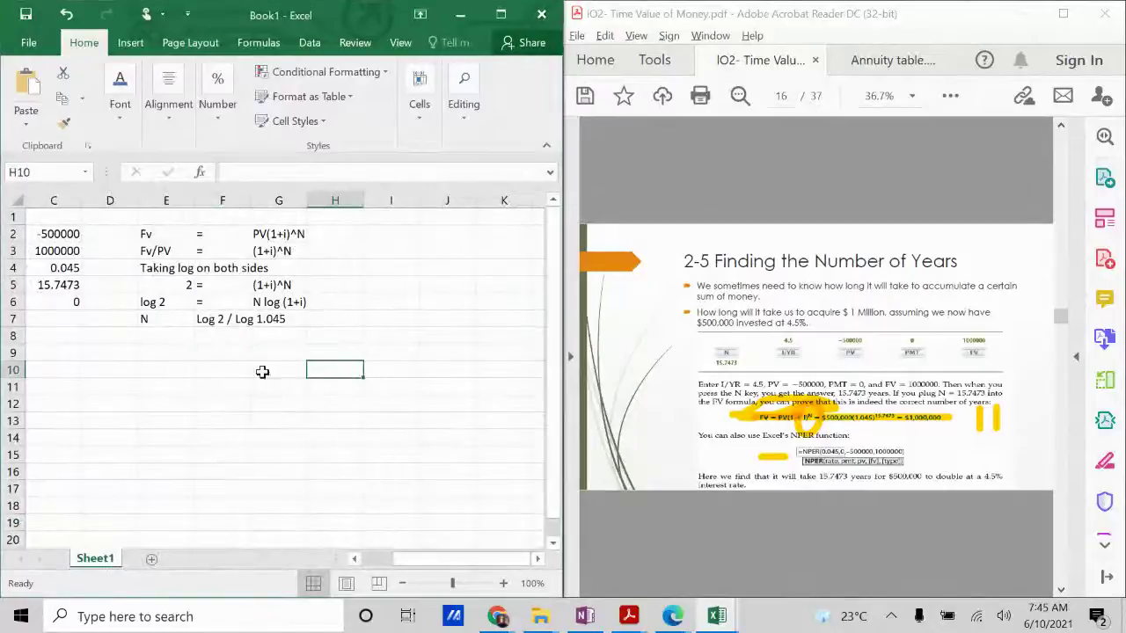
# Merge and center cells D1 to H1 and enter the heading "finding N through LOG".
pyautogui.moveTo(117, 211); pyautogui.dragTo(339, 199)
pyautogui.hotkey('alt', 'h')
pyautogui.write('mcfinding')
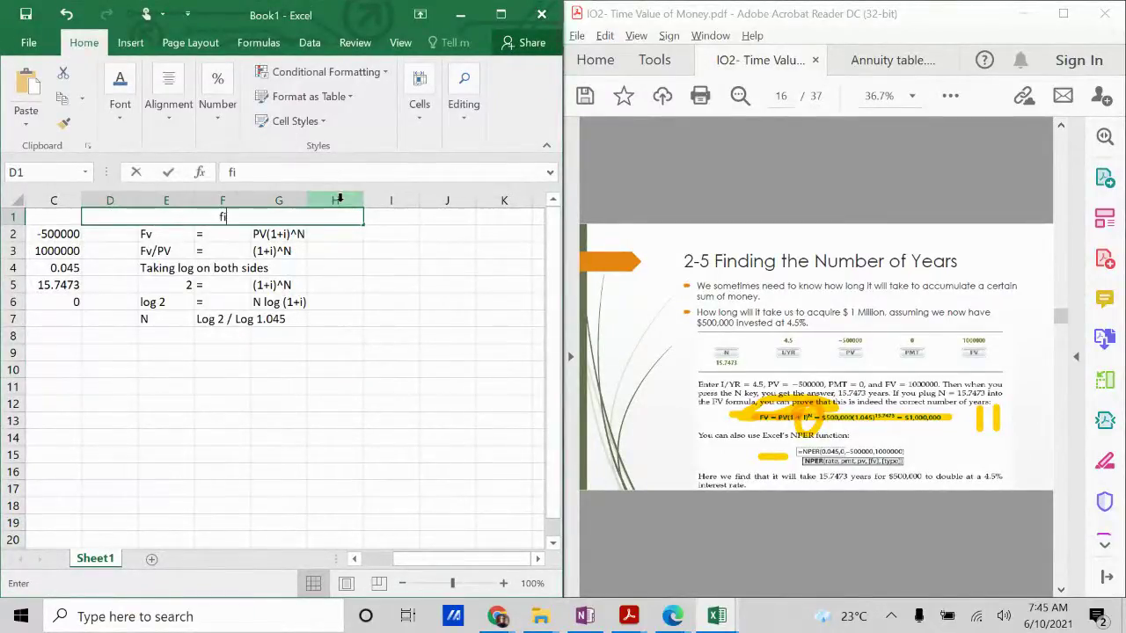
pyautogui.write(' N')
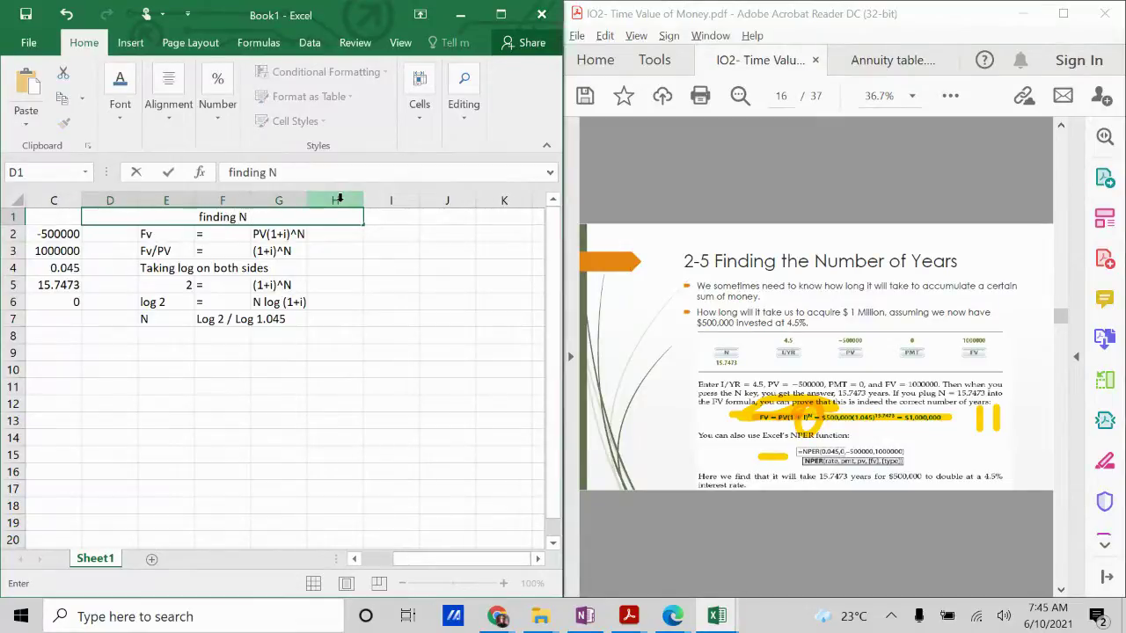
pyautogui.write(' through LOG')
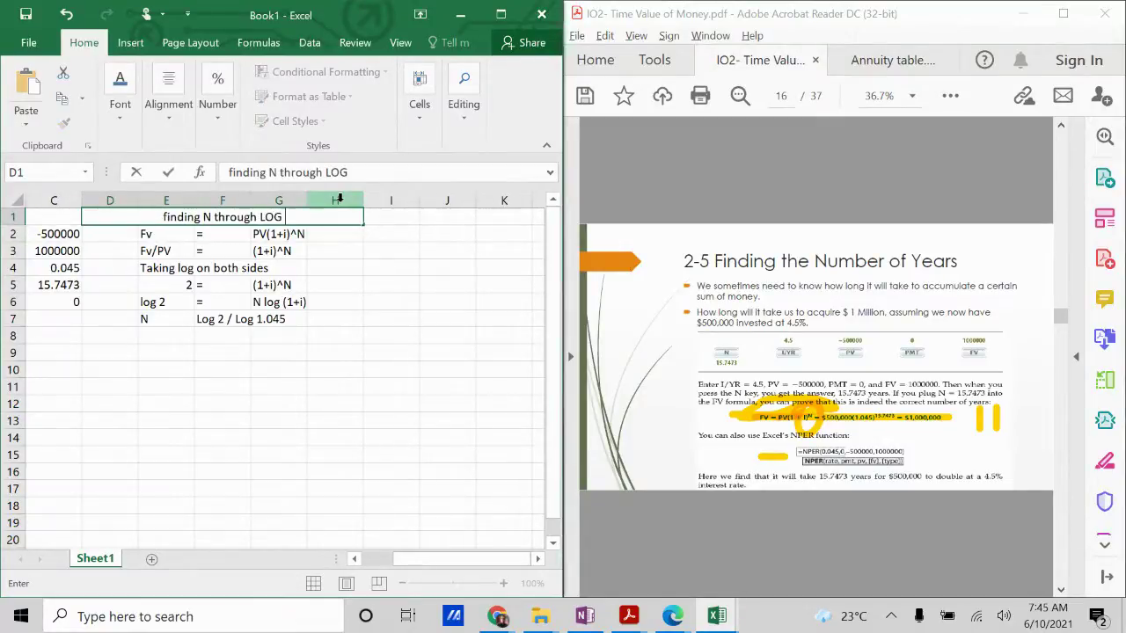
pyautogui.press('BackSpace')
pyautogui.press('BackSpace')
pyautogui.press('BackSpace')
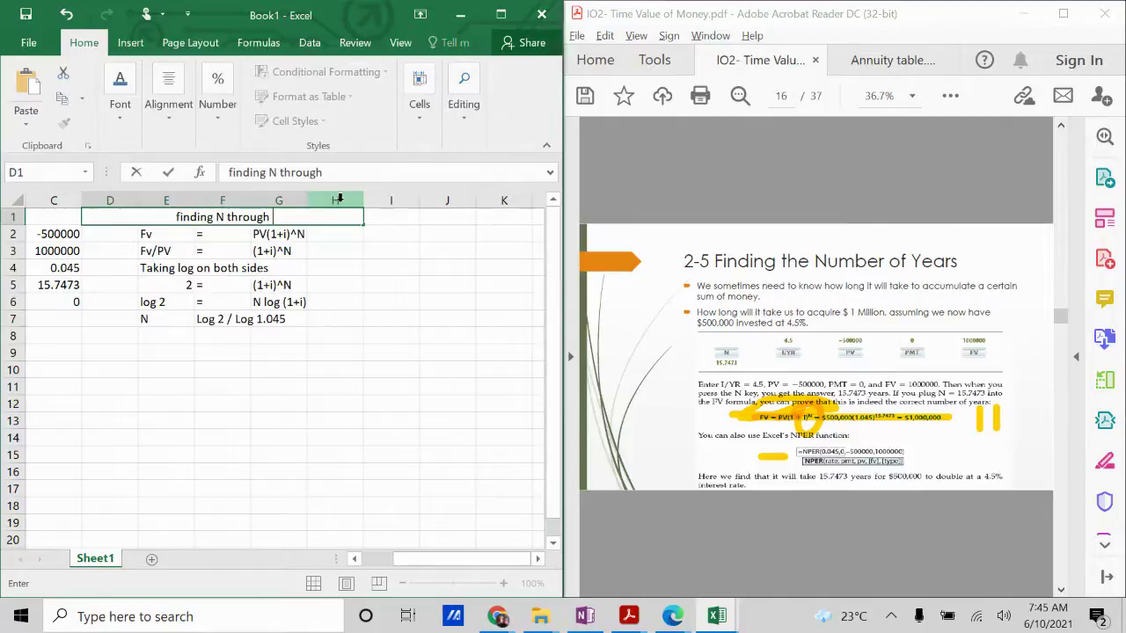
pyautogui.write('LOG')
pyautogui.press('Return')
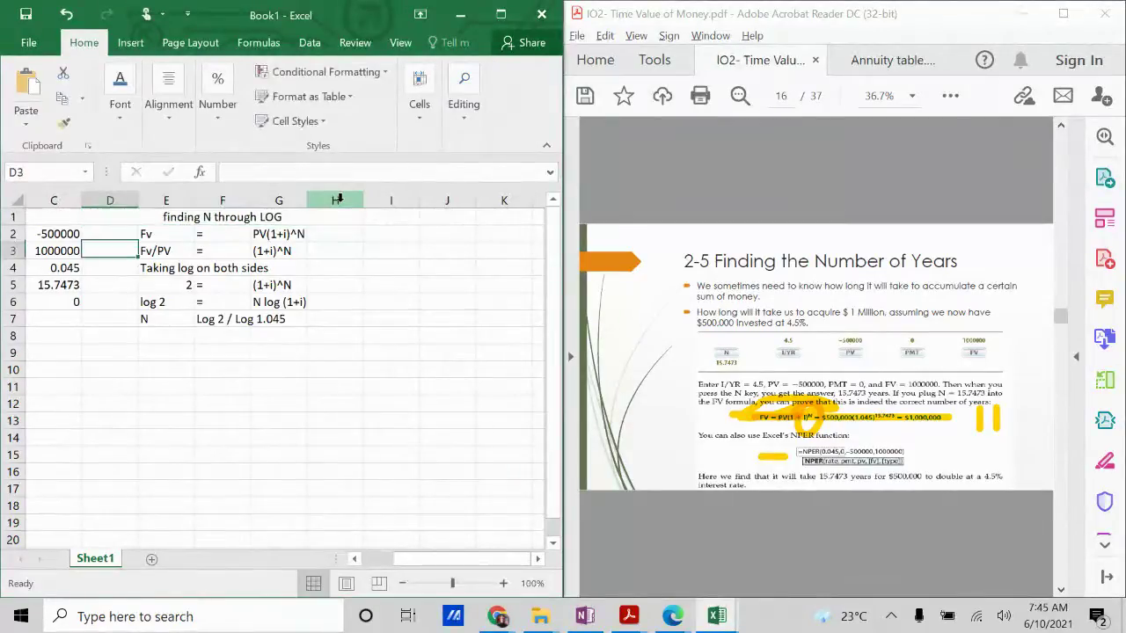
# Enter the result 15.75 in cell F8, below the log expression.
pyautogui.press('Right')
pyautogui.press('Down')
pyautogui.press('Down')
pyautogui.press('Down')
pyautogui.press('Right')
pyautogui.press('Down')
pyautogui.press('Down')
pyautogui.press('Down')
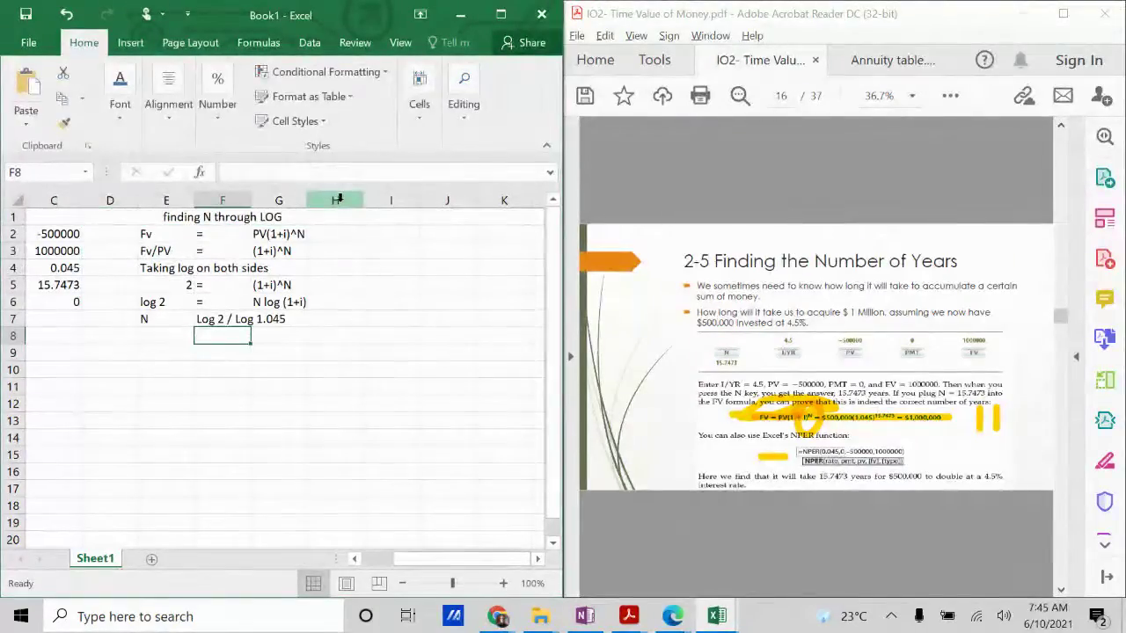
pyautogui.write('15.7')
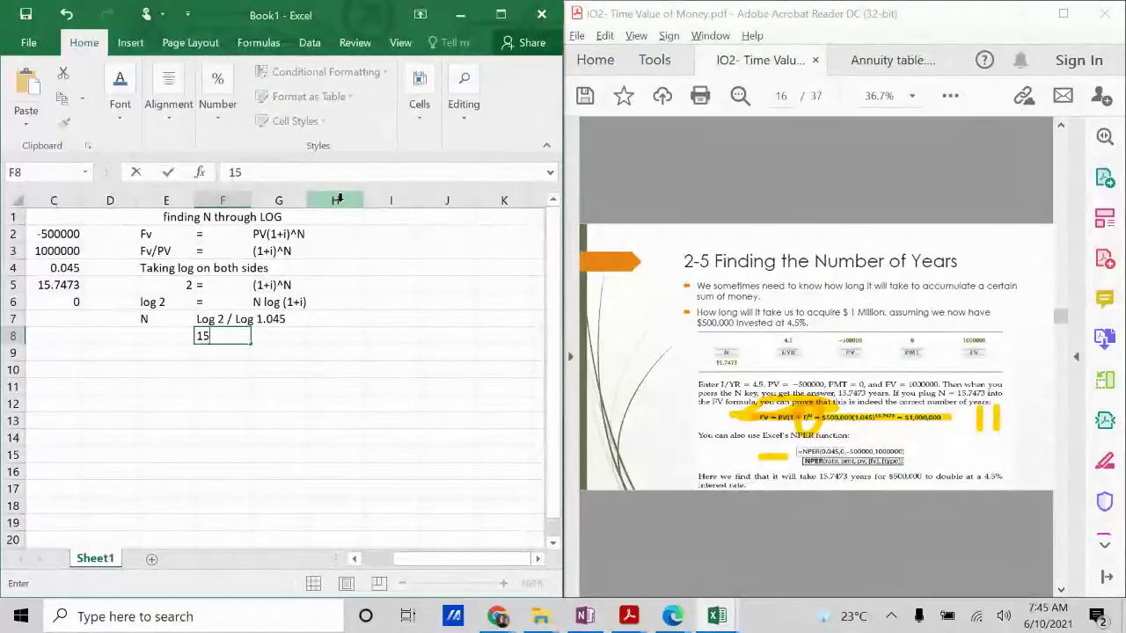
pyautogui.write('5')
pyautogui.press('Return')
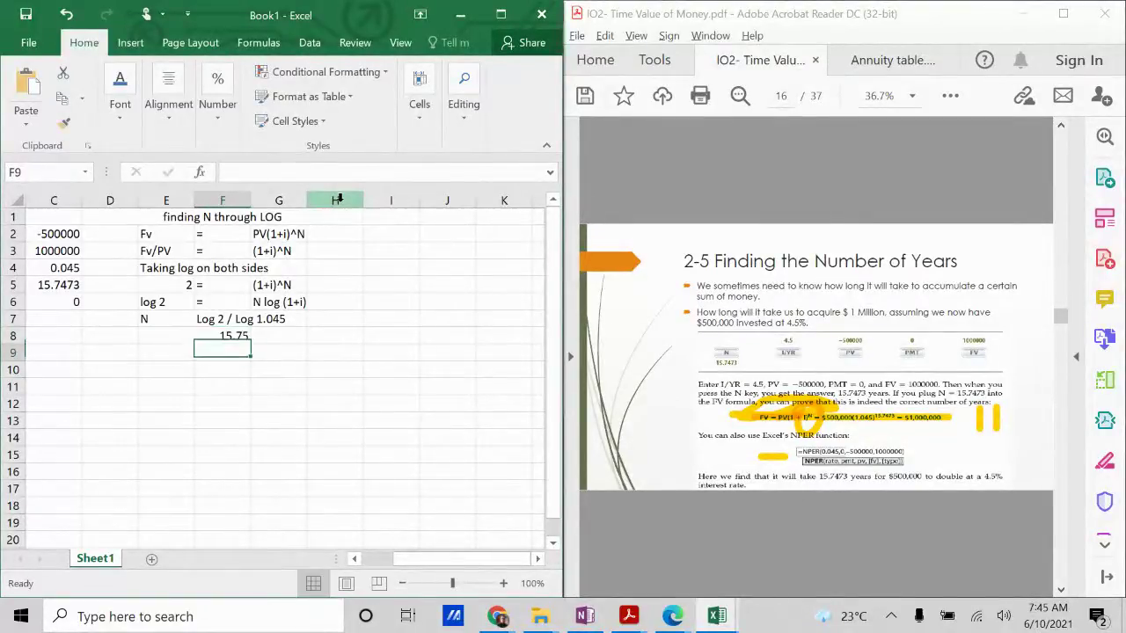
# Move the result from cell F8 to G8.
pyautogui.press('Up')
pyautogui.hotkey('ctrl', 'x')
pyautogui.press('Right')
pyautogui.hotkey('ctrl', 'v')
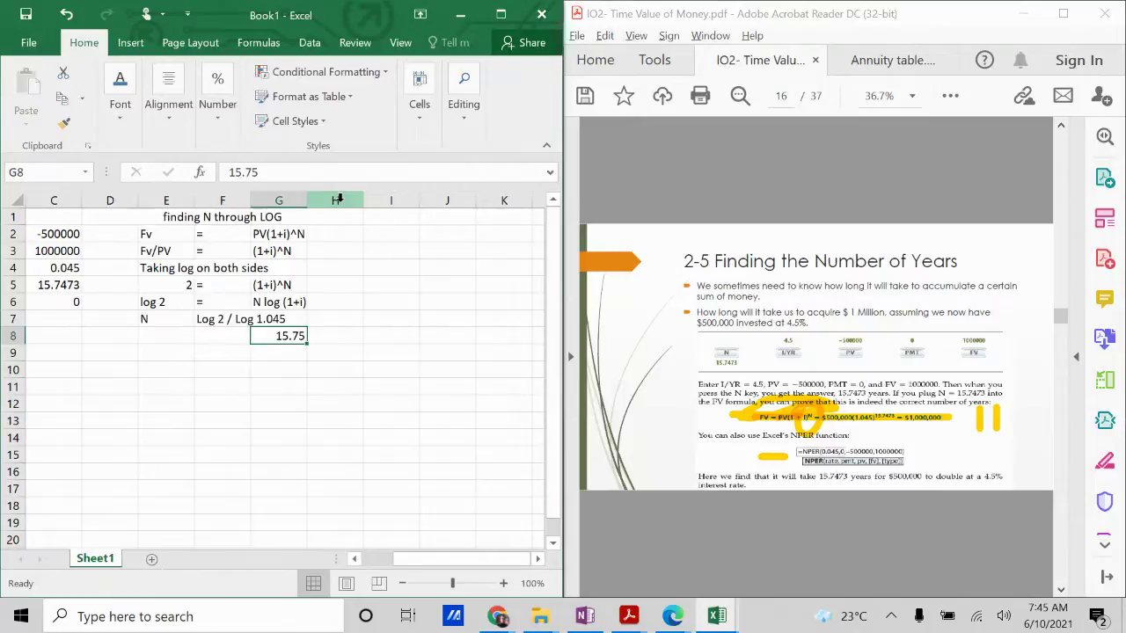
# Examine the last lines of the log derivation in rows 6 to 8, including the result for N.
pyautogui.press('Left')
pyautogui.press('Left')
pyautogui.press('Right')
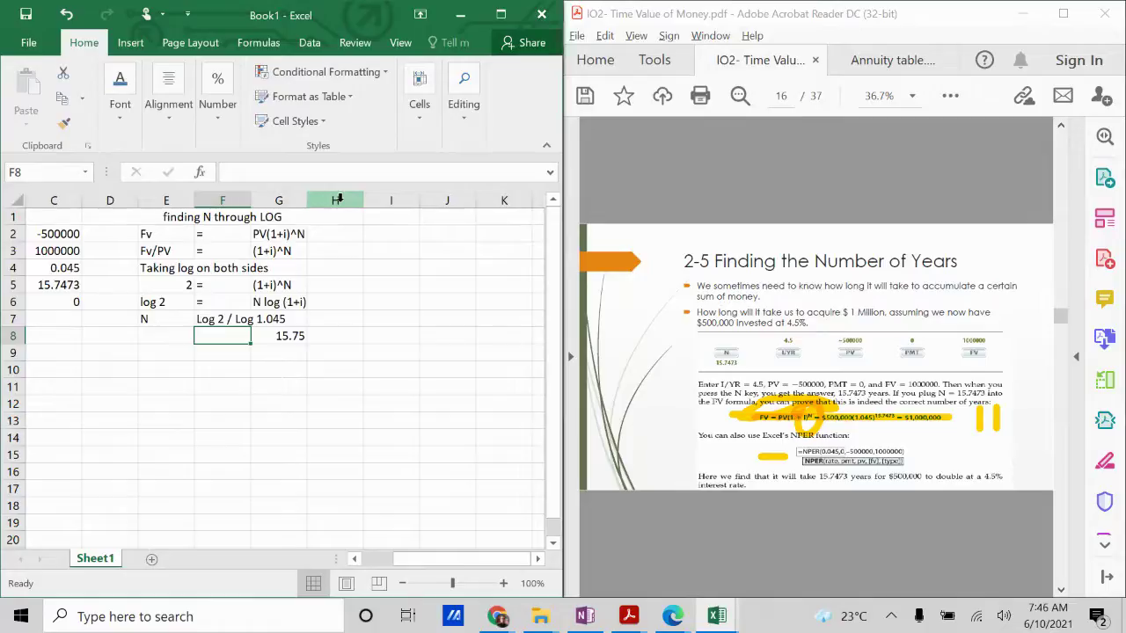
pyautogui.press('Up')
pyautogui.press('Right')
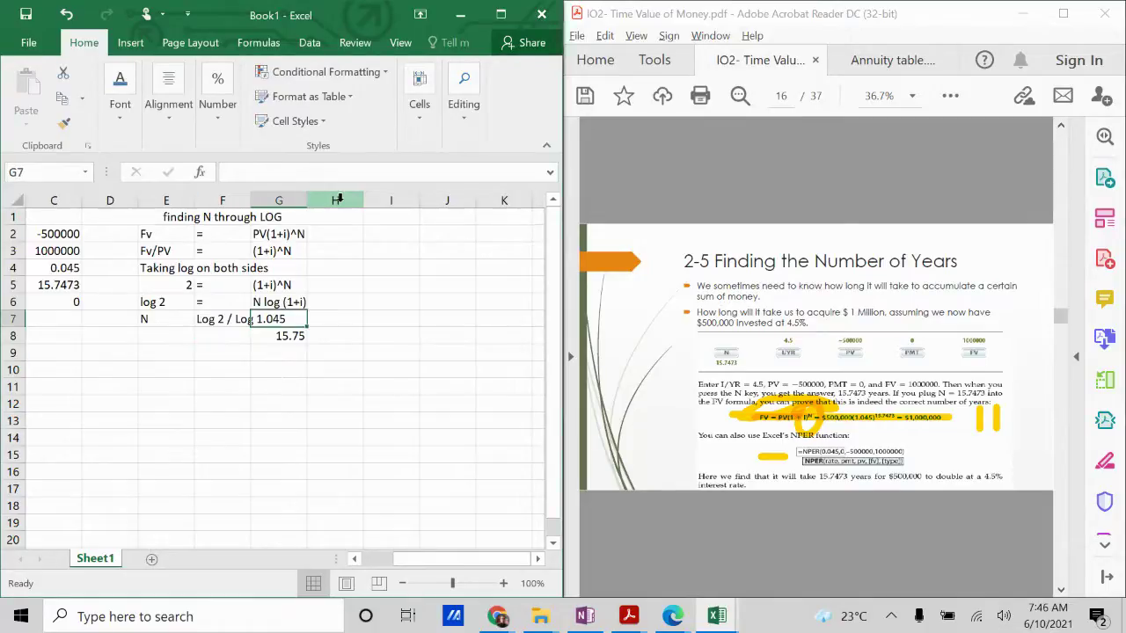
pyautogui.press('Down')
pyautogui.press('Down')
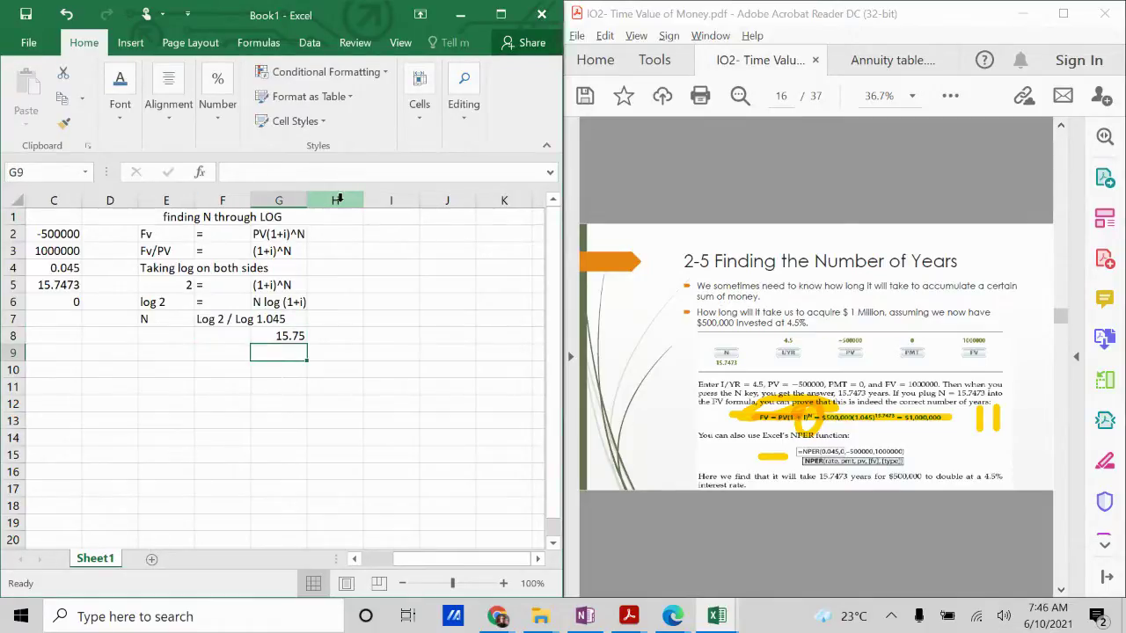
pyautogui.press('Up')
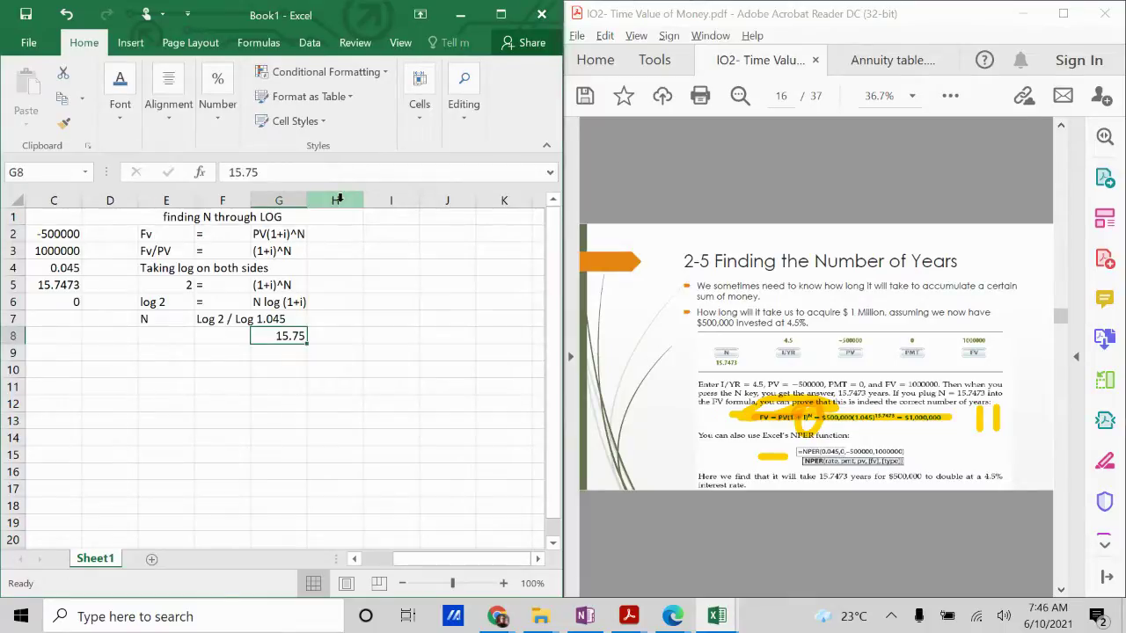
pyautogui.press('Up')
pyautogui.press('Up')
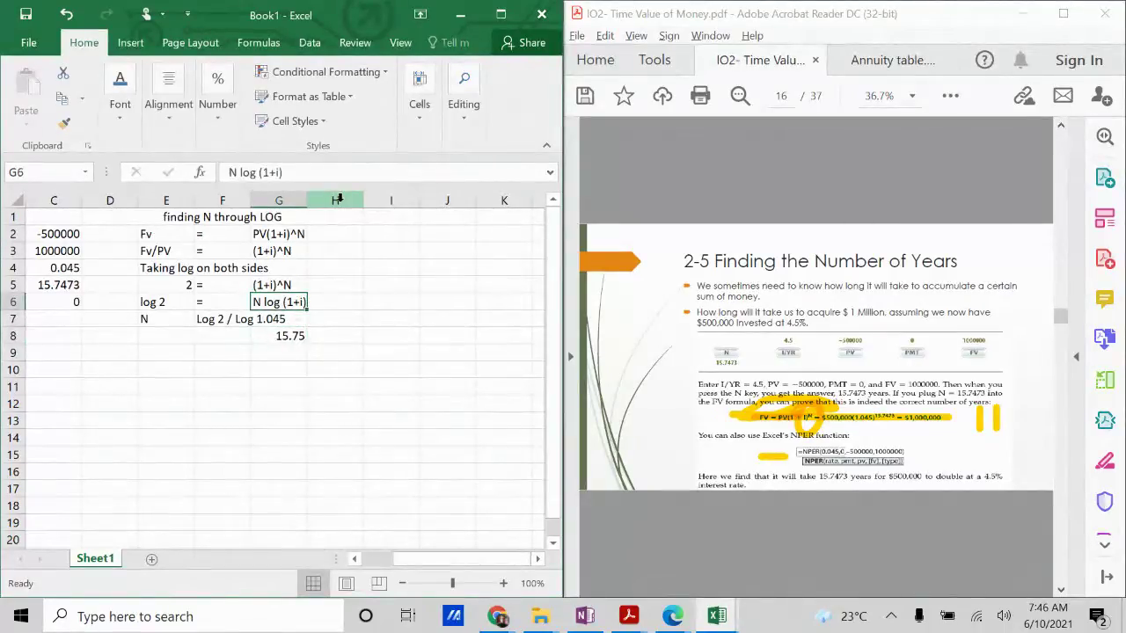
# Make the (1+i)^N expression in cell G5 bold and check the log expression for N in row 7.
pyautogui.press('Up')
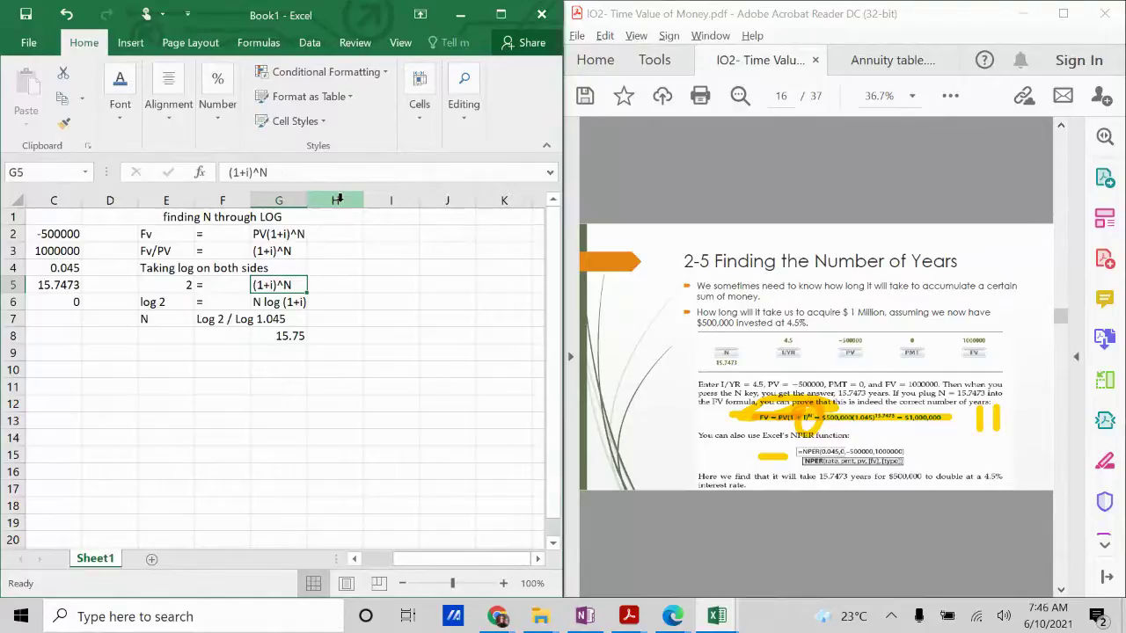
pyautogui.hotkey('ctrl', 'b')
pyautogui.press('Down')
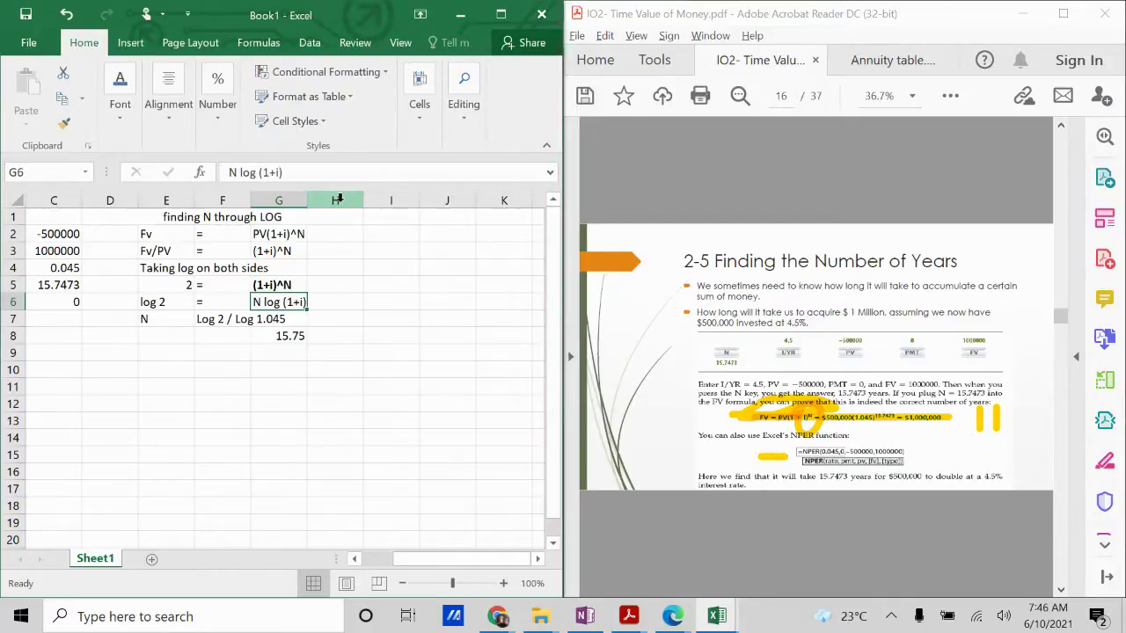
pyautogui.press('Down')
pyautogui.press('Left')
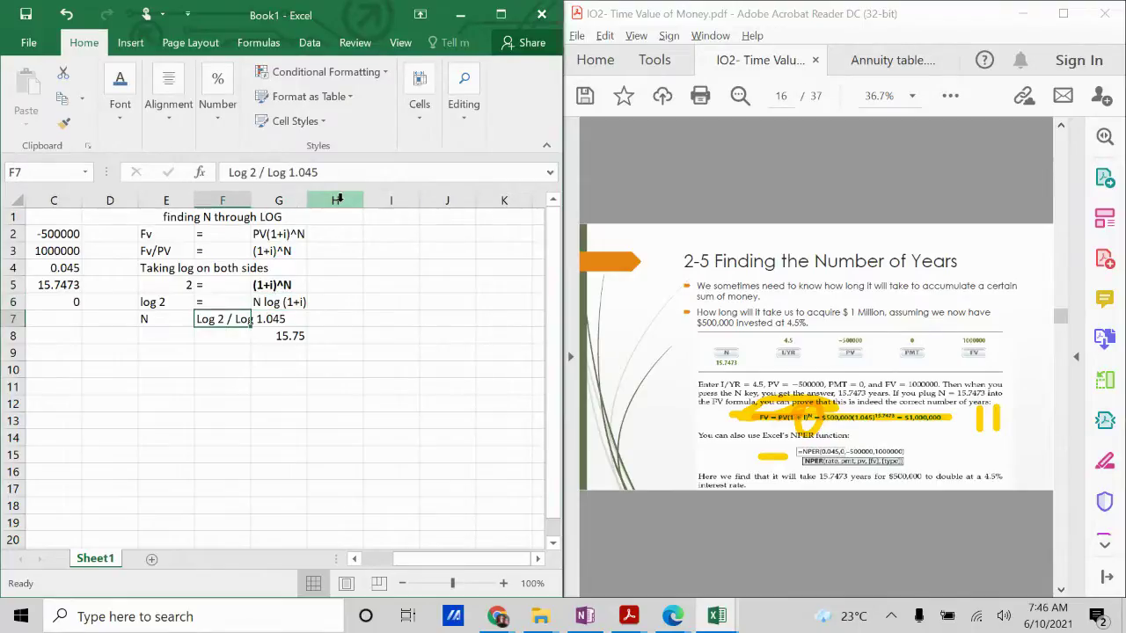
pyautogui.press('Right')
pyautogui.press('Left')
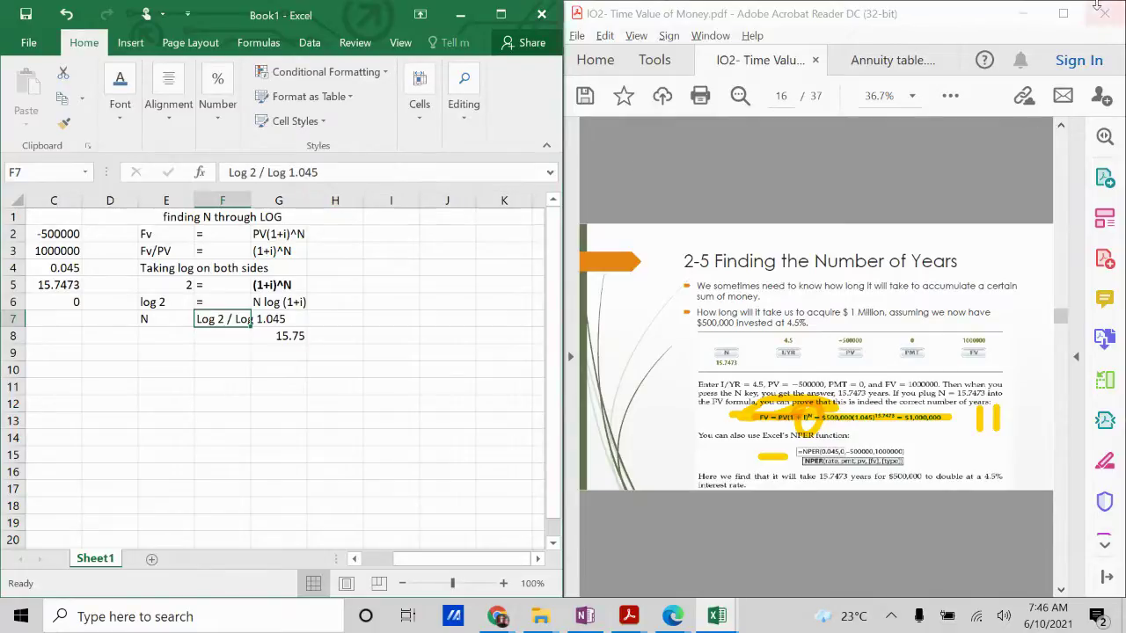
# Maximize the Time Value of Money PDF in Acrobat Reader and go to the "2-6 Annuities" slide on page 17.
pyautogui.click(1062, 13)
pyautogui.press('super+shift+s')
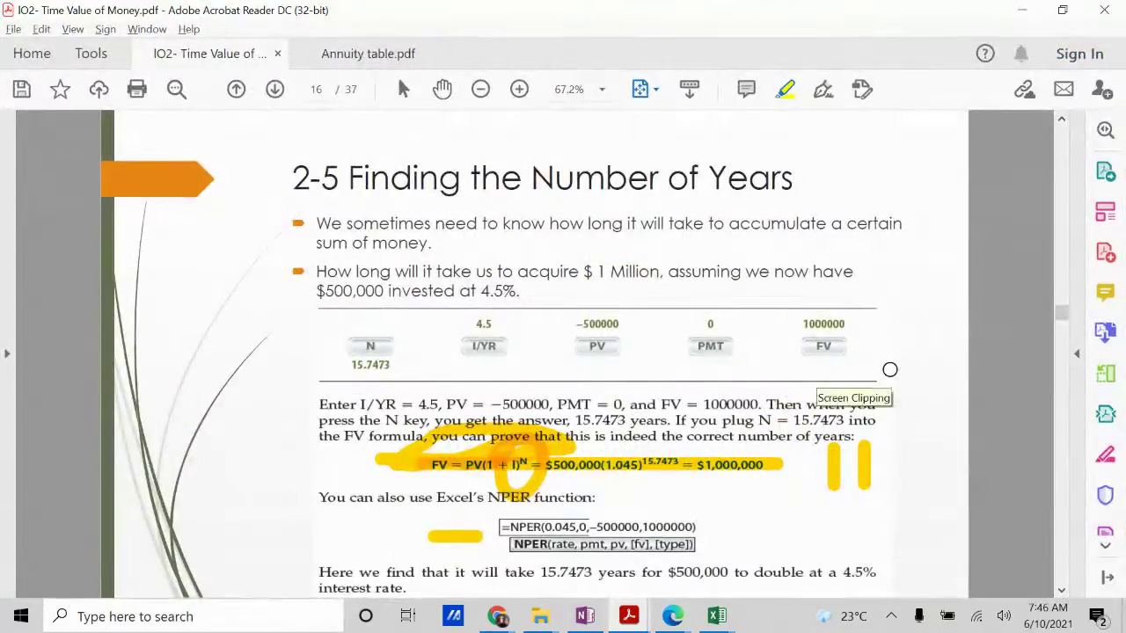
pyautogui.press('Escape')
pyautogui.scroll(-1, 888, 369)
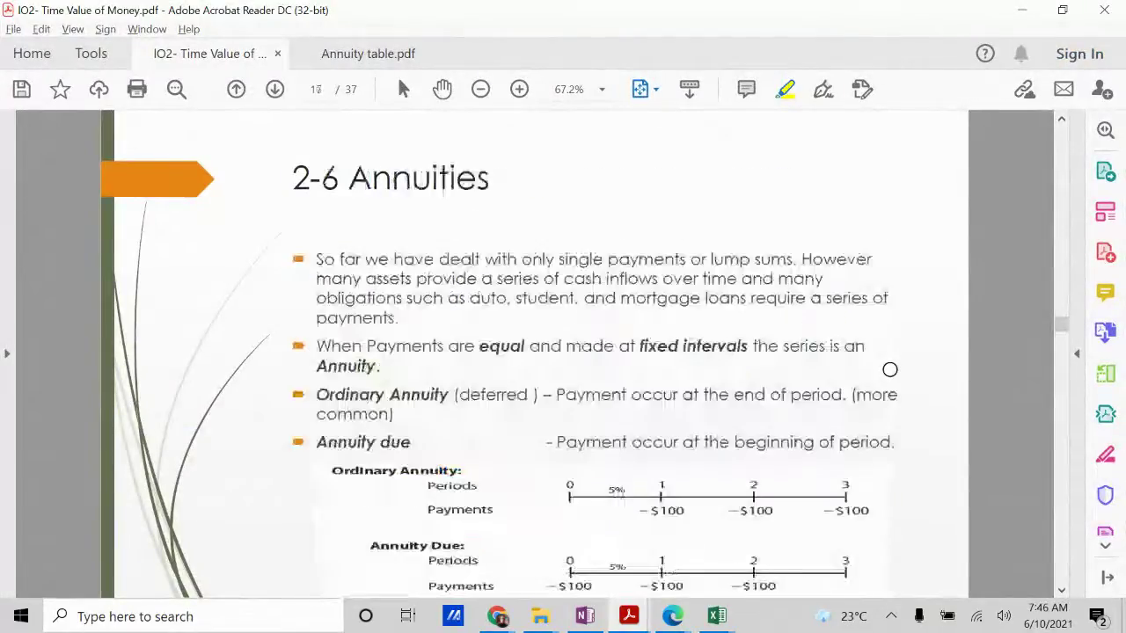
pyautogui.click(1061, 590)
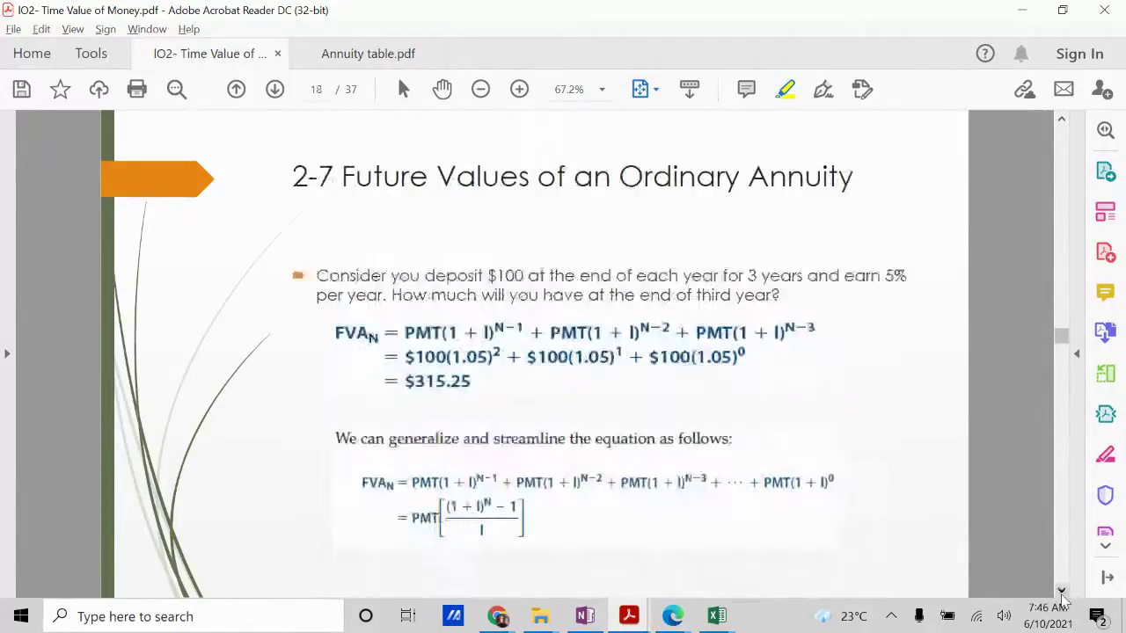
pyautogui.click(1062, 120)
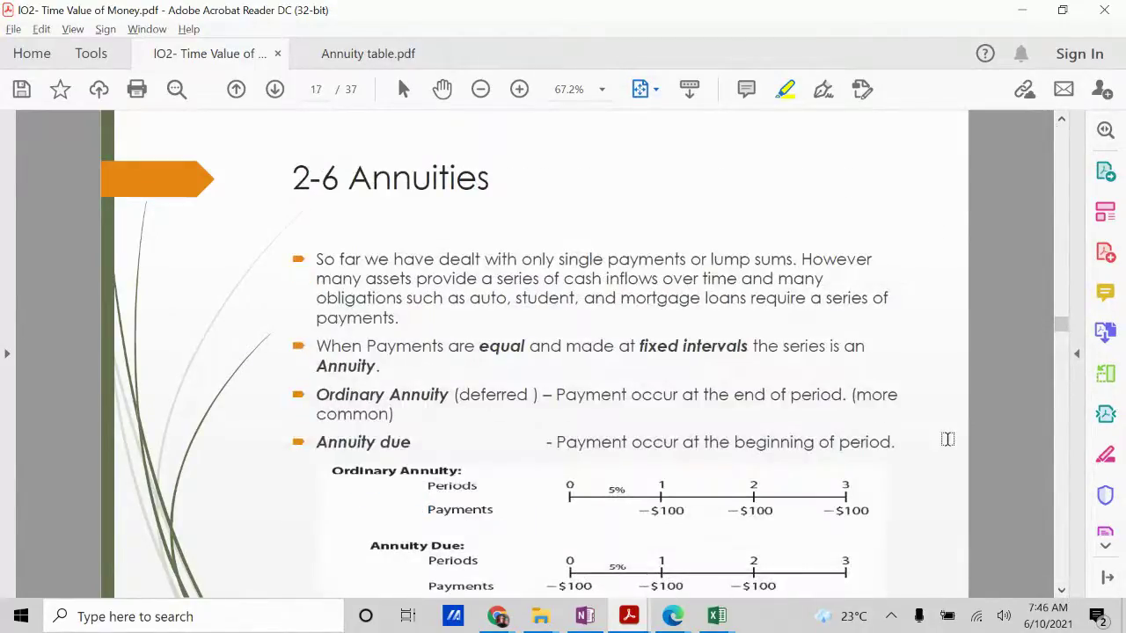